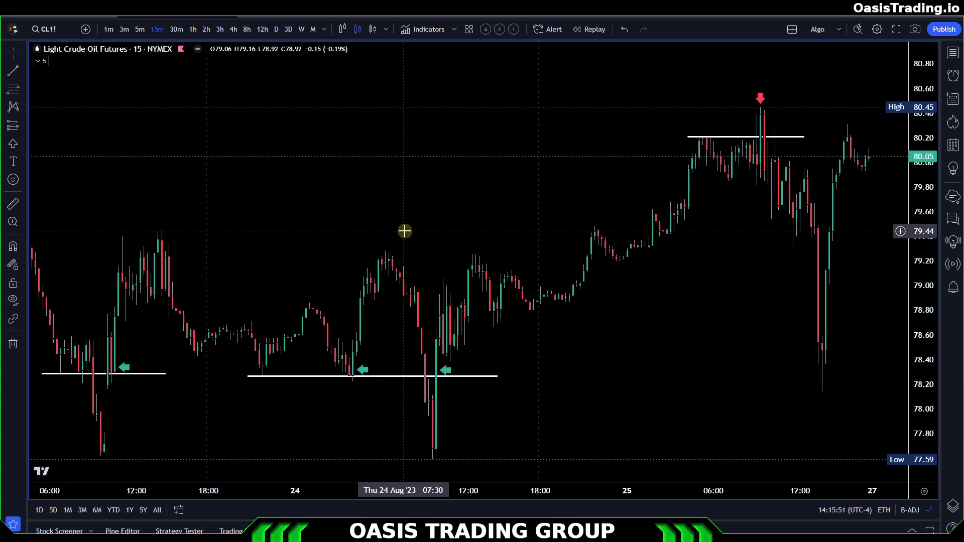
- Go back through the crude oil 15-minute chart to the 20–21 August price action around the white support line
drag(275, 204, 493, 230)
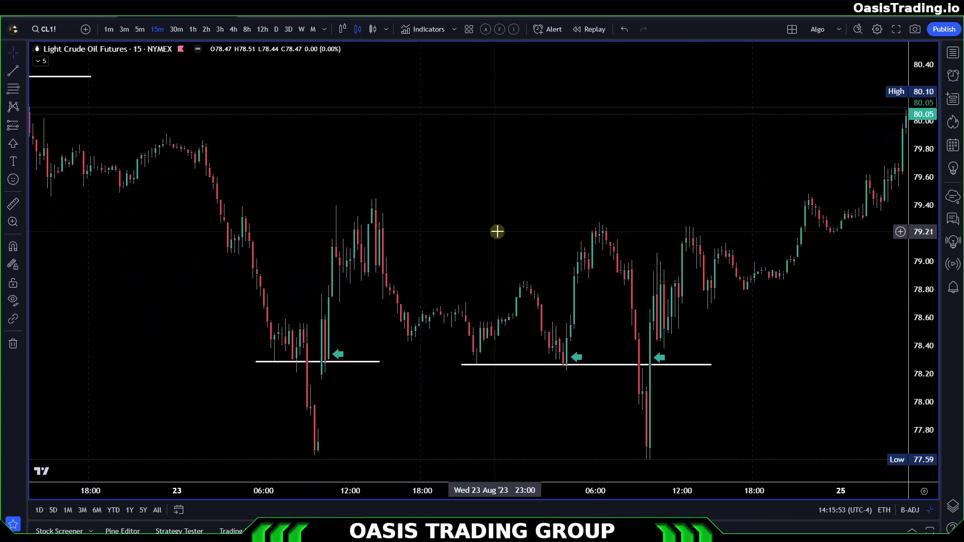
drag(335, 198, 552, 230)
drag(288, 261, 462, 275)
drag(273, 286, 473, 284)
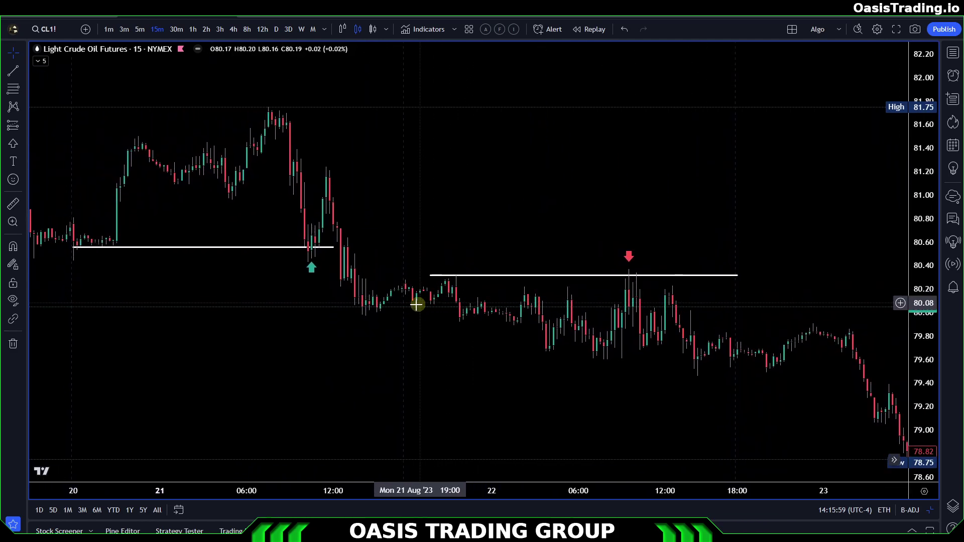
drag(250, 329, 301, 330)
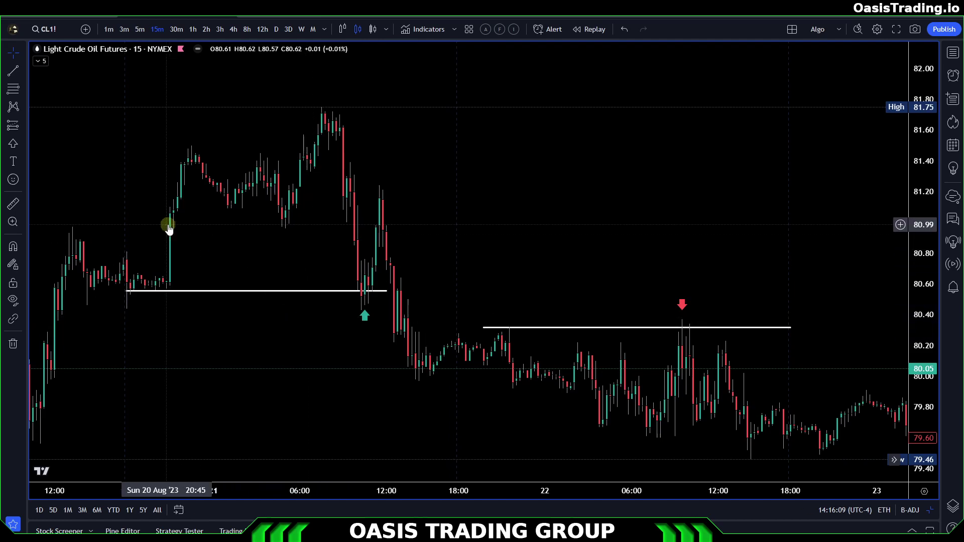
- Try out Brush circles around the 20 August consolidation lows at the start of the support line, undoing each one
click(13, 144)
click(55, 152)
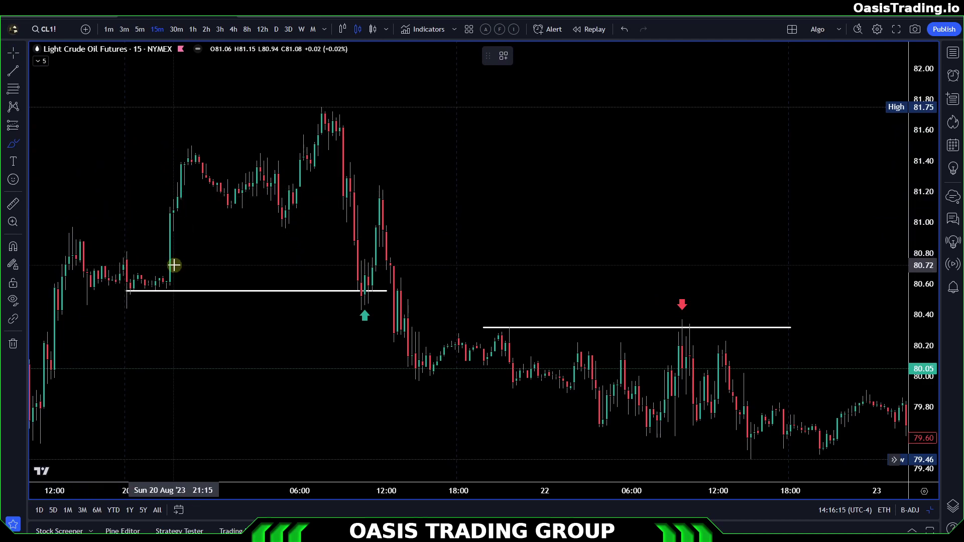
mouse_move(161, 282)
mouse_down()
mouse_move(121, 279)
mouse_move(171, 273)
mouse_move(181, 297)
mouse_move(129, 305)
mouse_move(119, 285)
mouse_up()
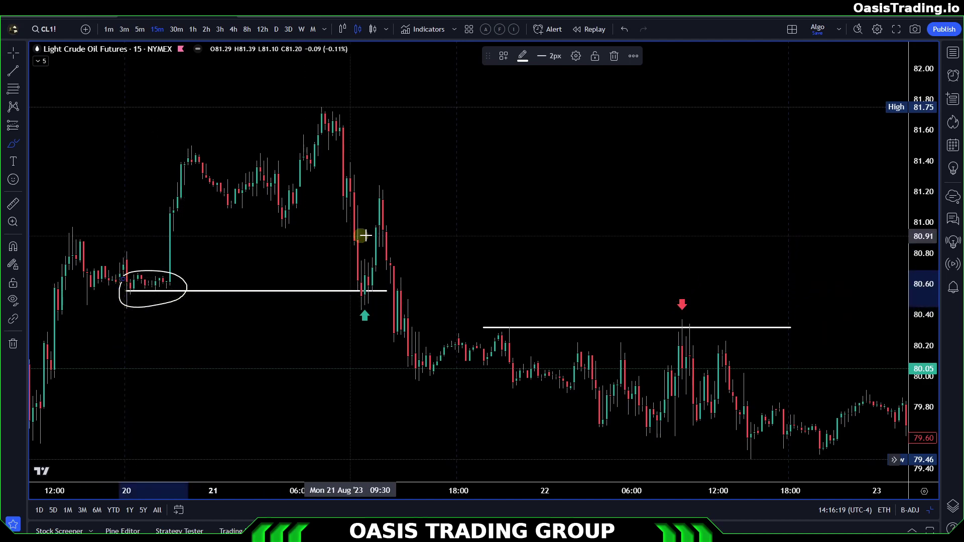
click(624, 29)
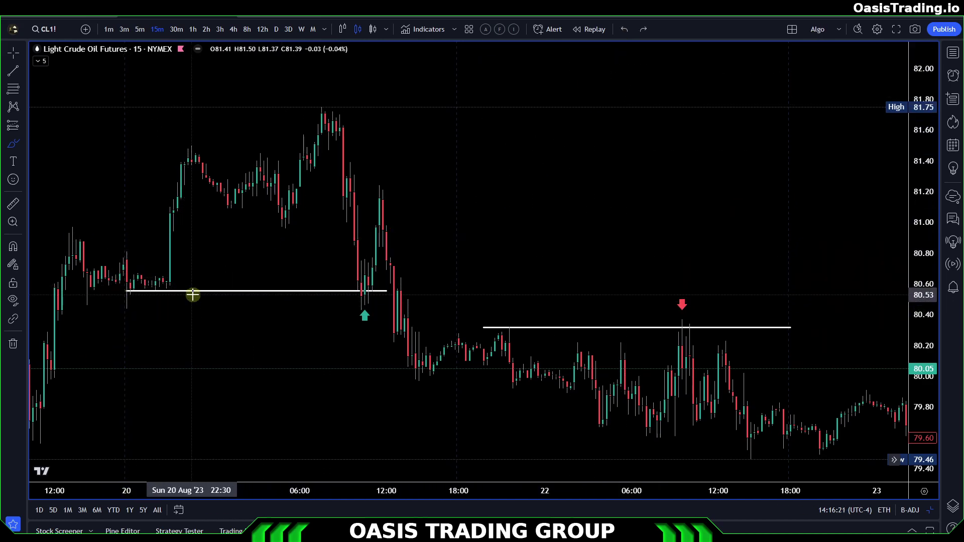
mouse_move(112, 288)
mouse_down()
mouse_move(136, 282)
mouse_move(185, 295)
mouse_move(125, 299)
mouse_move(117, 290)
mouse_up()
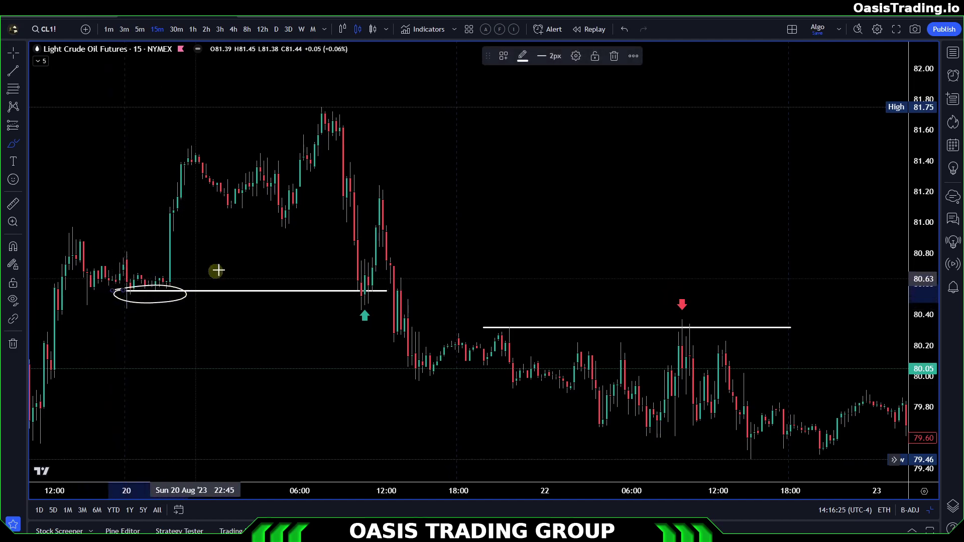
click(624, 29)
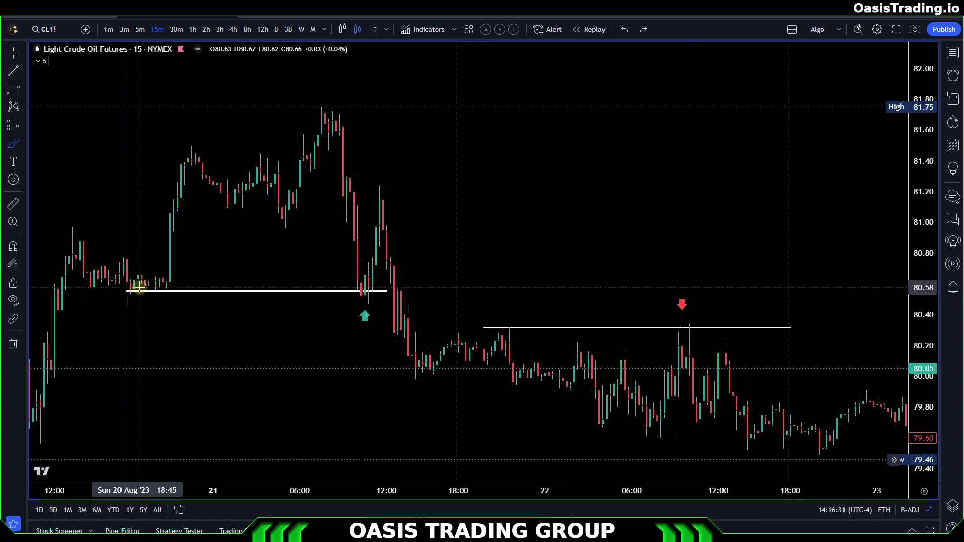
mouse_move(123, 286)
mouse_down()
mouse_move(174, 271)
mouse_move(152, 295)
mouse_move(120, 290)
mouse_up()
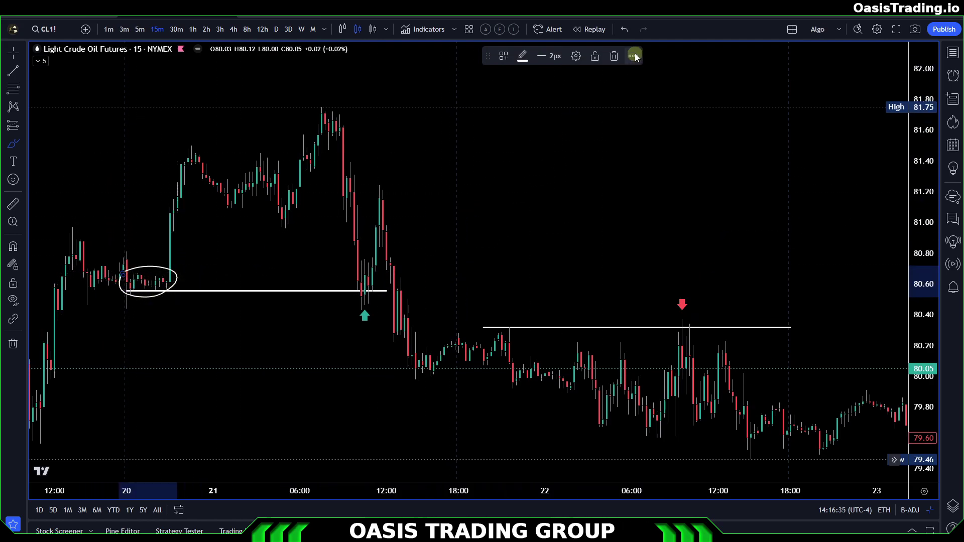
click(625, 29)
- Inspect the 20–21 August candles around the support line up close using the Cross cursor
click(10, 48)
click(50, 50)
drag(256, 226, 682, 259)
drag(939, 378, 924, 233)
drag(682, 499, 502, 491)
drag(412, 293, 515, 383)
- Brush a curve and several short dashes beneath the 20 August consolidation lows, and undo all the strokes
click(21, 146)
click(40, 149)
mouse_move(331, 327)
mouse_down()
mouse_move(331, 336)
mouse_move(376, 340)
mouse_move(428, 318)
mouse_up()
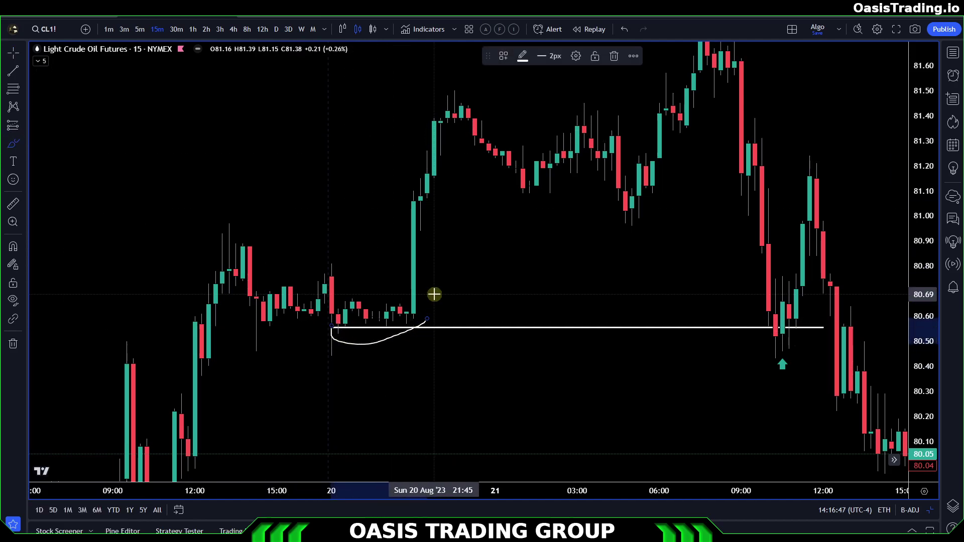
click(624, 29)
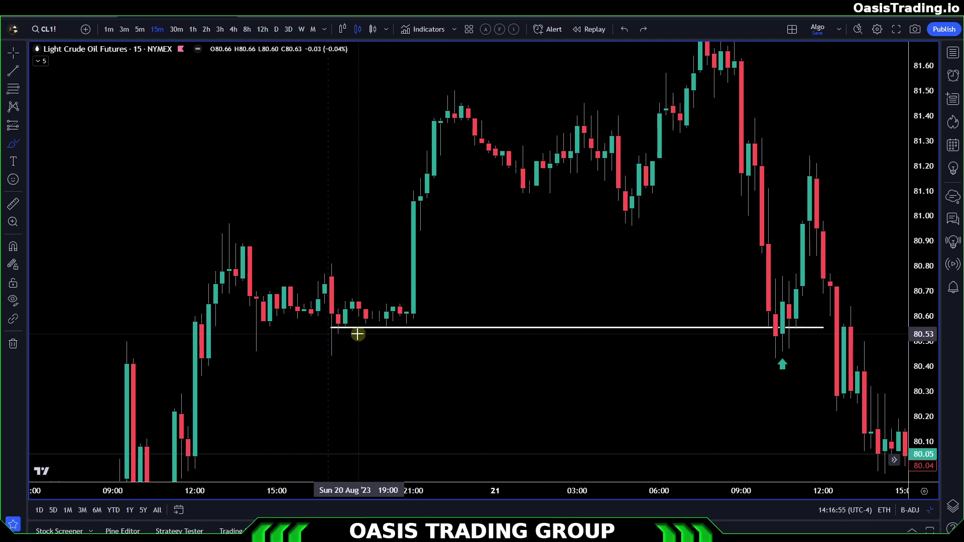
drag(340, 334, 421, 332)
drag(374, 343, 421, 344)
mouse_move(341, 341)
mouse_down()
mouse_move(359, 340)
mouse_move(327, 357)
mouse_up()
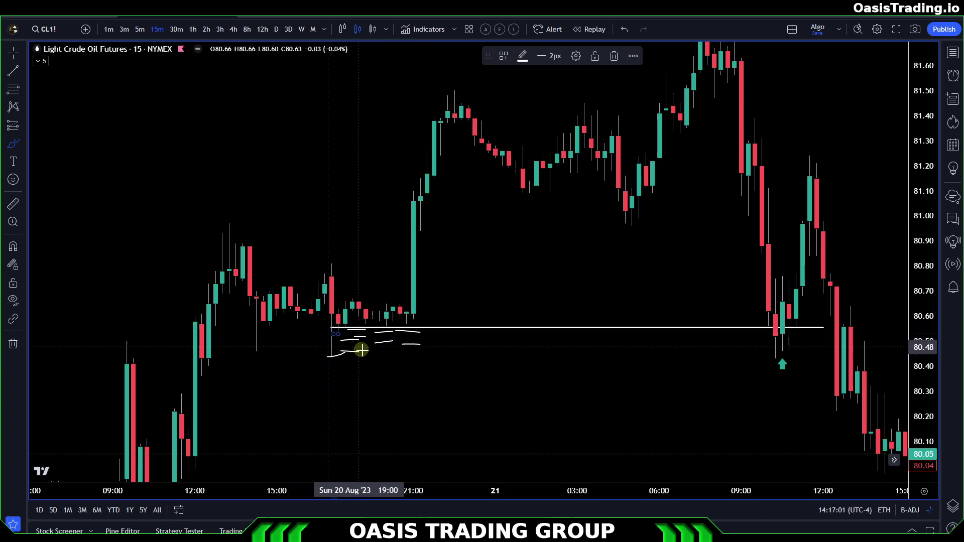
click(624, 30)
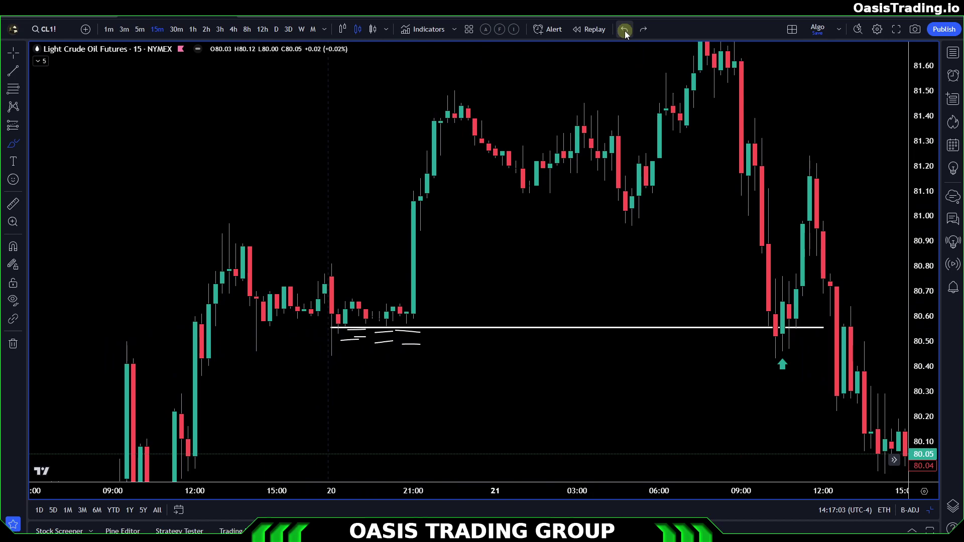
click(625, 31)
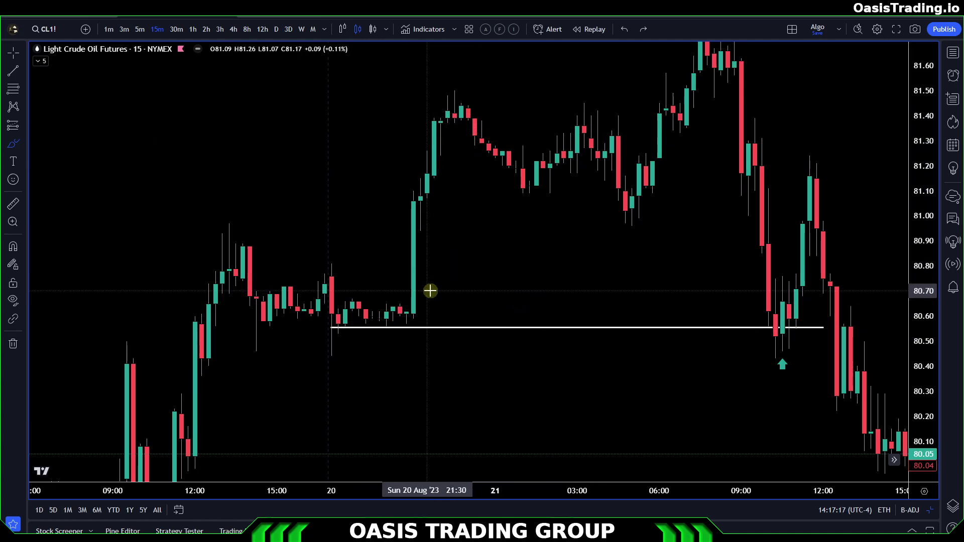
- Circle the whole consolidation before the 20 August rally, outline a box just below the support line, and undo each drawing
mouse_move(188, 240)
mouse_down()
mouse_move(351, 248)
mouse_move(345, 359)
mouse_move(193, 250)
mouse_up()
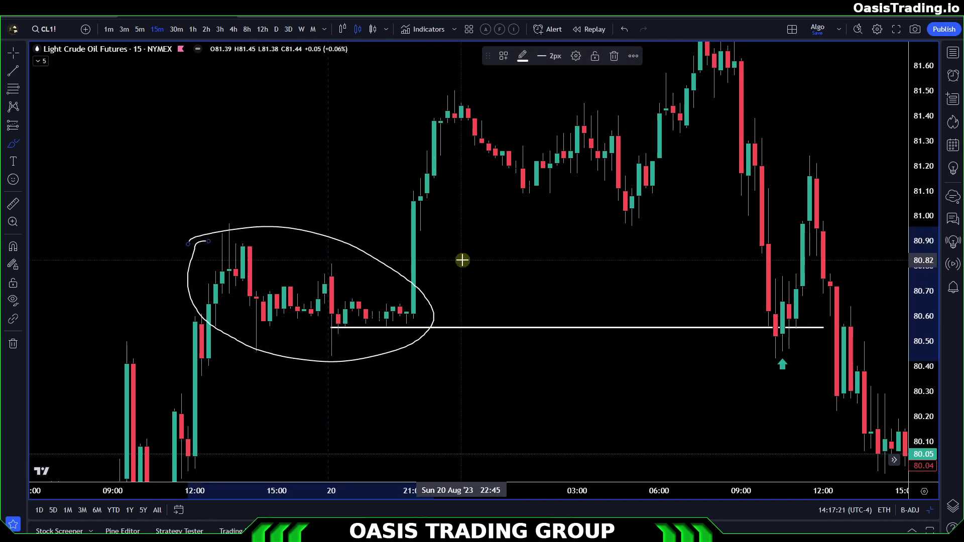
click(625, 31)
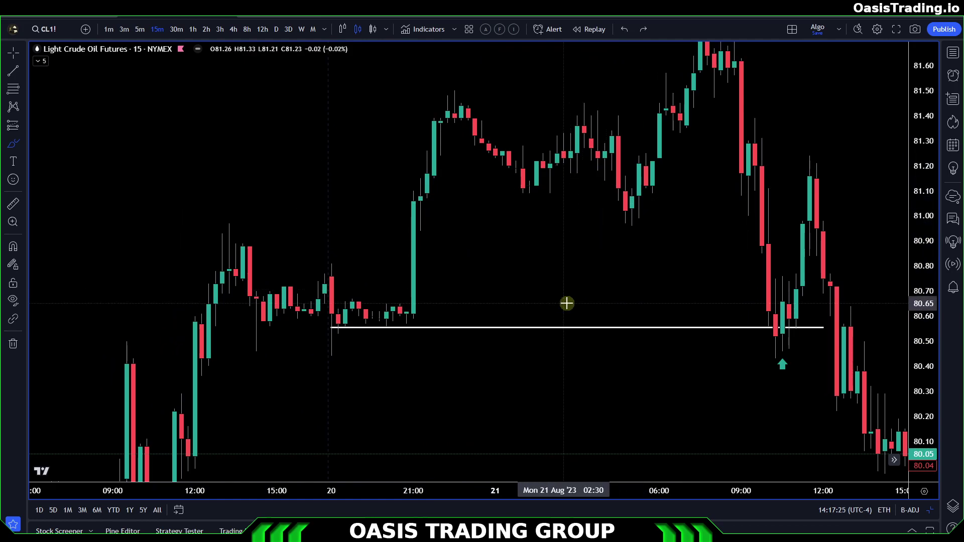
mouse_move(333, 327)
mouse_down()
mouse_move(424, 344)
mouse_move(345, 357)
mouse_move(329, 330)
mouse_up()
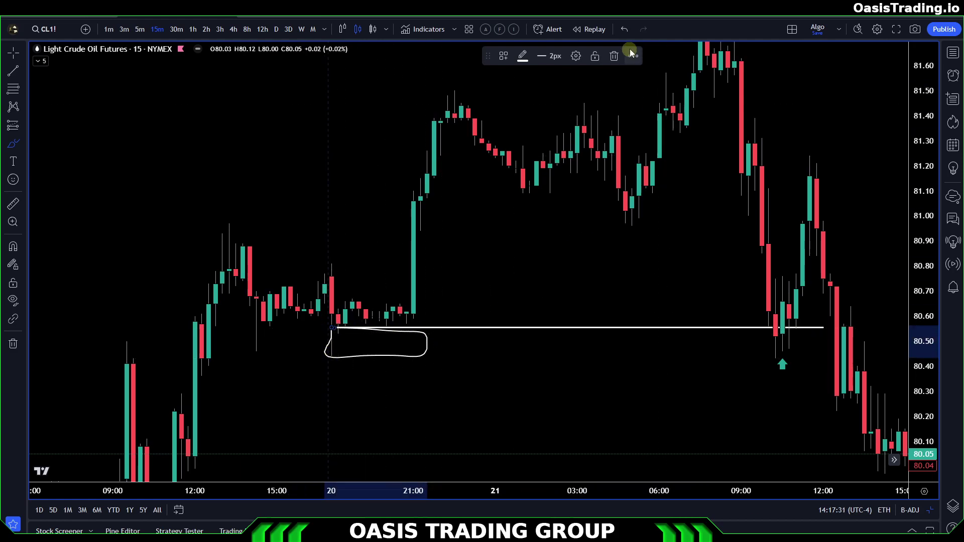
click(625, 30)
- Brush arrows from the 20 August lows up to the 21 August high and back down to the support line, and undo them
click(13, 53)
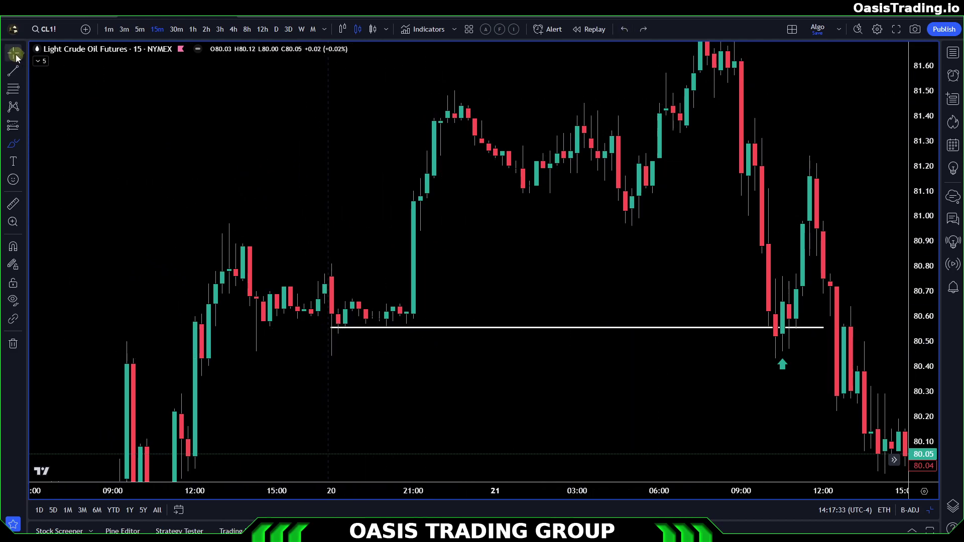
drag(581, 289, 412, 325)
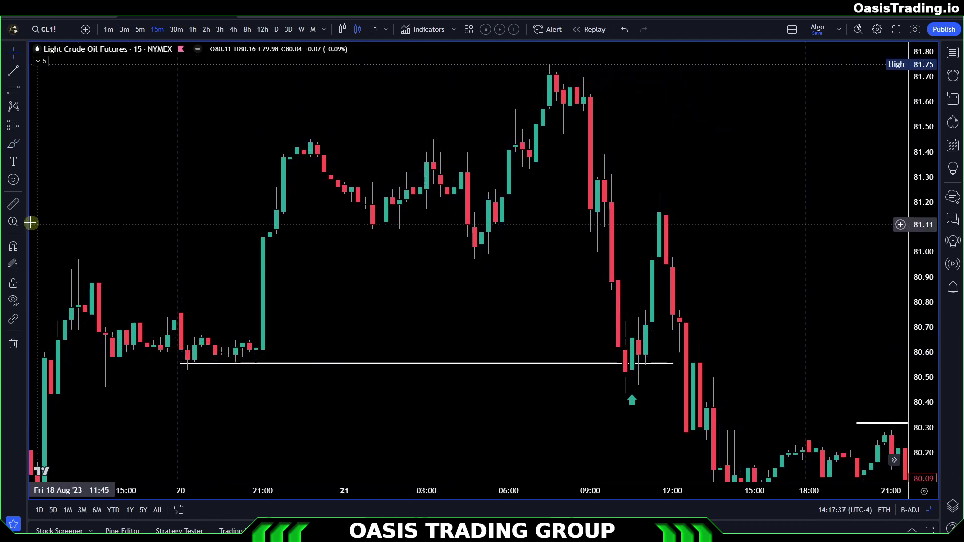
click(13, 144)
mouse_move(203, 357)
mouse_down()
mouse_move(553, 101)
mouse_move(528, 162)
mouse_move(544, 91)
mouse_move(595, 259)
mouse_move(610, 374)
mouse_move(617, 346)
mouse_up()
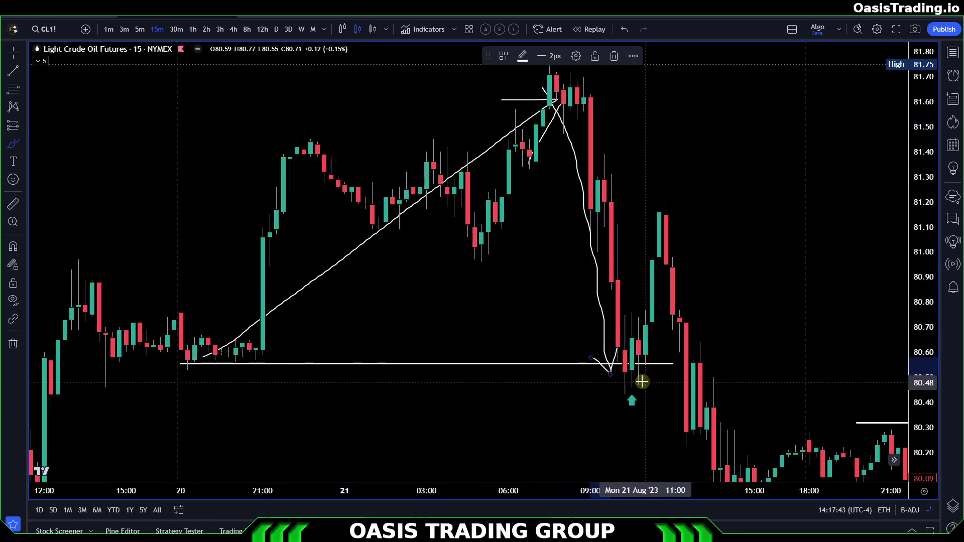
click(628, 32)
click(628, 32)
click(628, 32)
click(628, 32)
- Brush four crosses over the price action between the 20 August lows and the 21 August retest, and undo them all
drag(372, 121, 256, 214)
mouse_move(251, 106)
mouse_down()
mouse_move(275, 150)
mouse_move(351, 227)
mouse_up()
drag(501, 124, 432, 234)
drag(422, 129, 494, 228)
drag(617, 98, 570, 168)
mouse_move(553, 95)
mouse_down()
mouse_move(625, 187)
mouse_move(583, 291)
mouse_up()
drag(598, 223, 632, 307)
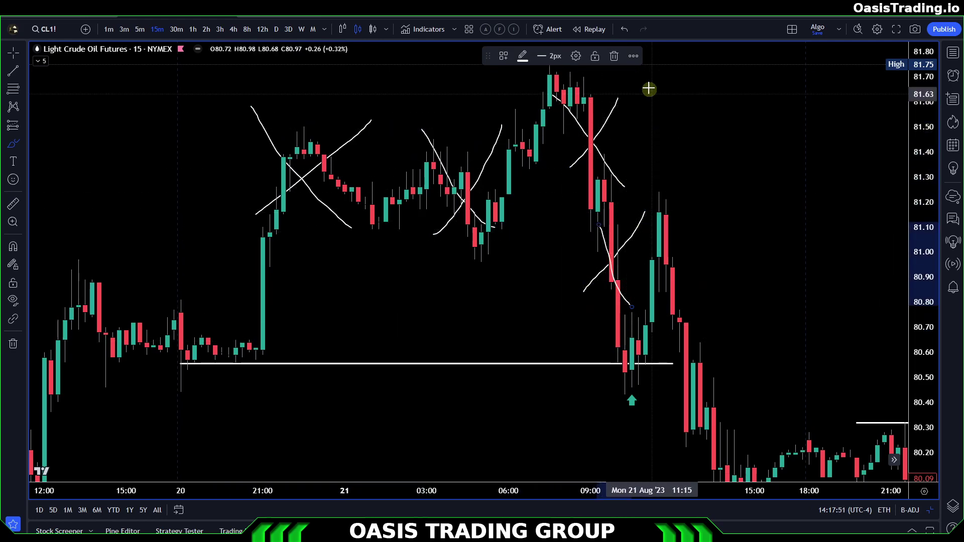
click(624, 31)
click(625, 31)
click(624, 31)
click(624, 31)
click(625, 31)
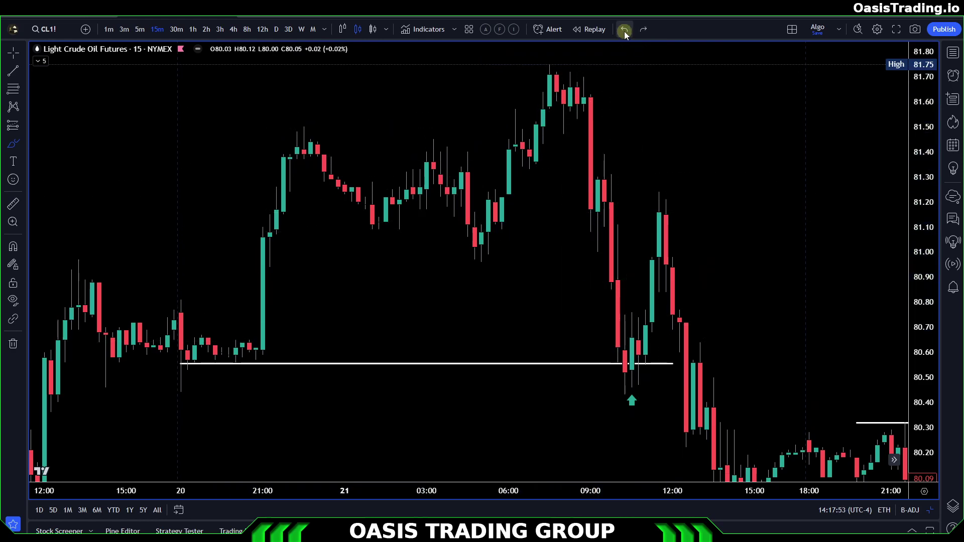
- Brush a curve beneath the 20 August lows and a circle around the retest at the green arrow, and undo both
mouse_move(167, 362)
mouse_down()
mouse_move(176, 377)
mouse_move(251, 382)
mouse_move(278, 356)
mouse_up()
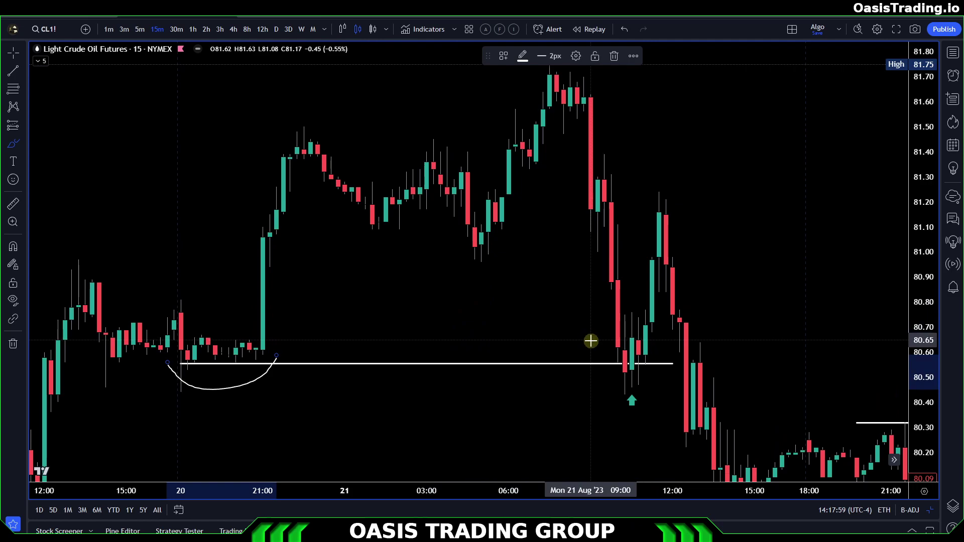
mouse_move(600, 308)
mouse_down()
mouse_move(675, 377)
mouse_move(598, 416)
mouse_move(611, 300)
mouse_up()
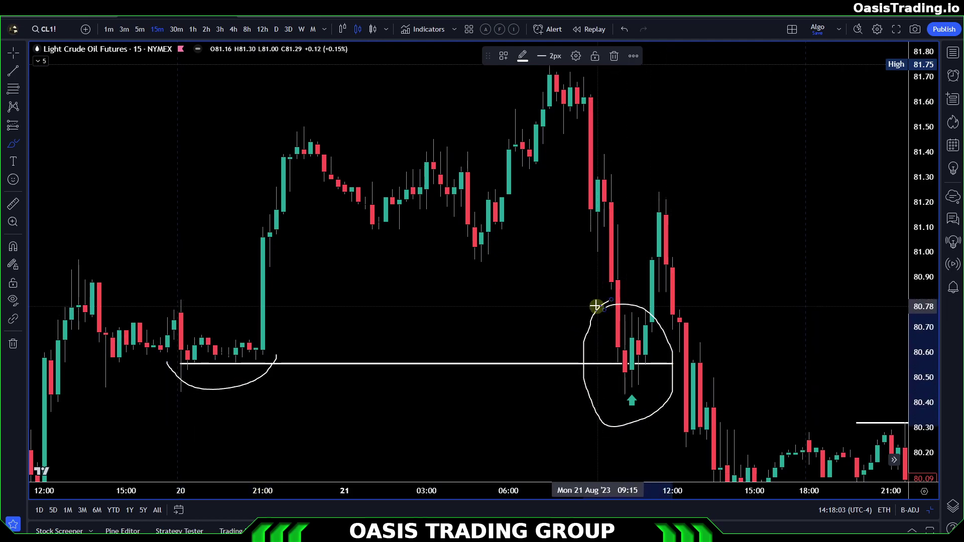
click(627, 30)
click(628, 30)
- Brush a curve under the 20 August lows and arrows dipping below the support line and back up, and undo them
key(Escape)
click(78, 89)
drag(475, 327, 431, 302)
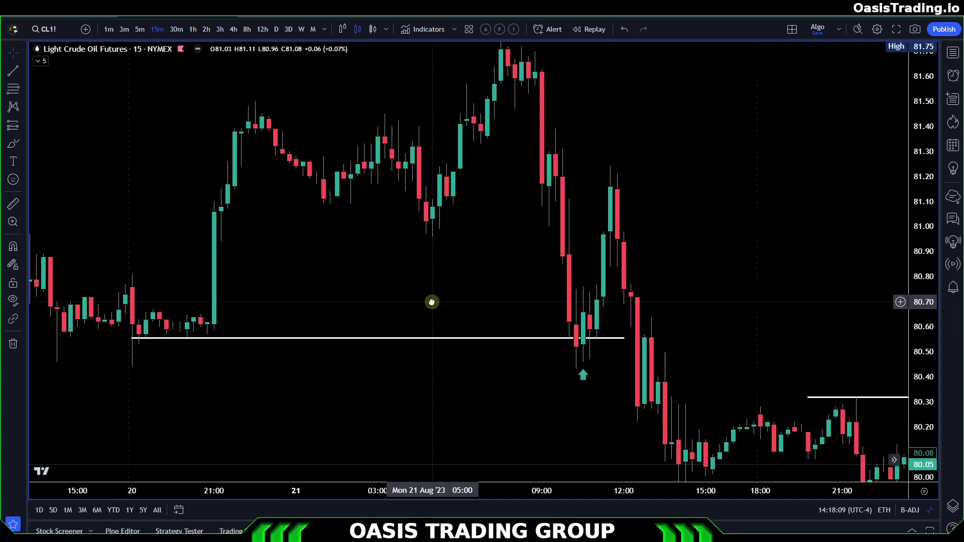
click(20, 145)
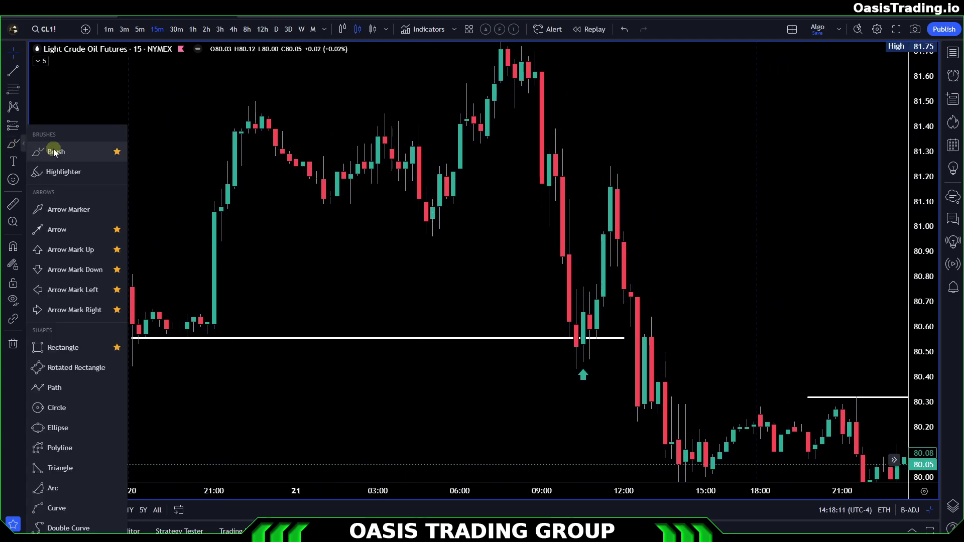
click(47, 148)
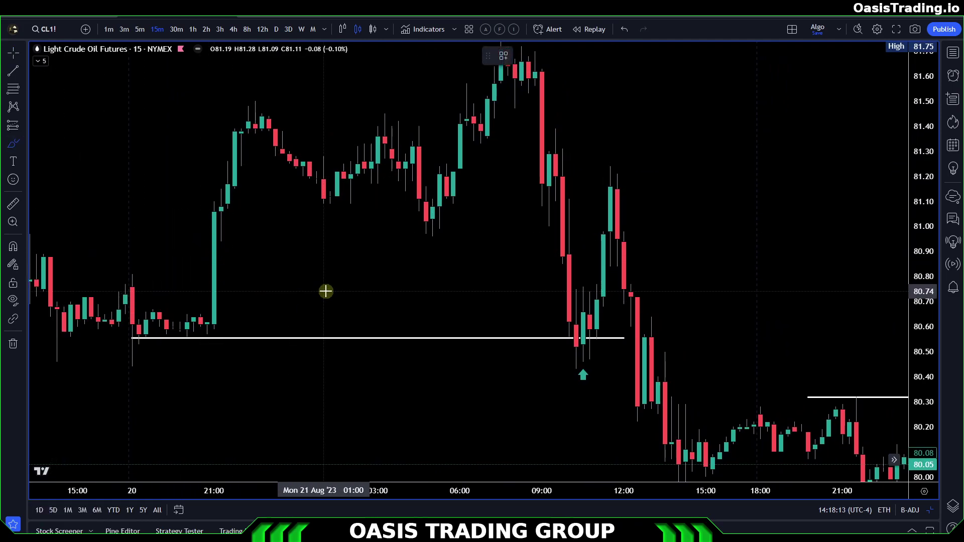
mouse_move(351, 286)
mouse_down()
mouse_move(351, 372)
mouse_move(365, 367)
mouse_move(335, 372)
mouse_up()
mouse_move(118, 343)
mouse_down()
mouse_move(203, 356)
mouse_move(232, 331)
mouse_up()
mouse_move(354, 386)
mouse_down()
mouse_move(392, 324)
mouse_move(377, 317)
mouse_up()
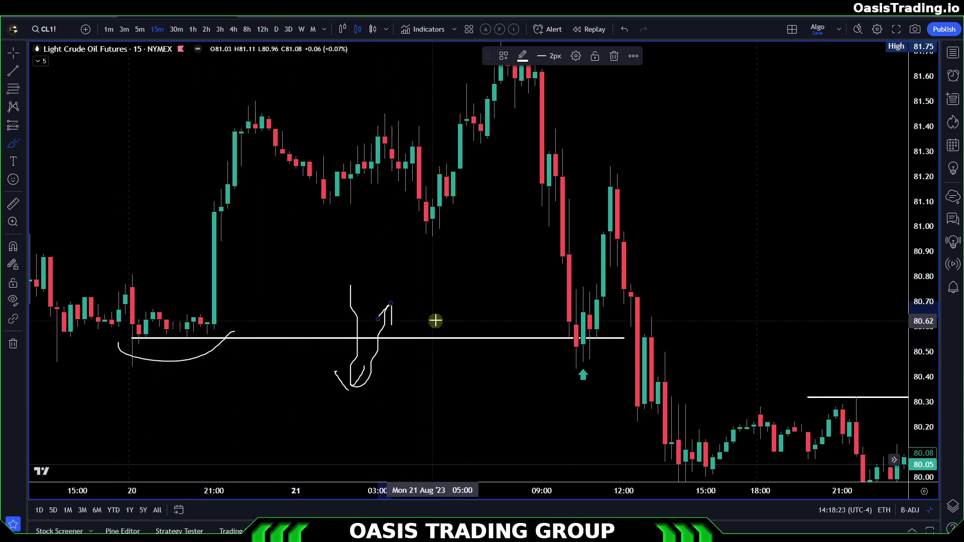
click(624, 31)
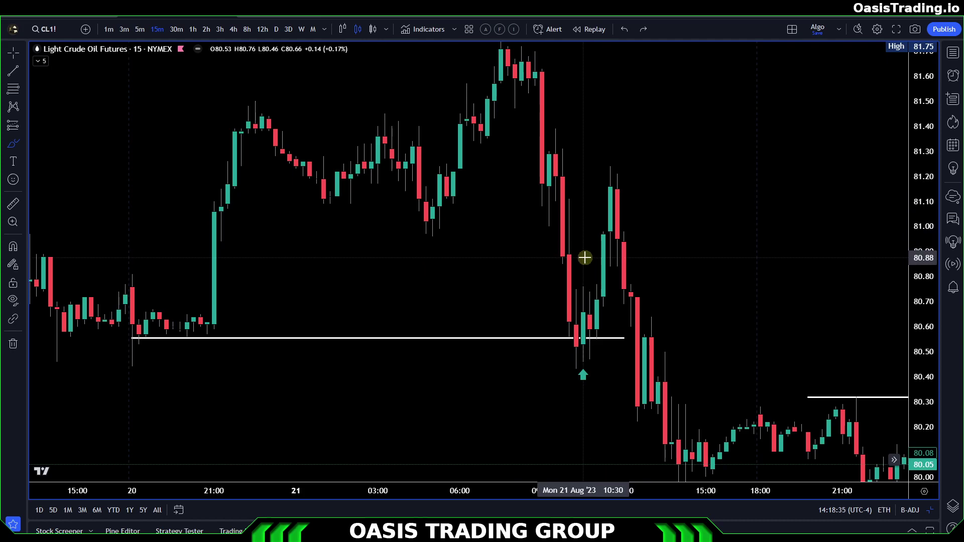
- Mark the 21 August retest with a brushed arrow and small circle, circle the 20 August lows, and undo each annotation
mouse_move(455, 403)
mouse_down()
mouse_move(554, 346)
mouse_move(555, 371)
mouse_up()
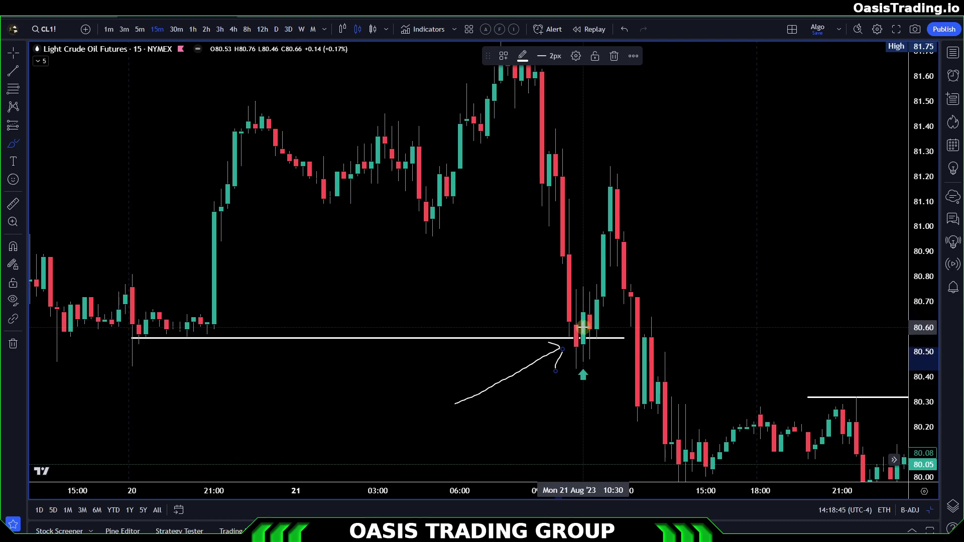
drag(584, 280, 580, 305)
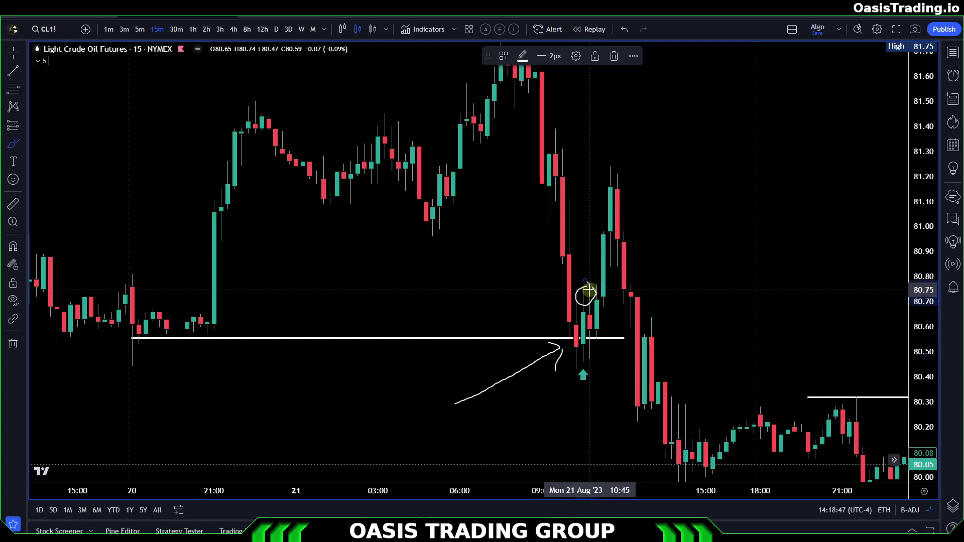
click(630, 28)
click(631, 28)
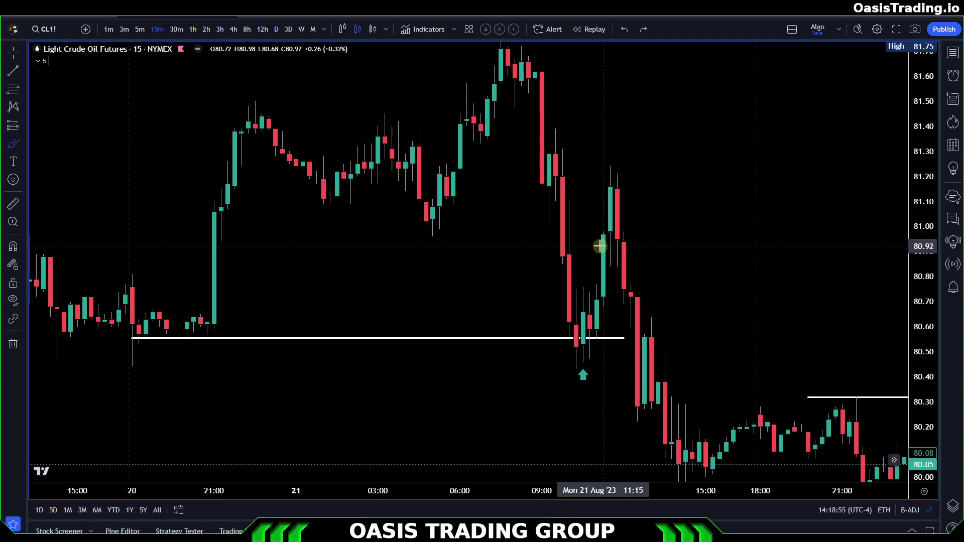
mouse_move(127, 337)
mouse_down()
mouse_move(169, 329)
mouse_move(207, 348)
mouse_move(122, 328)
mouse_up()
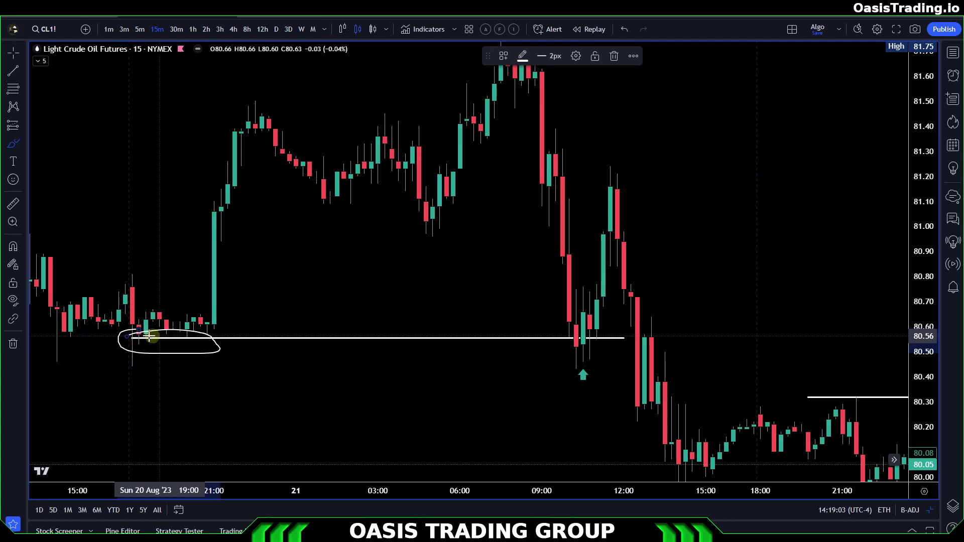
click(621, 31)
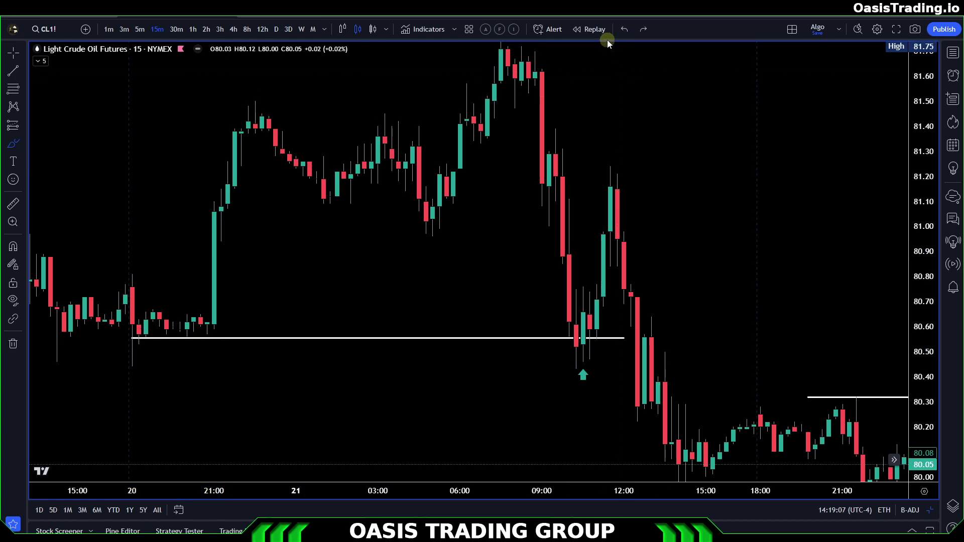
- Switch the crude oil chart to the 5-minute timeframe and locate the 21 August retest at the green arrow
click(139, 29)
click(13, 52)
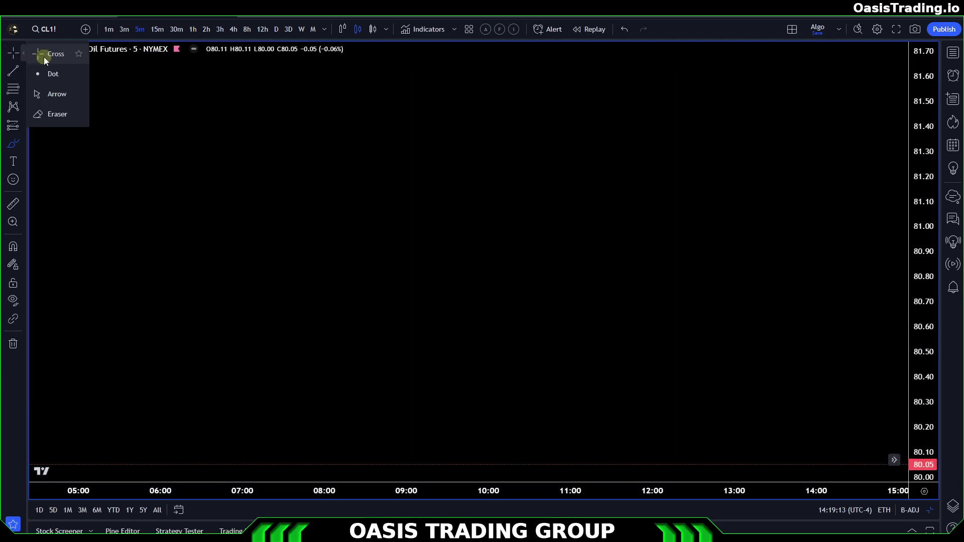
right_click(394, 201)
click(447, 212)
scroll(482, 359, down, 5)
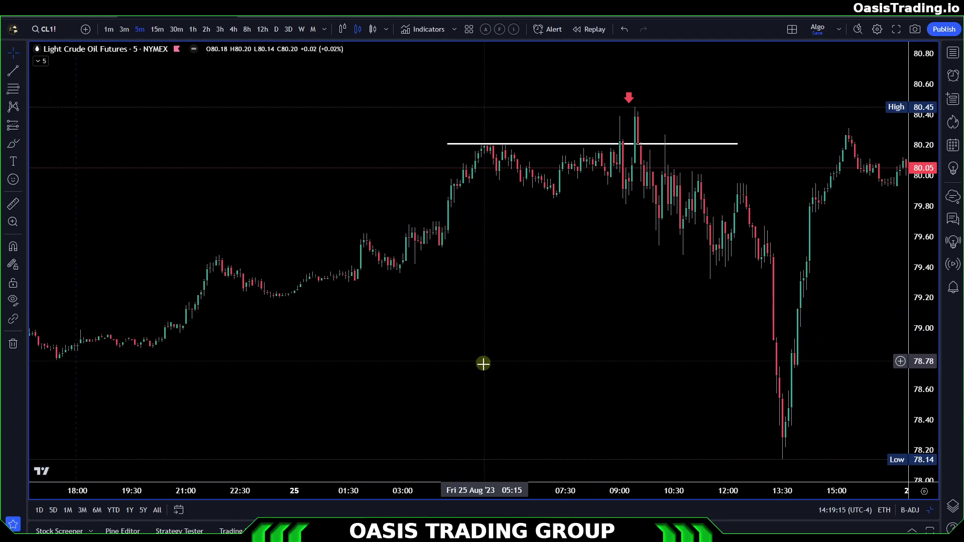
scroll(506, 374, left, 15)
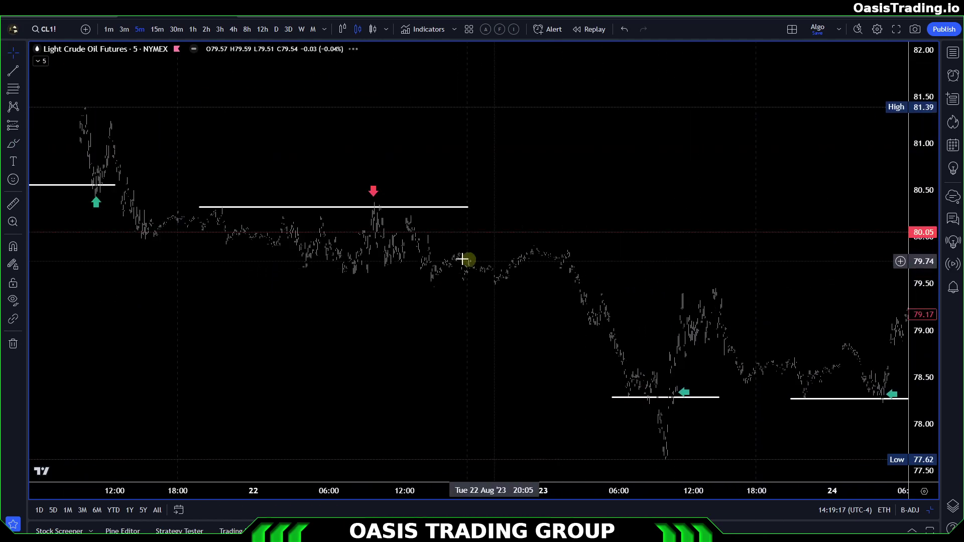
scroll(889, 342, up, 5)
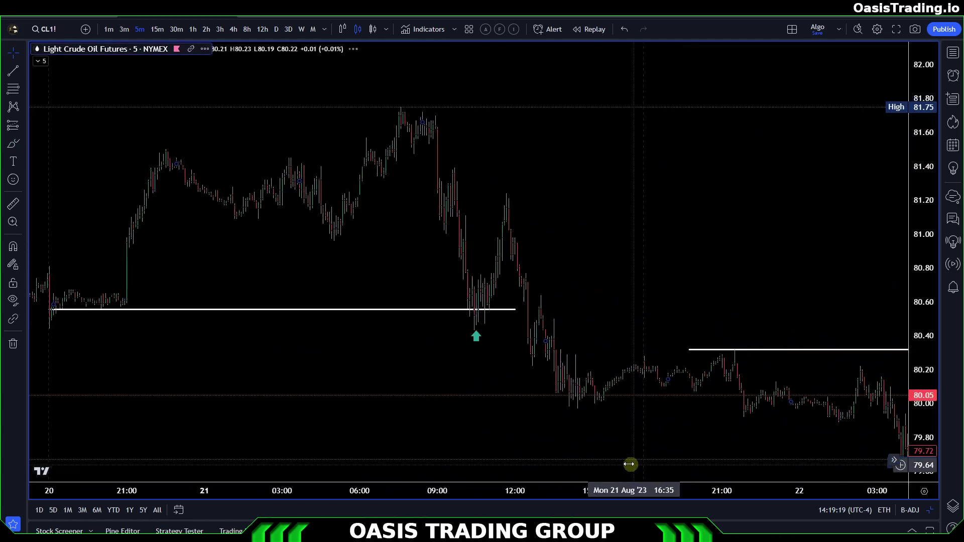
drag(383, 370, 664, 410)
scroll(824, 465, up, 8)
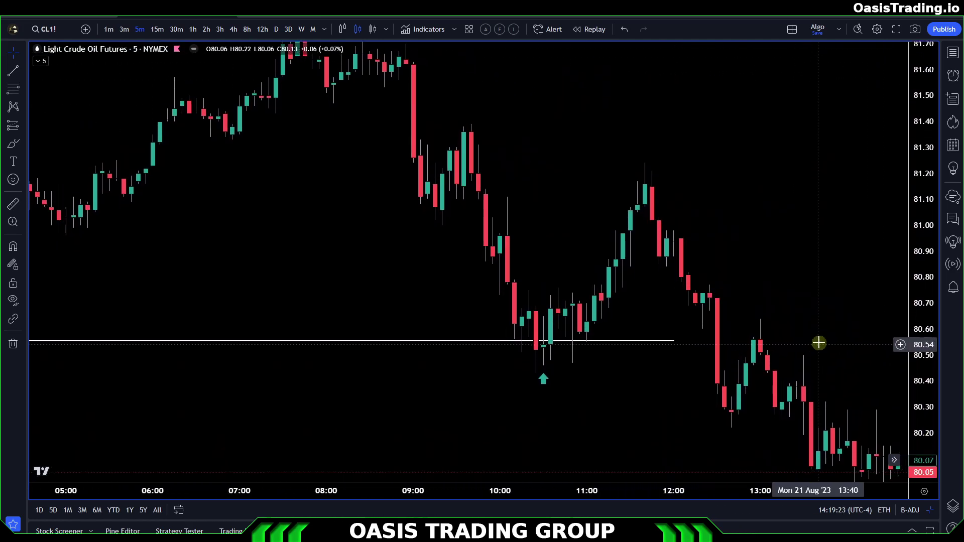
- Brush a circle around the candles crossing the support line just above the green arrow, and undo it
drag(818, 344, 840, 269)
drag(918, 407, 917, 389)
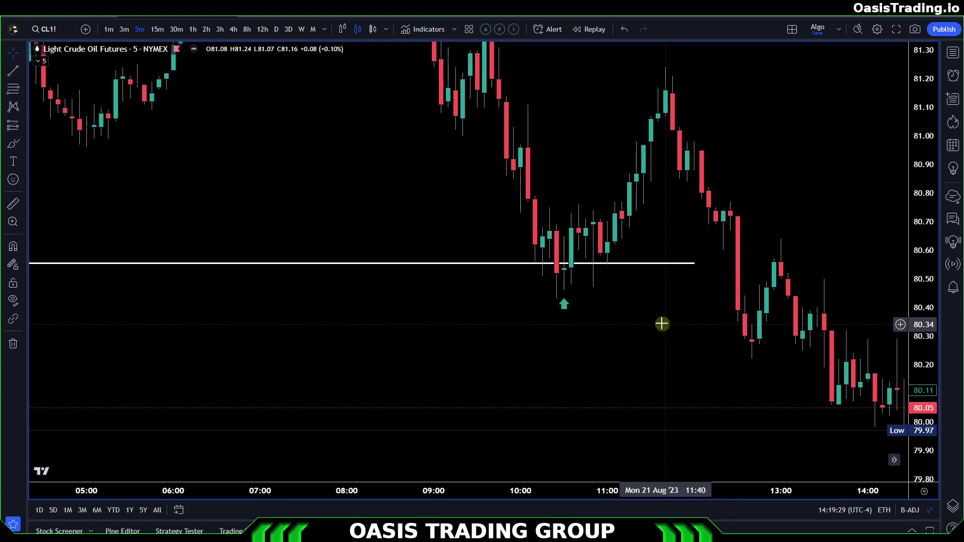
drag(612, 307, 545, 318)
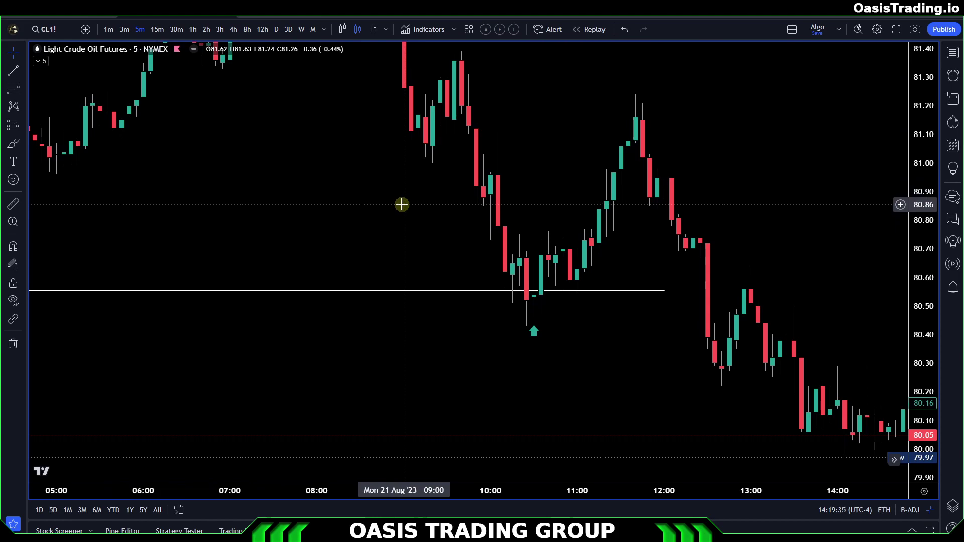
drag(400, 217, 387, 216)
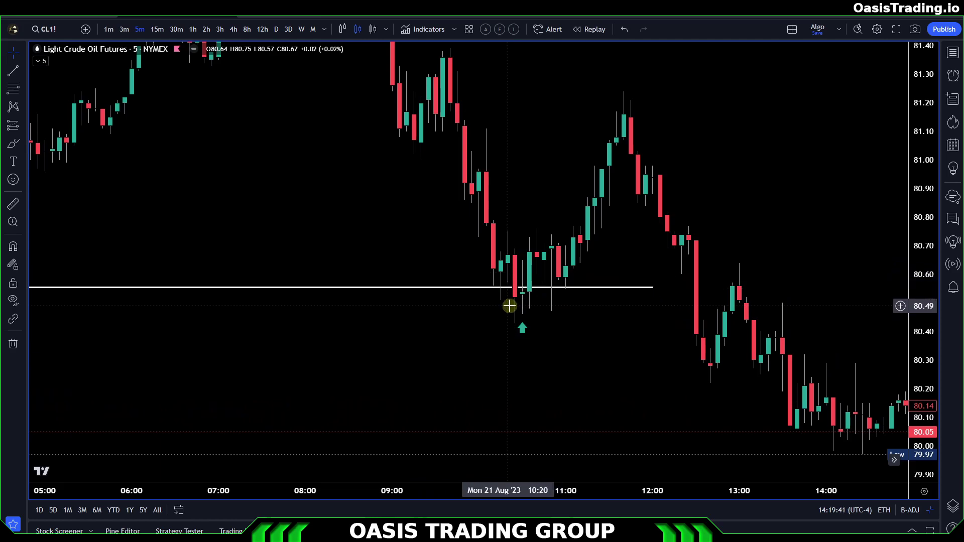
click(22, 144)
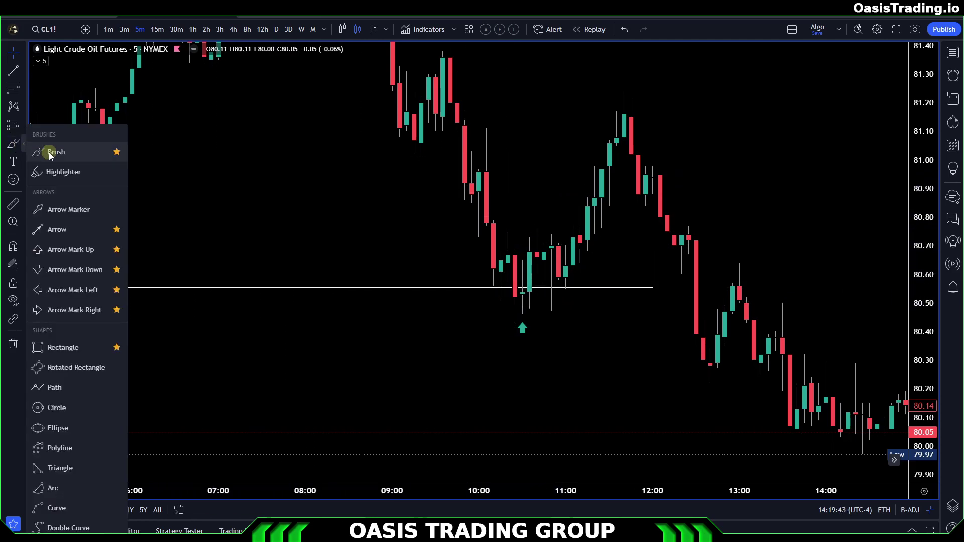
click(50, 153)
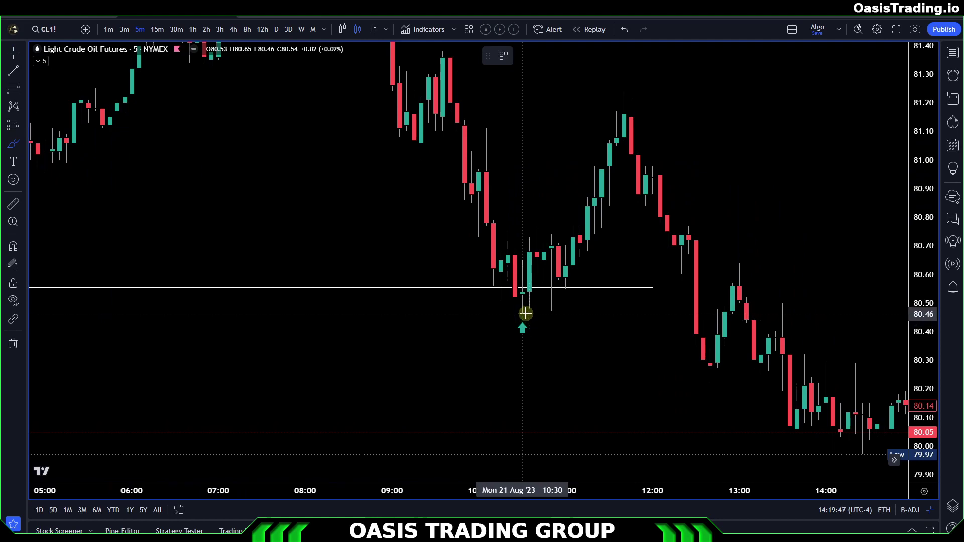
click(522, 290)
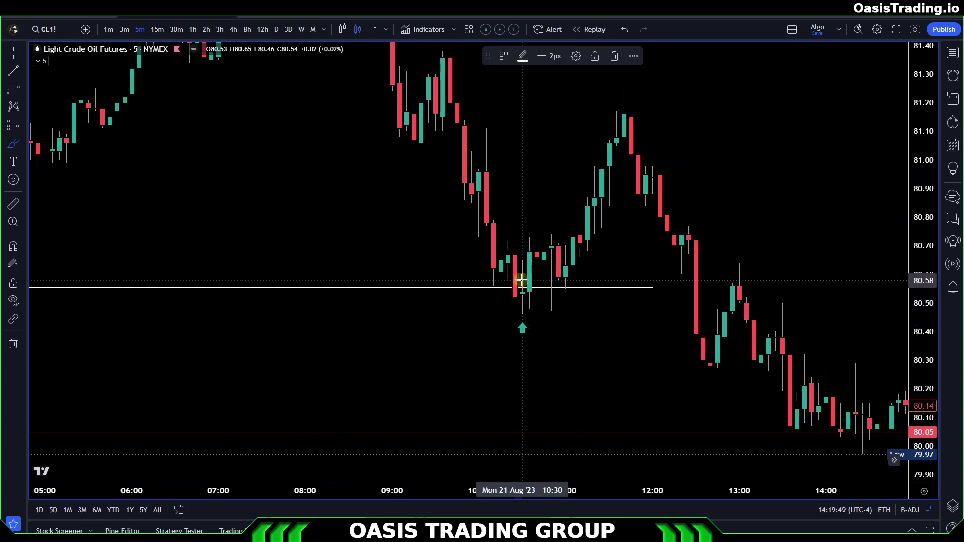
drag(511, 298, 525, 279)
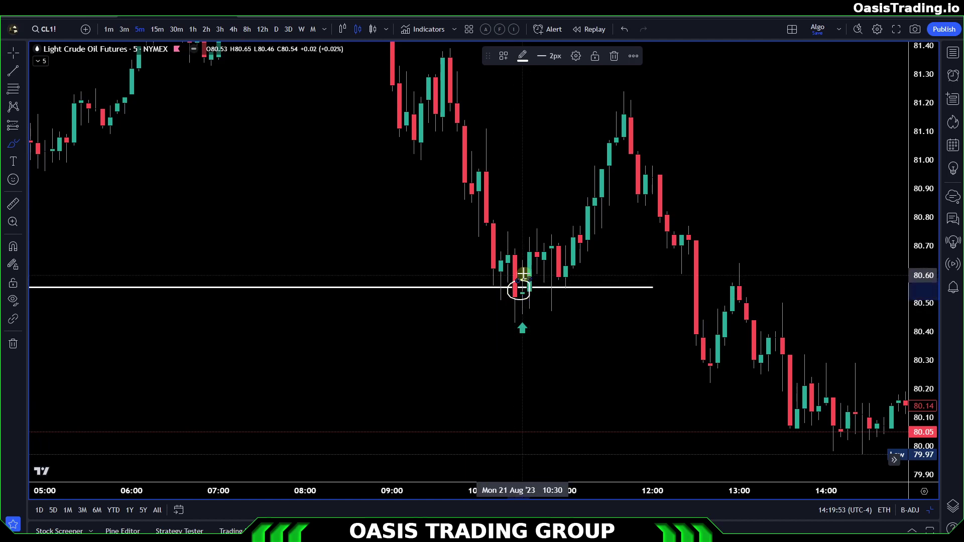
click(625, 29)
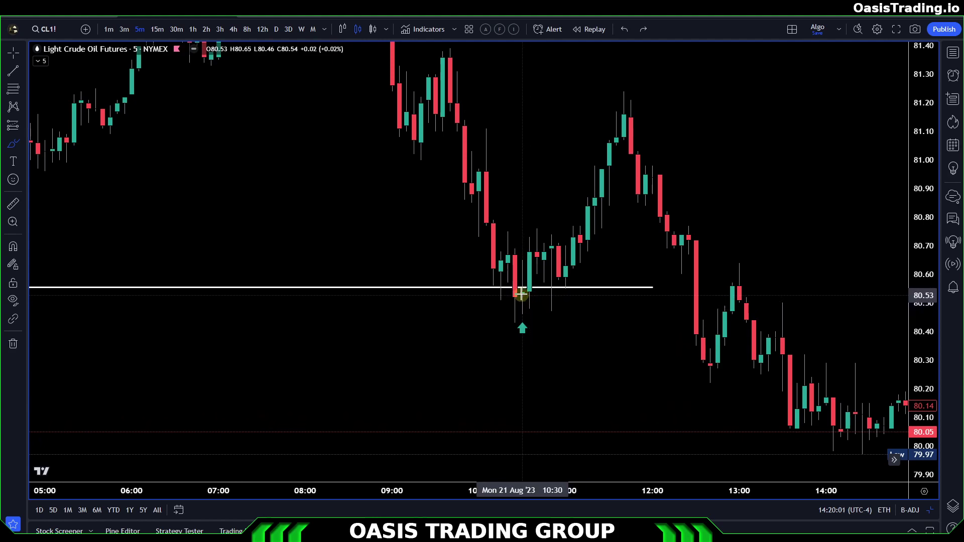
- Circle the 10:30 candle at the support line and the top of the following green candle, undoing each circle
drag(522, 297, 519, 279)
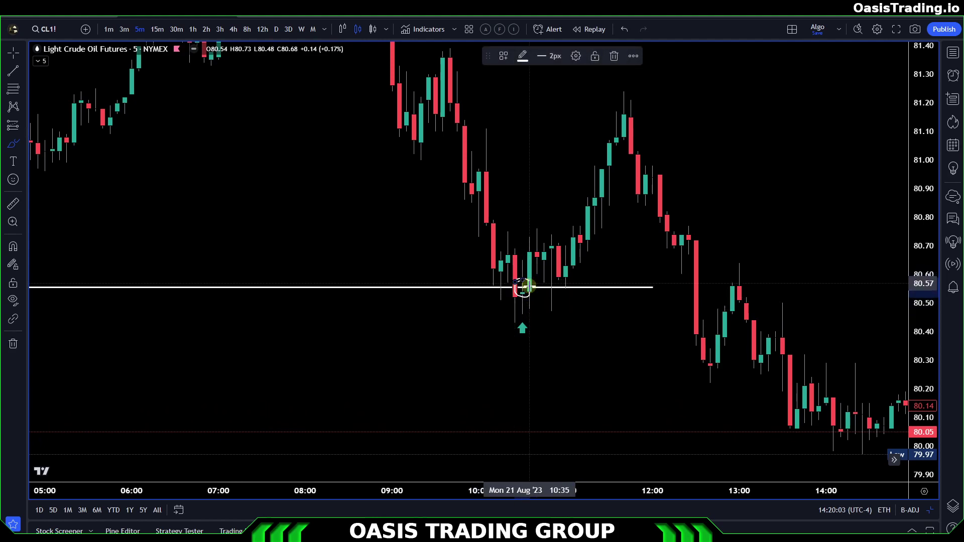
click(624, 29)
mouse_move(523, 245)
mouse_down()
mouse_move(527, 263)
mouse_move(525, 244)
mouse_up()
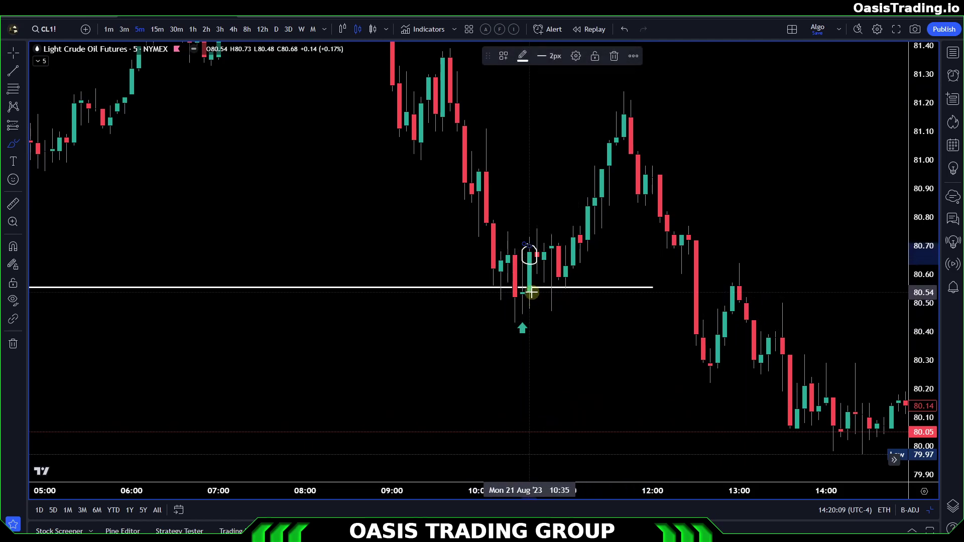
key(ctrl+z)
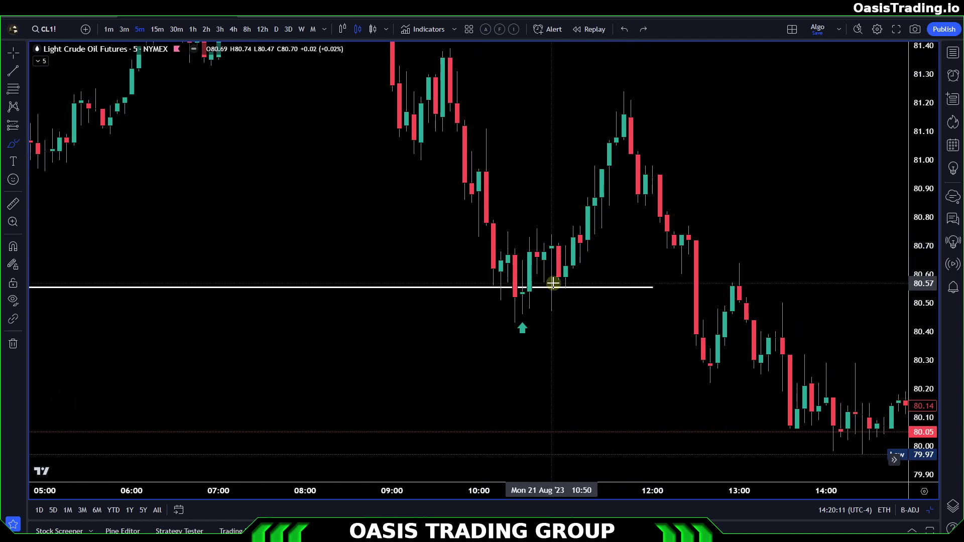
- Brush arrows dipping to the support line and rising to the swing high before 12:00, and undo them
mouse_move(524, 247)
mouse_down()
mouse_move(560, 295)
mouse_move(550, 267)
mouse_move(542, 282)
mouse_move(565, 276)
mouse_move(616, 204)
mouse_move(632, 103)
mouse_move(650, 130)
mouse_up()
drag(631, 93, 608, 136)
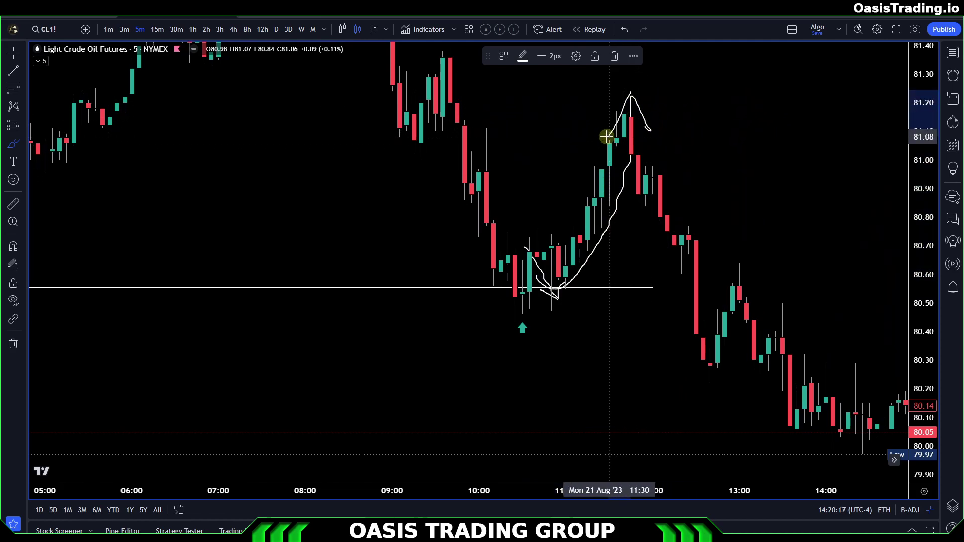
click(623, 30)
click(623, 30)
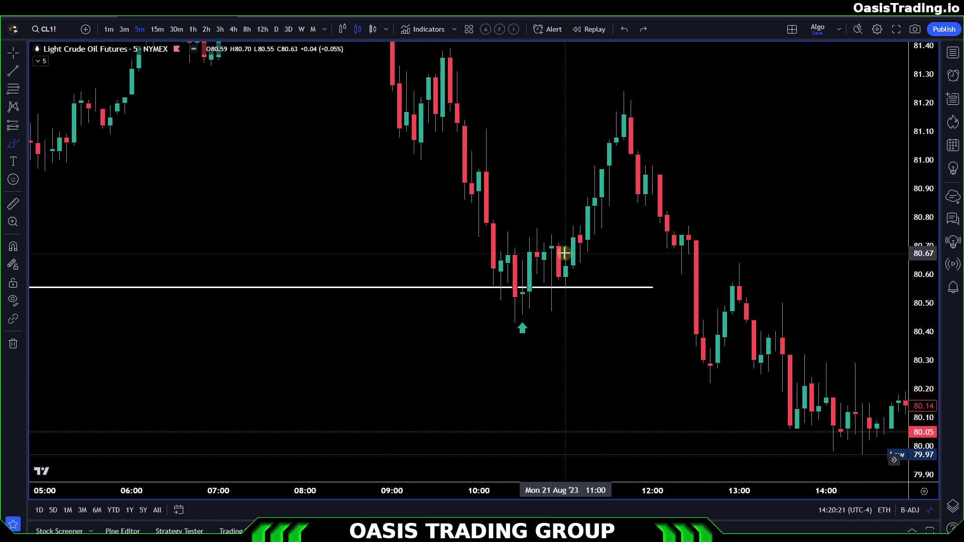
- Brush an arrow from the 21 August session high down through the support line to the green arrow, and undo it
click(13, 59)
drag(215, 184, 407, 331)
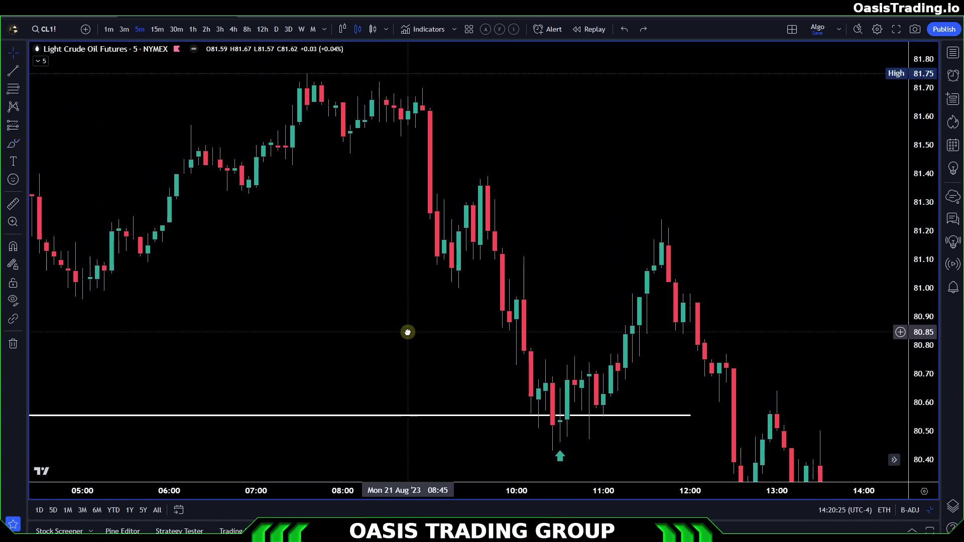
scroll(428, 326, down, 3)
drag(914, 294, 678, 441)
drag(614, 487, 646, 486)
drag(613, 379, 482, 360)
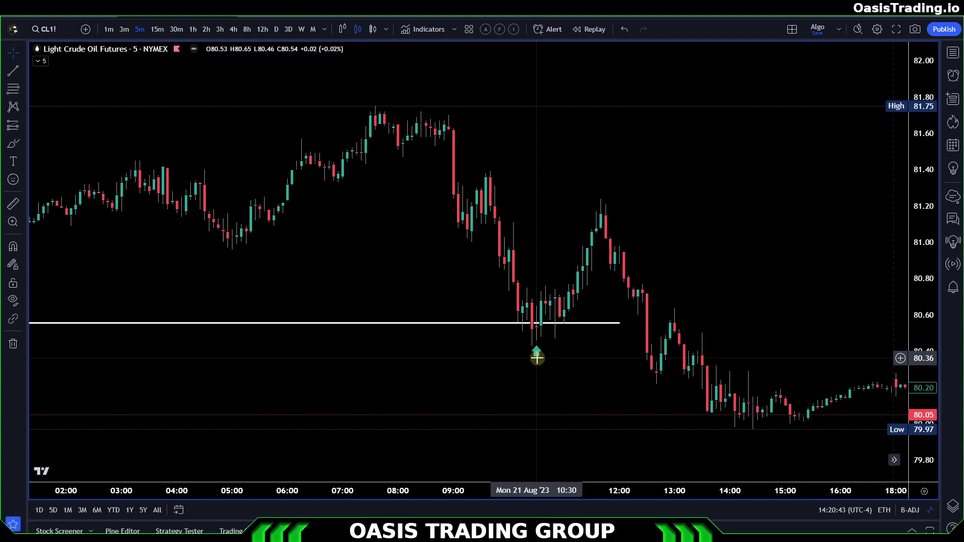
click(24, 145)
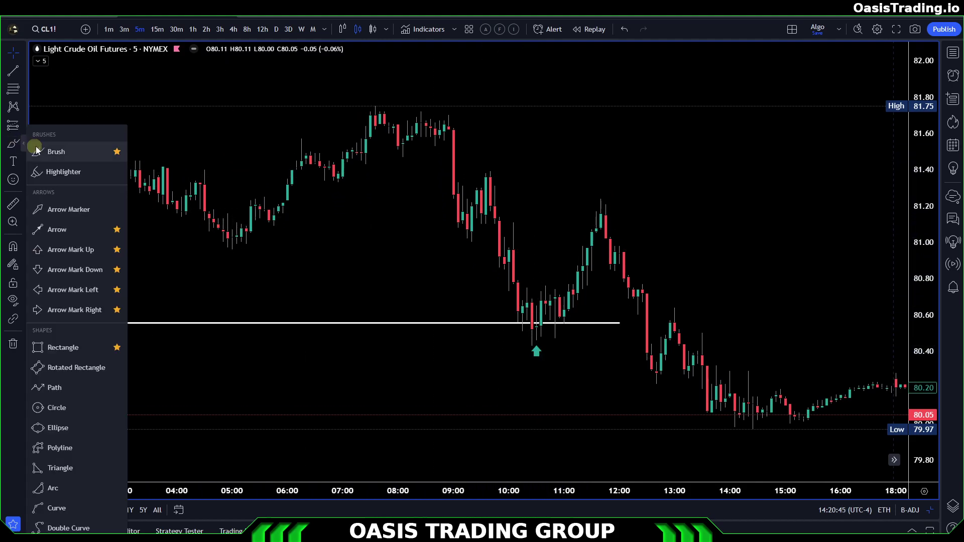
click(31, 148)
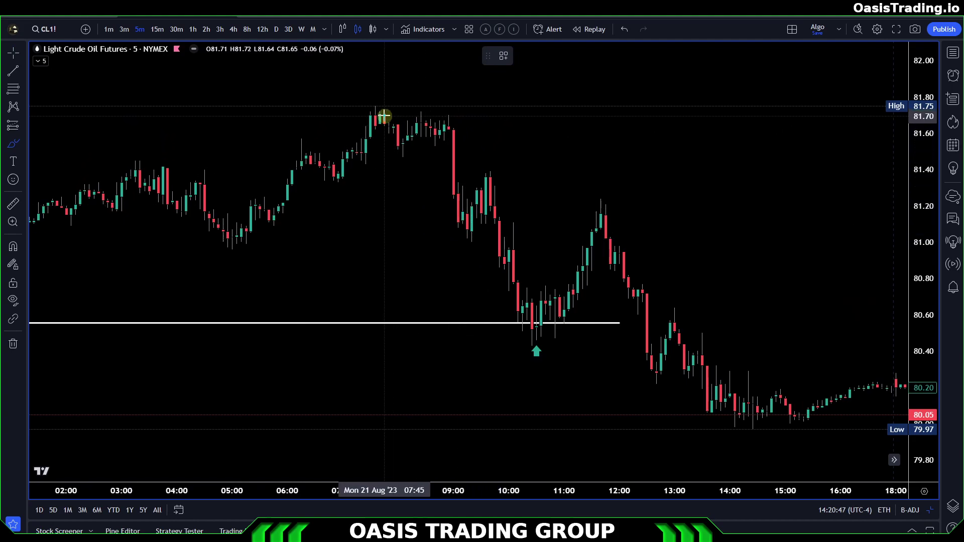
mouse_move(383, 118)
mouse_down()
mouse_move(510, 314)
mouse_move(534, 332)
mouse_up()
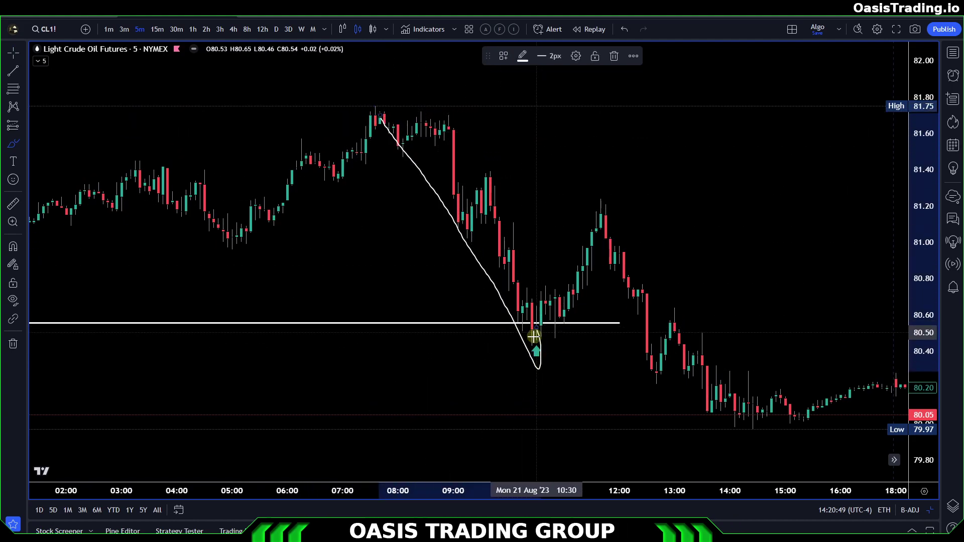
drag(538, 373, 504, 351)
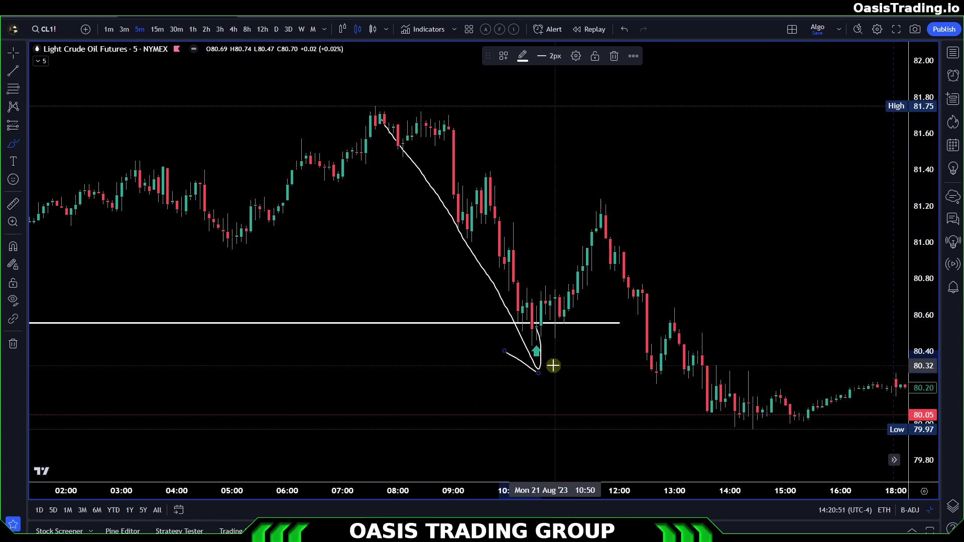
click(628, 32)
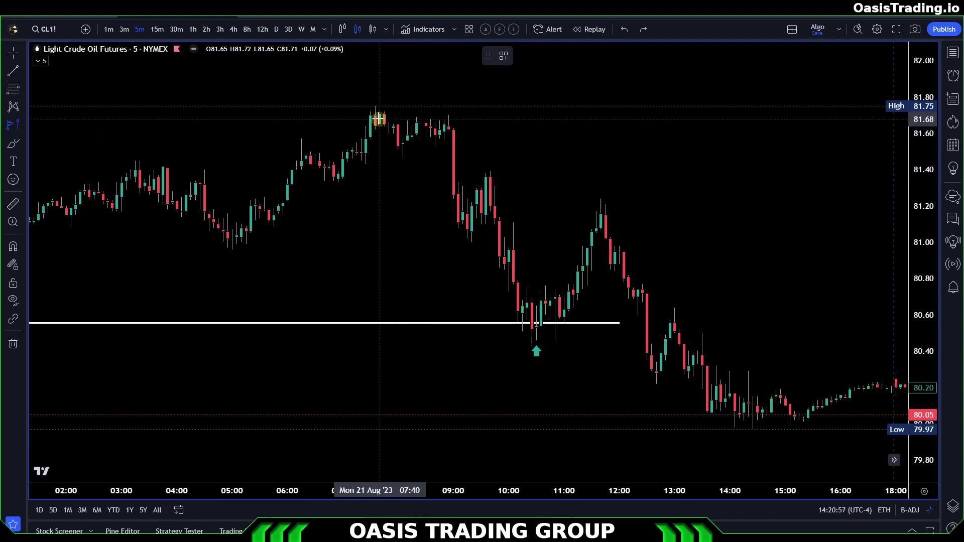
- Draw a fixed range volume profile over the 21 August decline, from 07:35 to 10:35
click(375, 96)
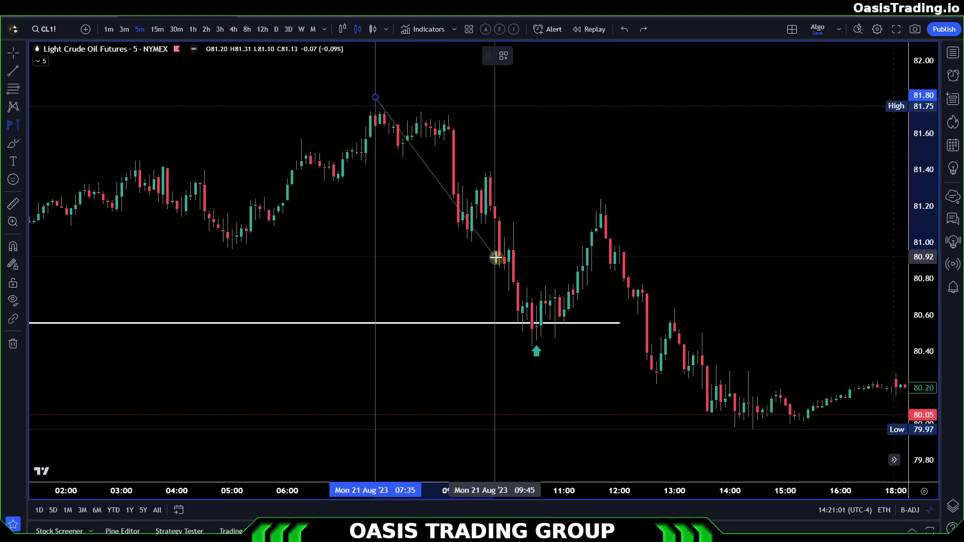
click(540, 324)
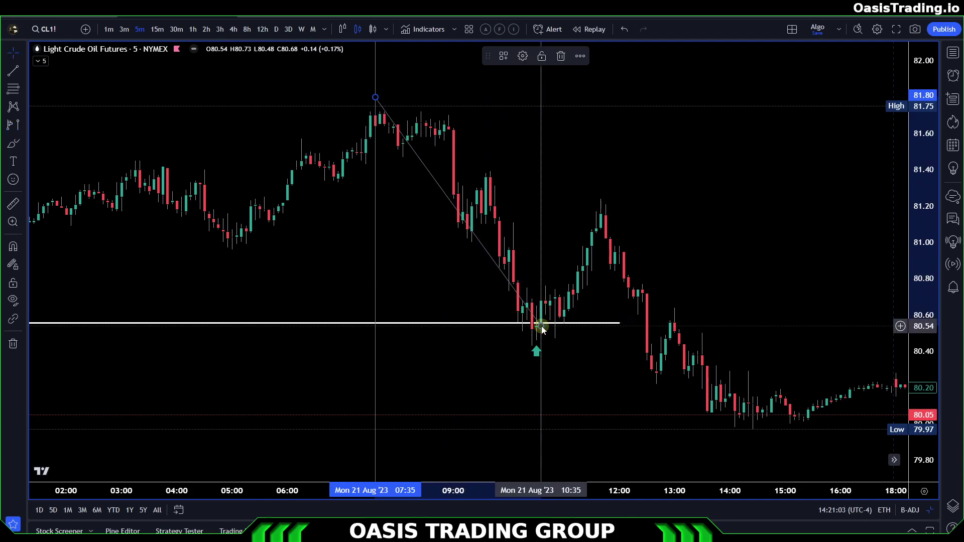
- Brush an arrow down the decline and circle the volume profile's lower, yellow and upper lines, and undo the annotations
click(28, 147)
click(30, 149)
drag(375, 108, 516, 355)
mouse_move(522, 254)
mouse_down()
mouse_move(531, 276)
mouse_move(532, 257)
mouse_up()
mouse_move(528, 119)
mouse_down()
mouse_move(543, 124)
mouse_move(536, 101)
mouse_move(551, 103)
mouse_up()
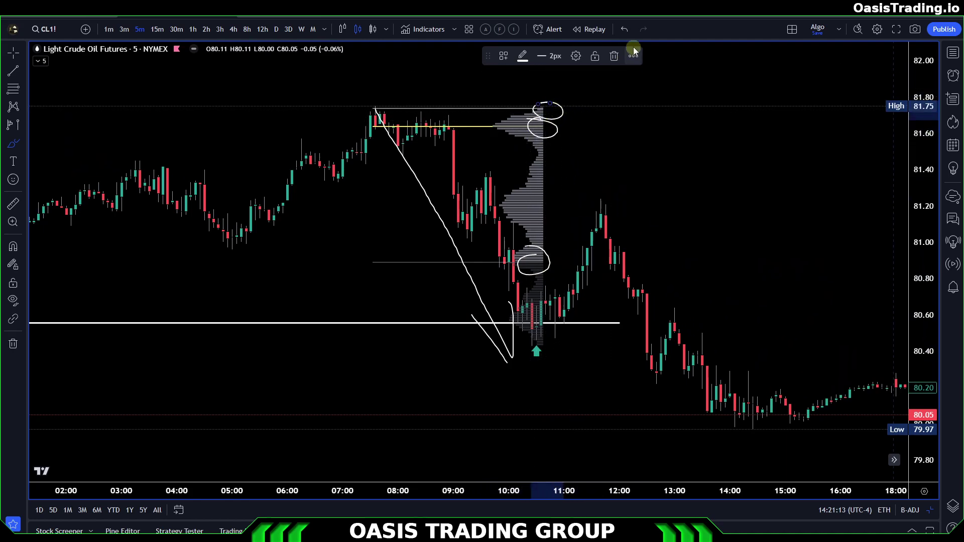
click(623, 29)
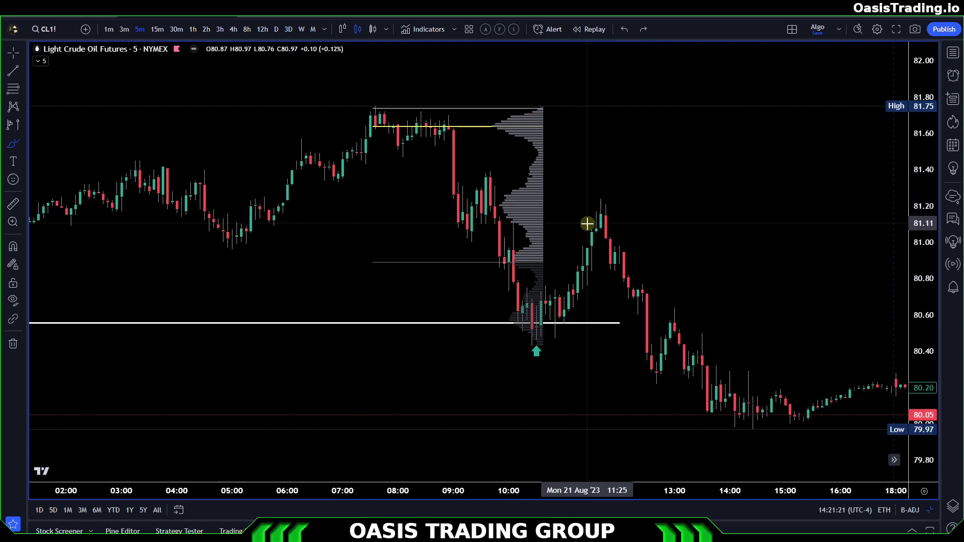
- Circle the profile's middle volume bulge near 81.20 and the rebound high at the same level, and undo both
mouse_move(515, 187)
mouse_down()
mouse_move(534, 189)
mouse_move(521, 226)
mouse_move(506, 196)
mouse_up()
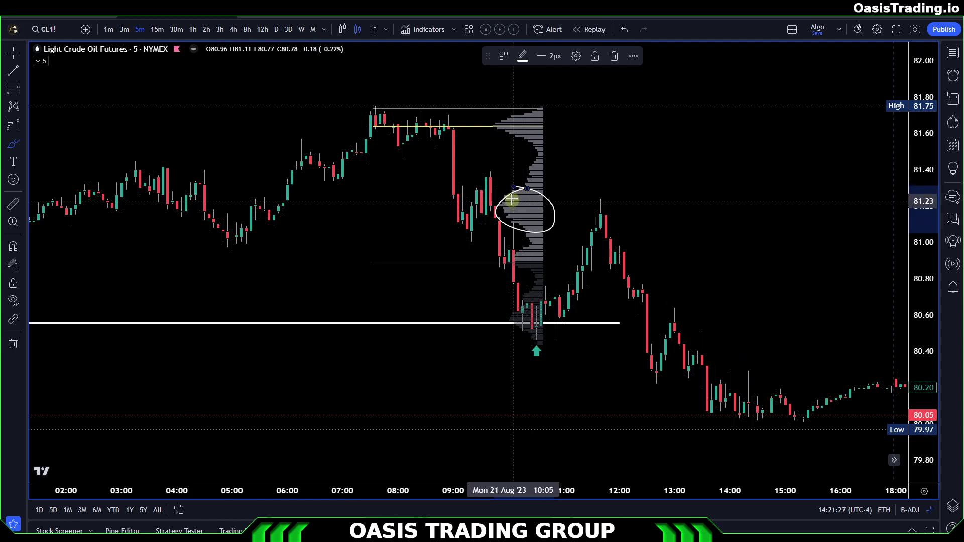
mouse_move(588, 199)
mouse_down()
mouse_move(615, 221)
mouse_move(605, 207)
mouse_move(601, 215)
mouse_up()
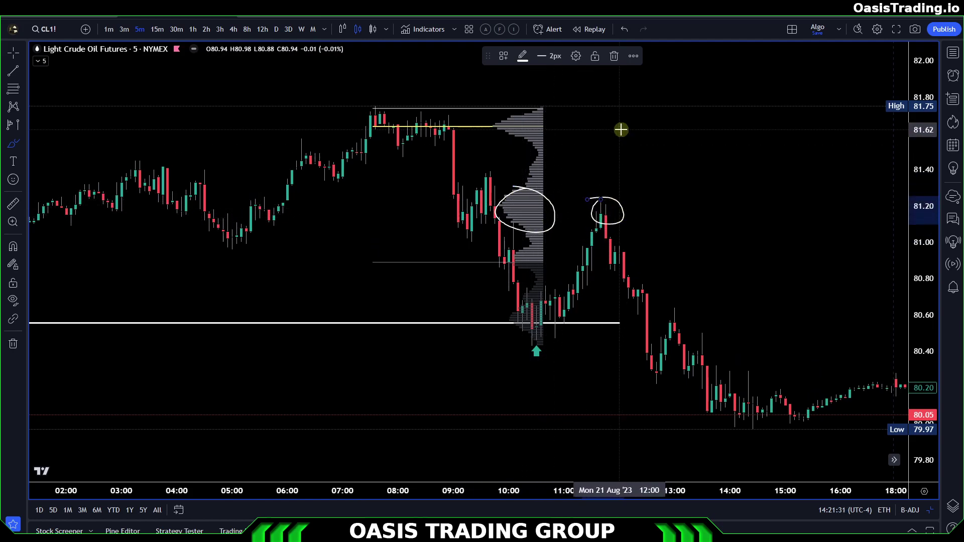
click(624, 29)
click(624, 29)
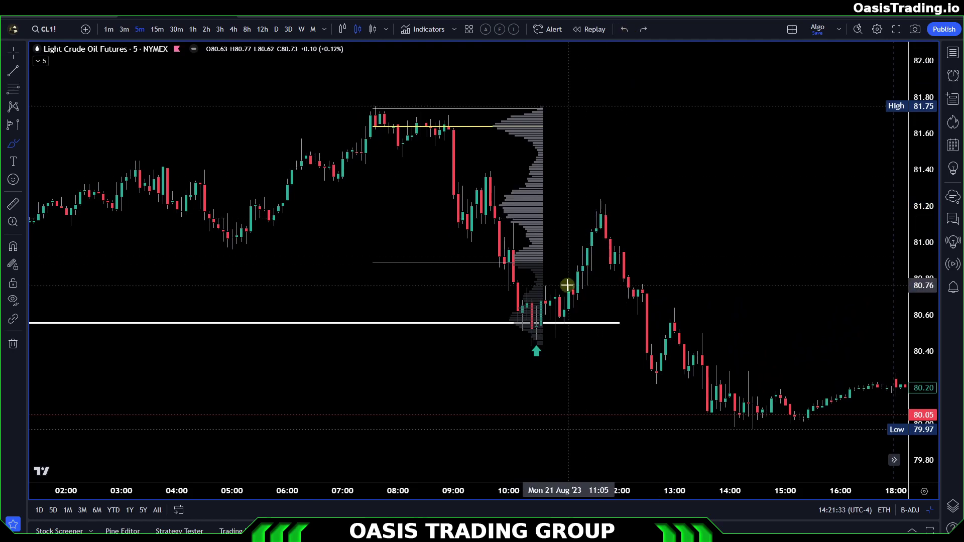
- Circle the volume profile's lower line, its middle bulge near 81.20, the yellow line and the upper line
drag(530, 267, 533, 268)
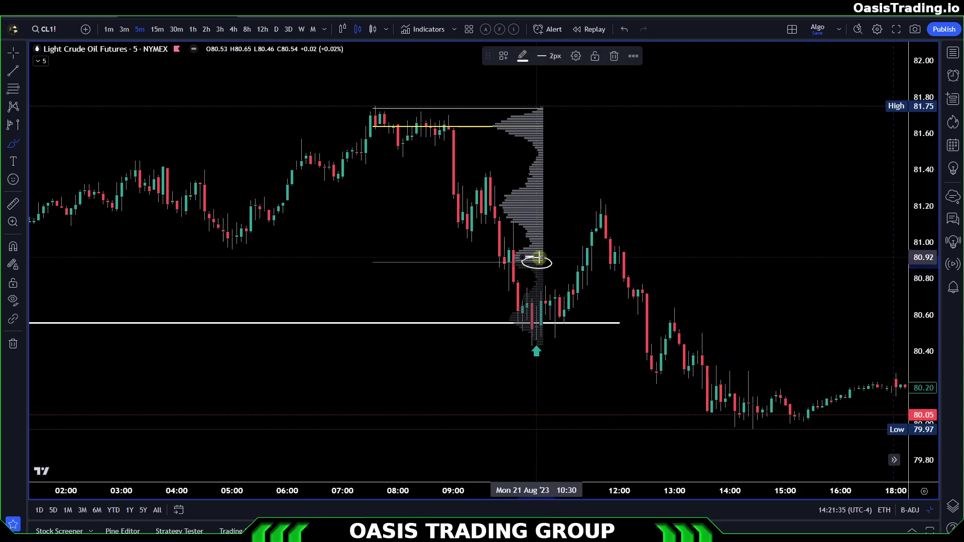
drag(503, 196, 524, 225)
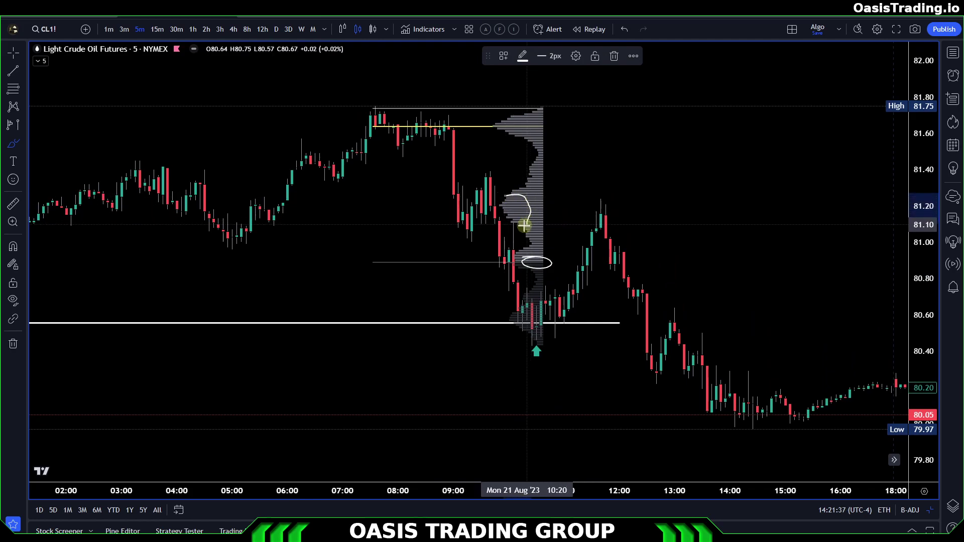
mouse_move(545, 120)
mouse_down()
mouse_move(550, 136)
mouse_move(535, 111)
mouse_up()
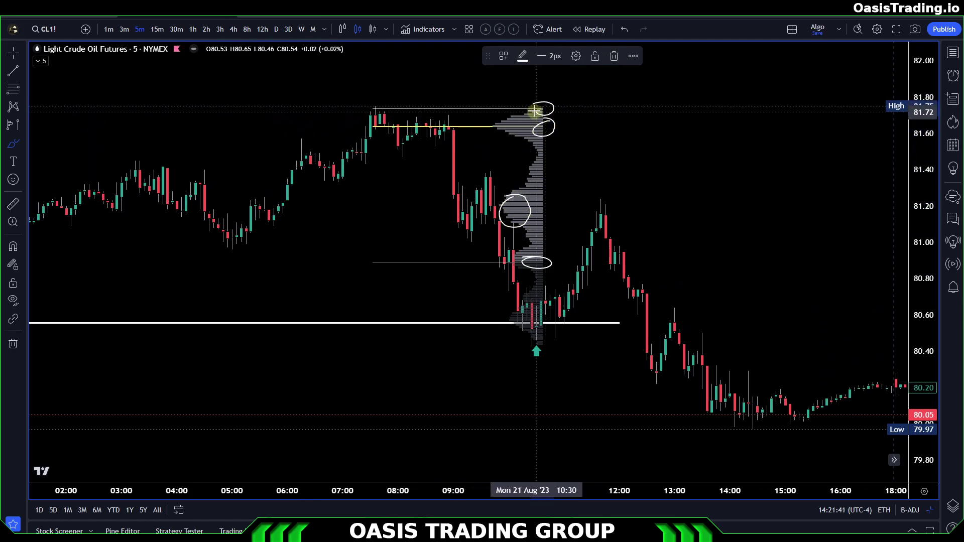
- Undo the circles around the volume profile levels and remove the volume profile from the decline
click(624, 30)
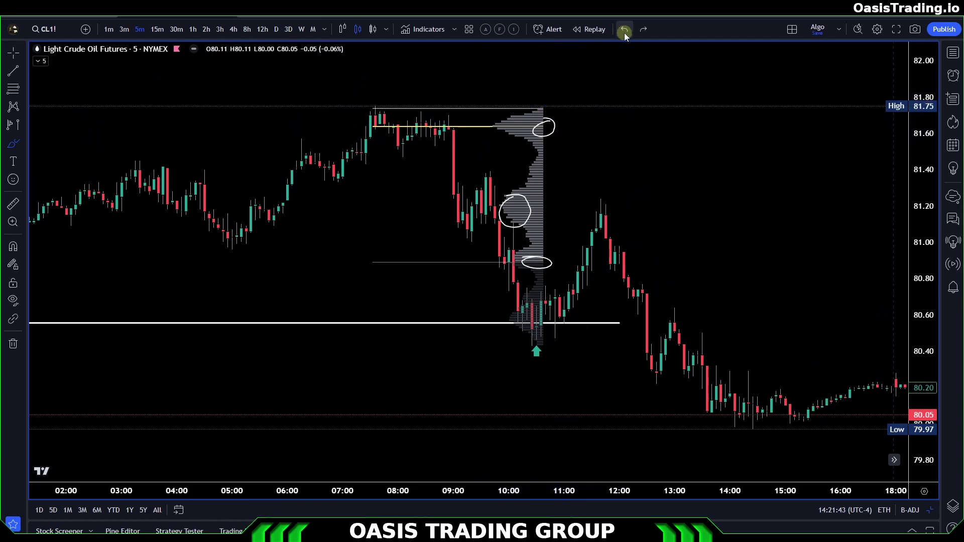
click(624, 29)
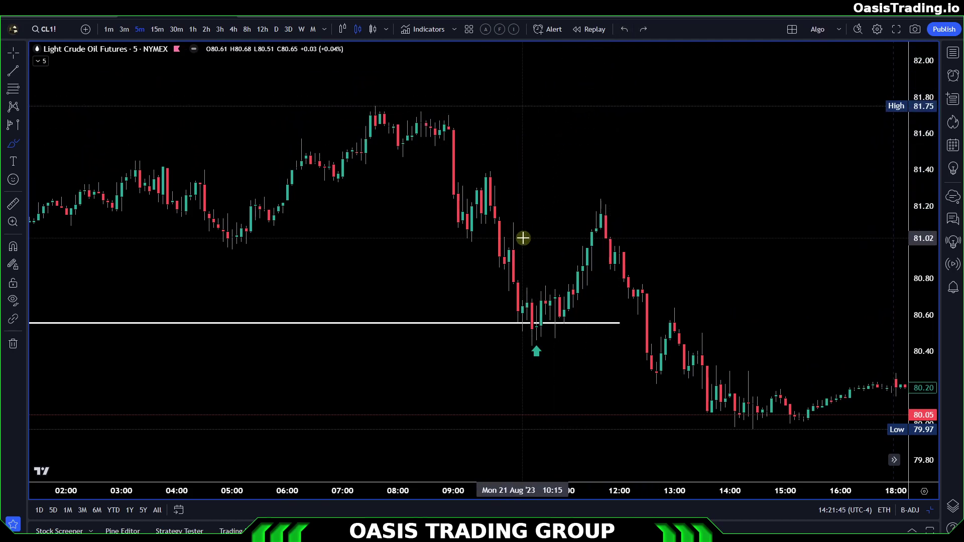
- Brush lines above and below the two pauses of the 21 August decline, near 81.70 and 81.20, and undo all four
drag(444, 239, 504, 244)
drag(467, 171, 508, 171)
drag(368, 149, 467, 152)
drag(352, 106, 485, 119)
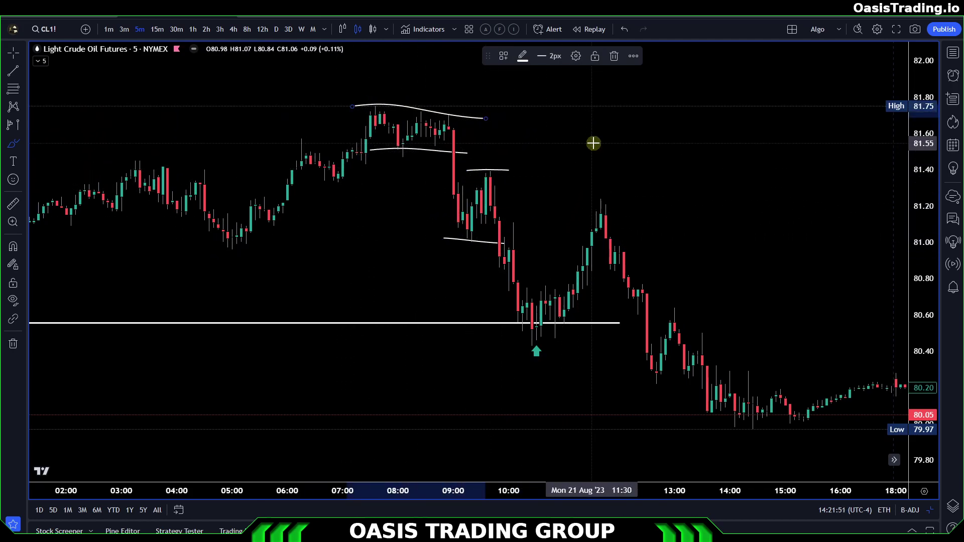
click(628, 34)
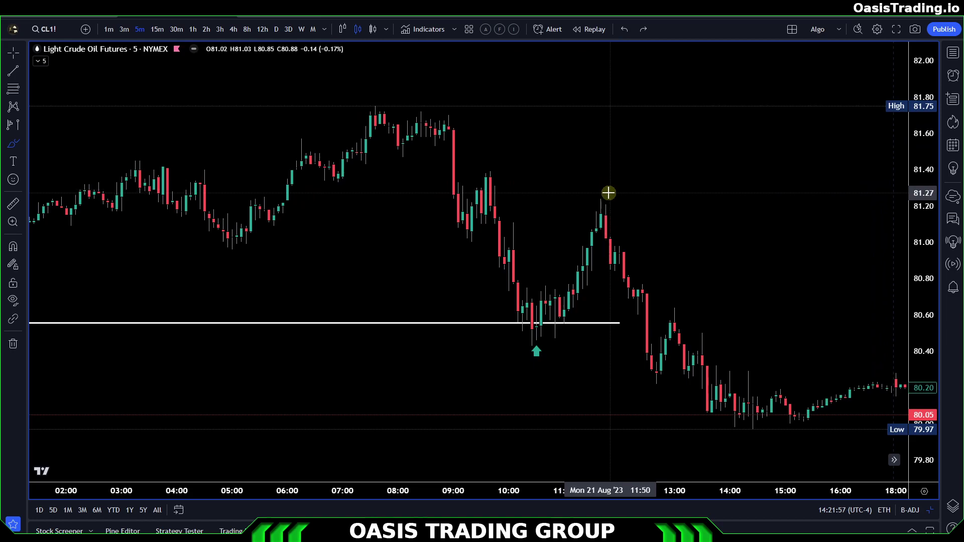
- Return to the cross cursor, switch the chart to the 15-minute interval, and reset it to show the 21 August sweep
click(18, 60)
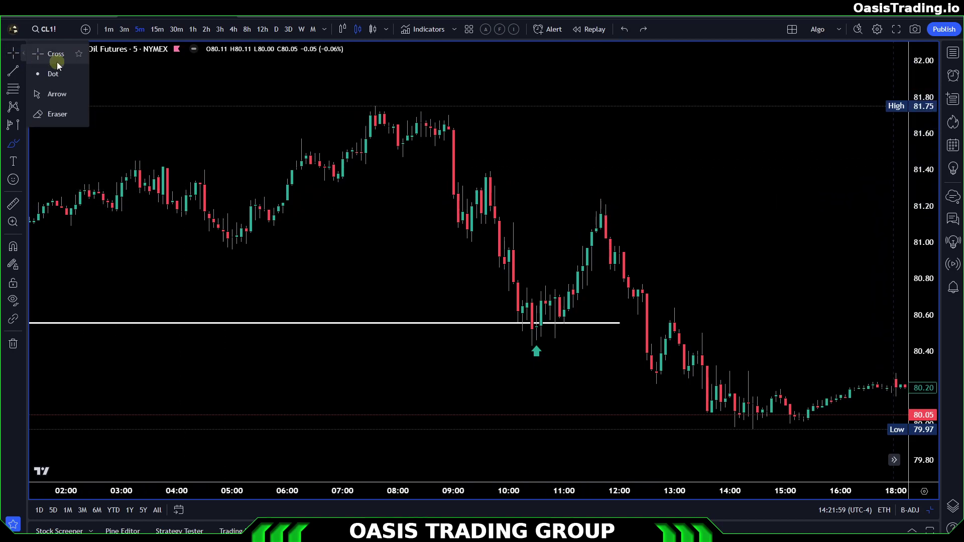
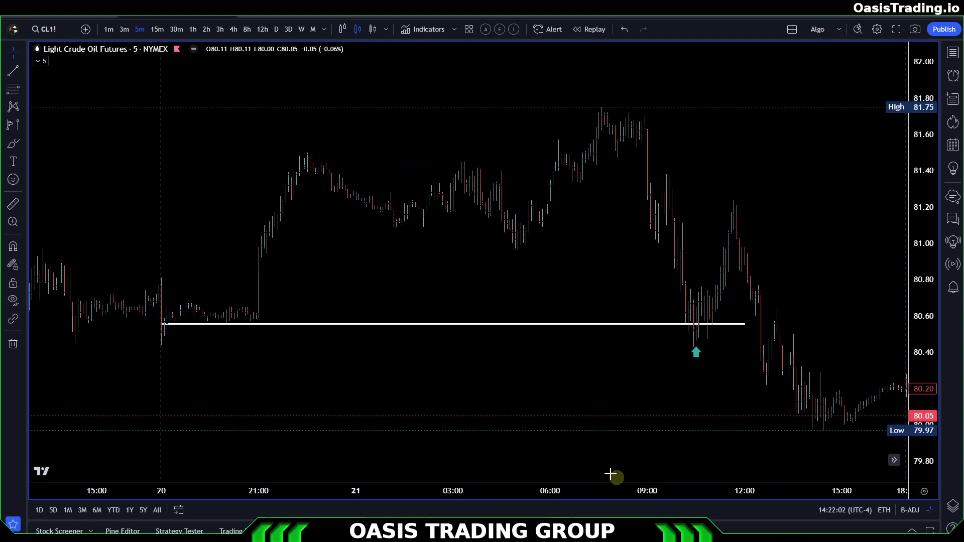
drag(709, 383, 685, 389)
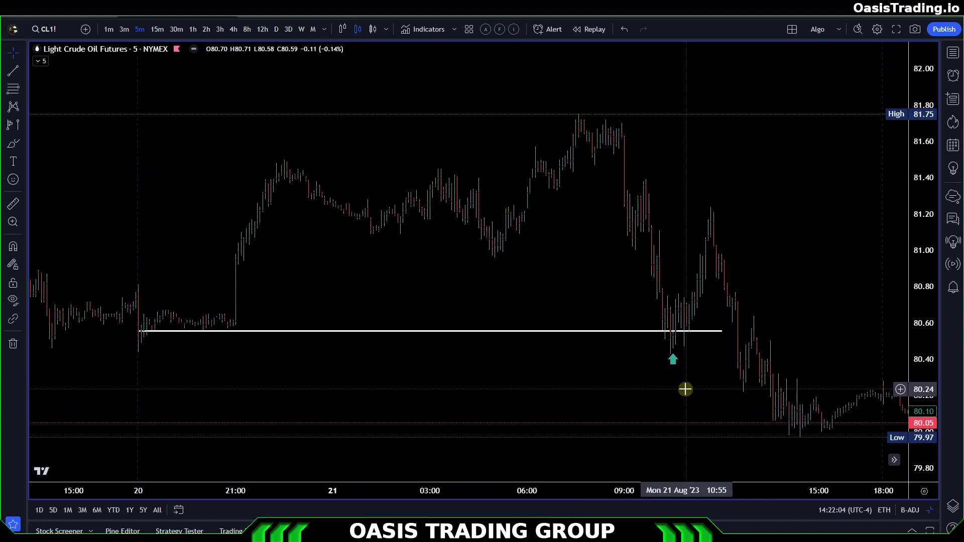
drag(705, 489, 689, 492)
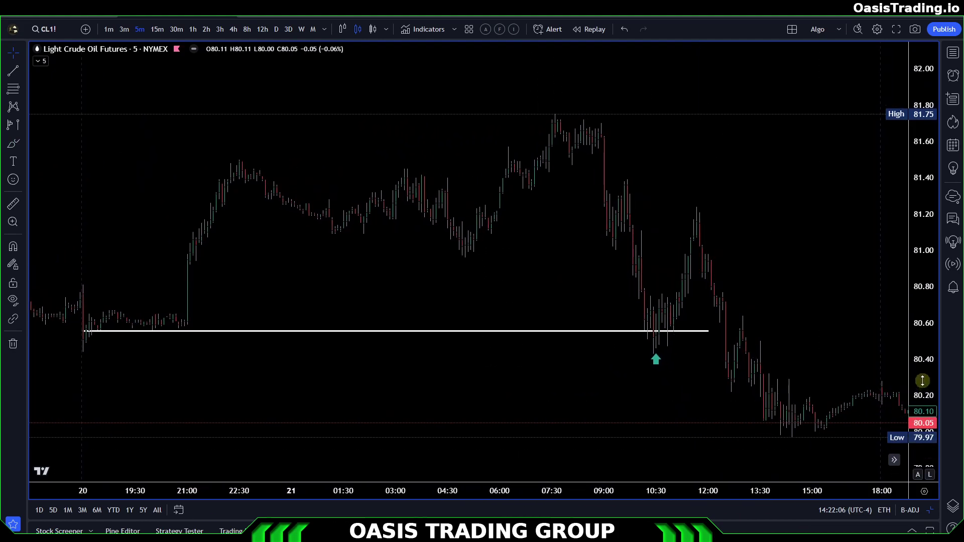
drag(922, 384, 921, 335)
click(157, 29)
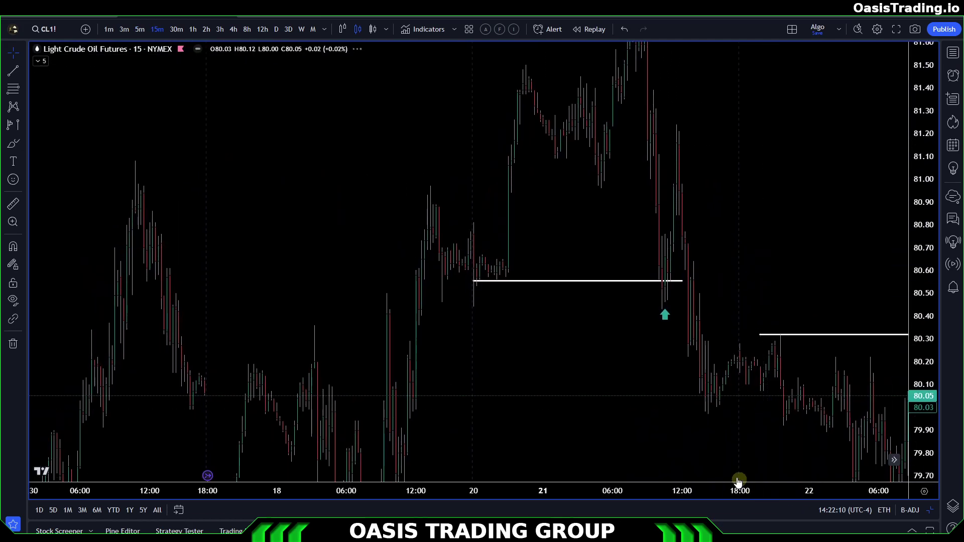
right_click(636, 366)
click(678, 246)
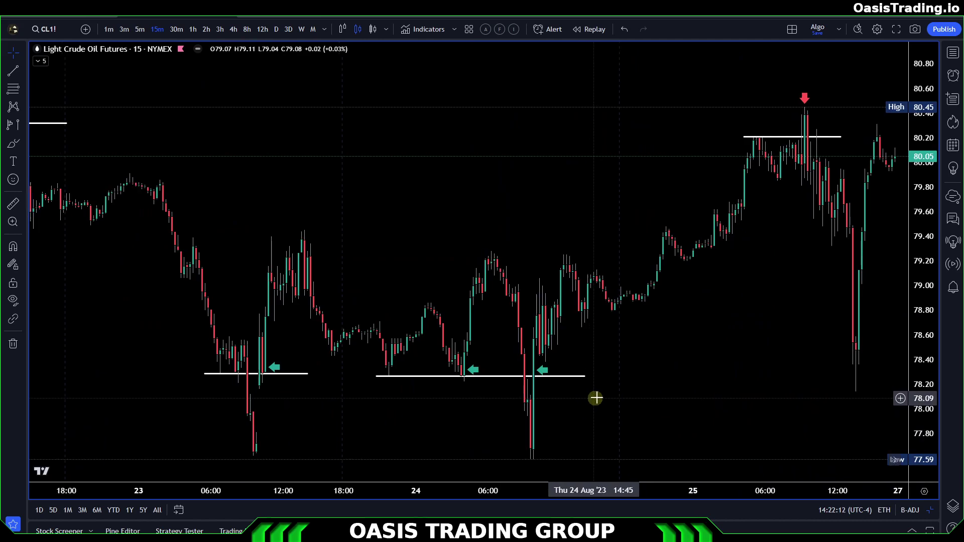
drag(245, 322, 822, 389)
scroll(804, 387, up, 5)
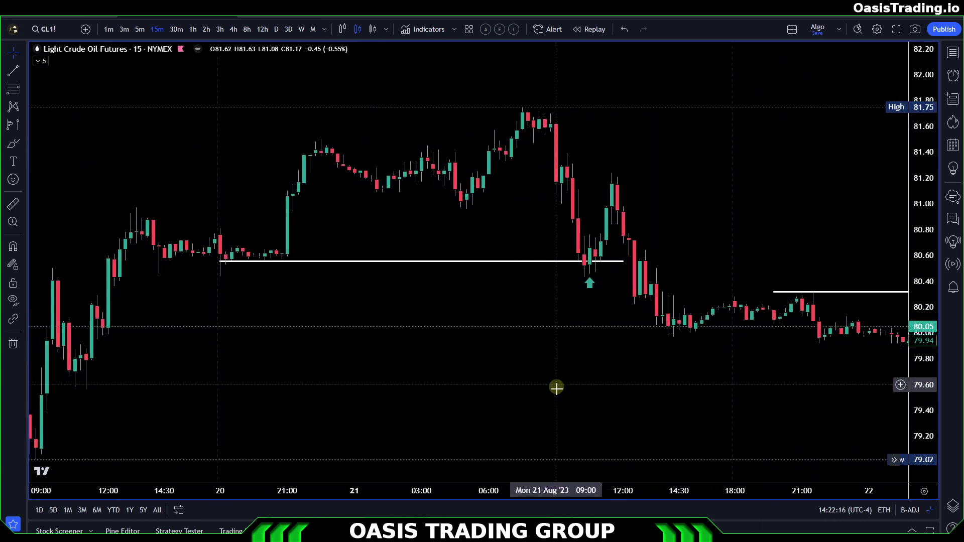
- Brush a loop and a box around the sideways candles at the start of the white line, undoing each one
click(16, 141)
click(50, 146)
mouse_move(222, 234)
mouse_down()
mouse_move(317, 250)
mouse_move(246, 271)
mouse_move(218, 236)
mouse_up()
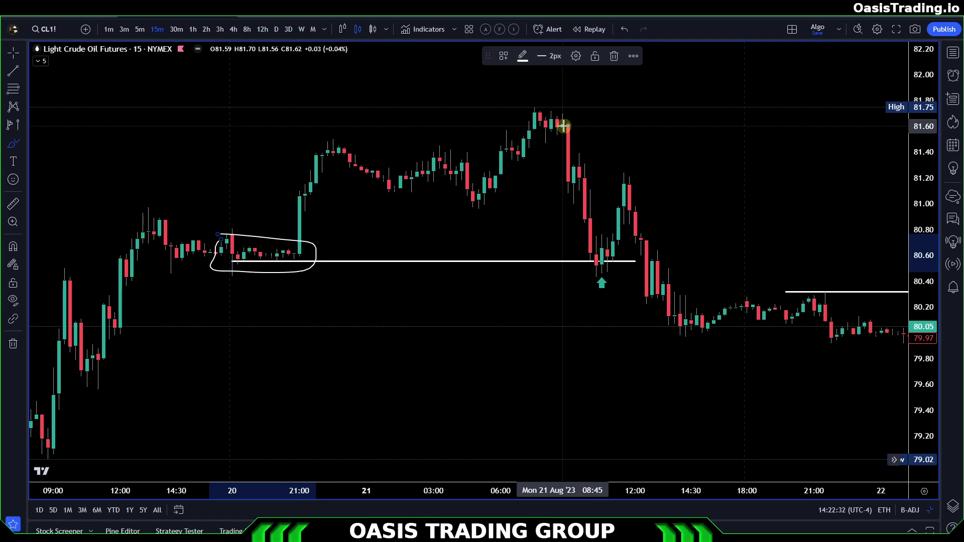
click(627, 32)
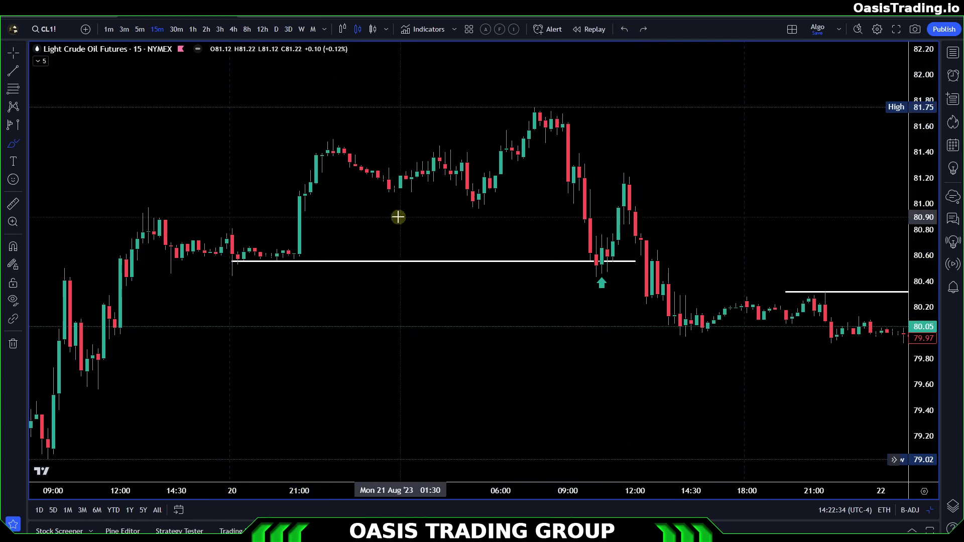
mouse_move(223, 225)
mouse_down()
mouse_move(302, 225)
mouse_move(298, 277)
mouse_move(221, 278)
mouse_up()
drag(222, 228, 222, 227)
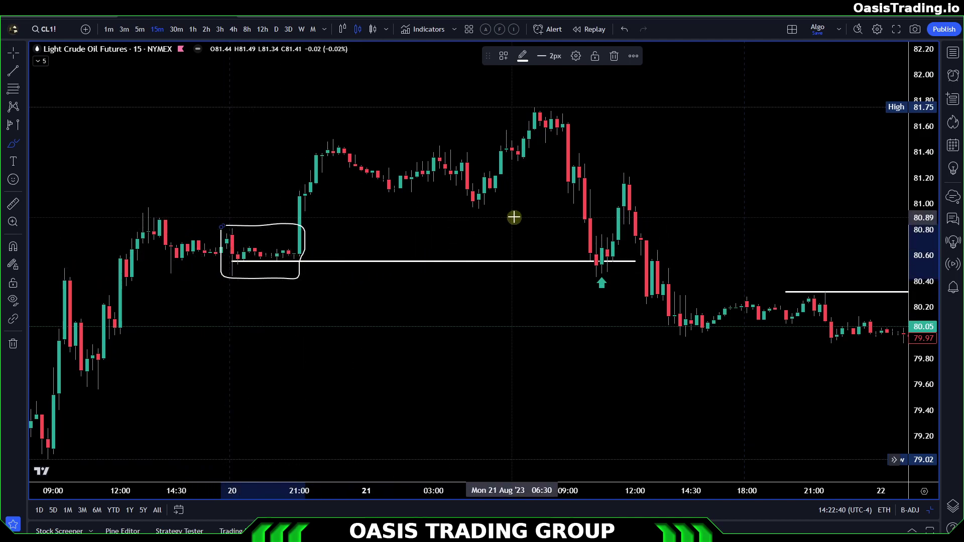
click(626, 32)
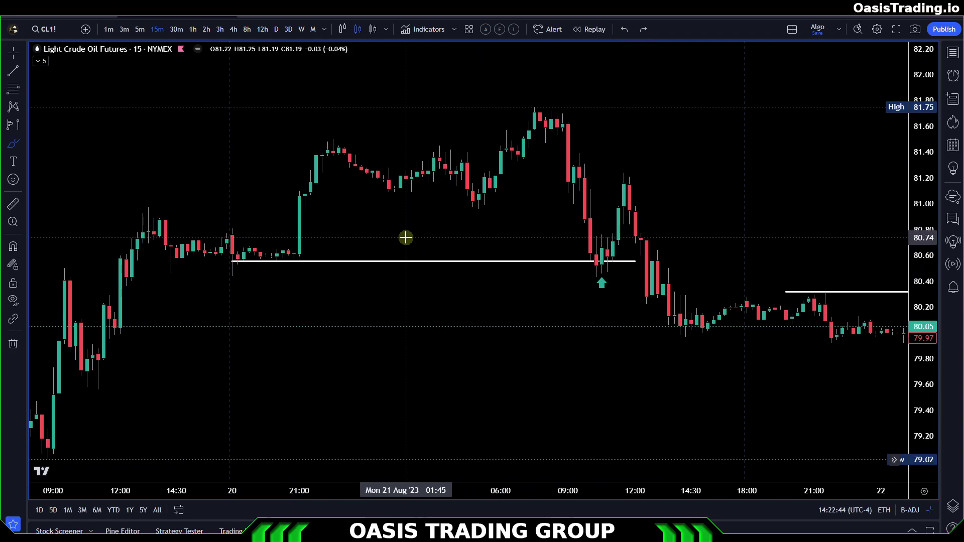
- Circle the lows starting the white line, brush arched arrows from them back down to the line, and undo all the strokes
mouse_move(222, 256)
mouse_down()
mouse_move(314, 259)
mouse_move(269, 274)
mouse_move(222, 257)
mouse_up()
mouse_move(299, 246)
mouse_down()
mouse_move(379, 146)
mouse_move(490, 110)
mouse_move(553, 176)
mouse_move(588, 259)
mouse_move(562, 251)
mouse_up()
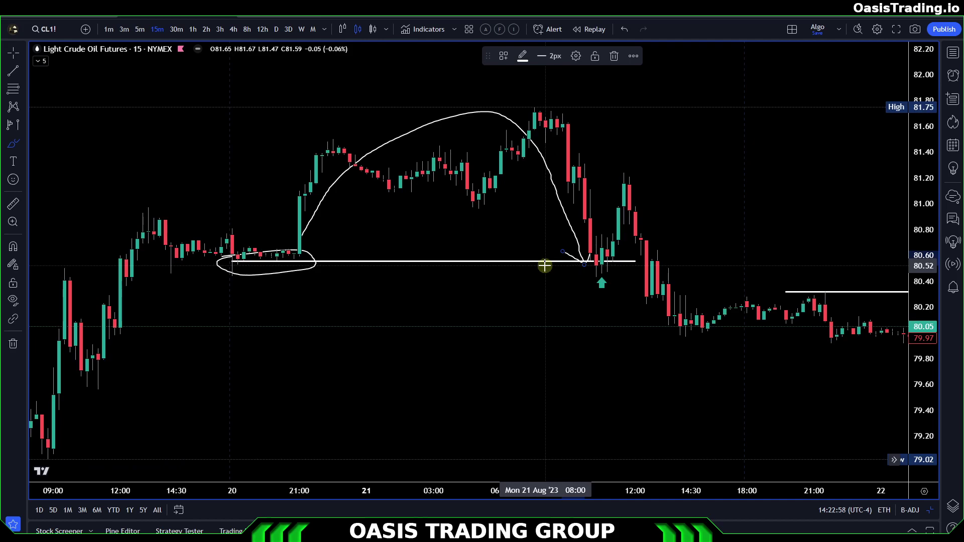
mouse_move(293, 256)
mouse_down()
mouse_move(323, 210)
mouse_move(393, 182)
mouse_move(431, 254)
mouse_move(444, 248)
mouse_move(412, 249)
mouse_up()
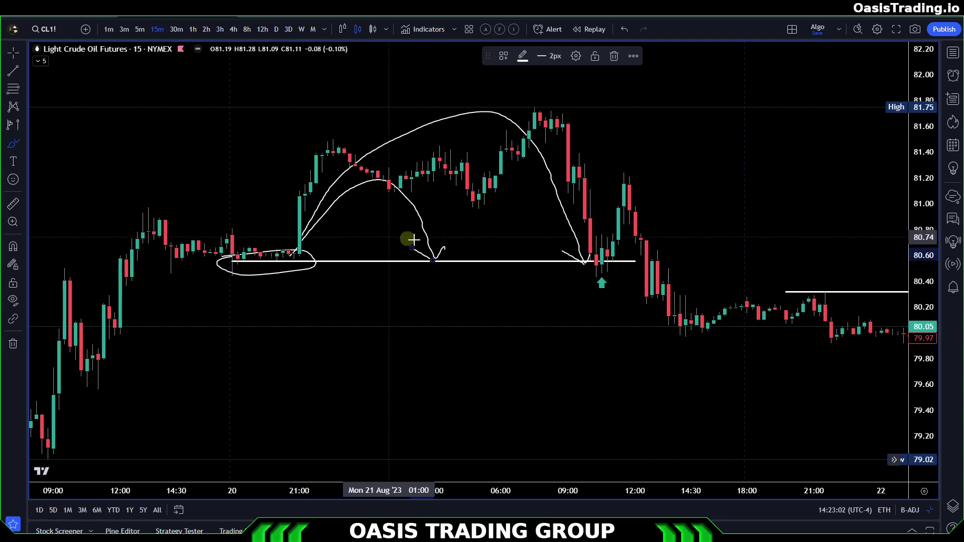
click(628, 30)
click(627, 30)
click(628, 30)
click(627, 31)
click(628, 30)
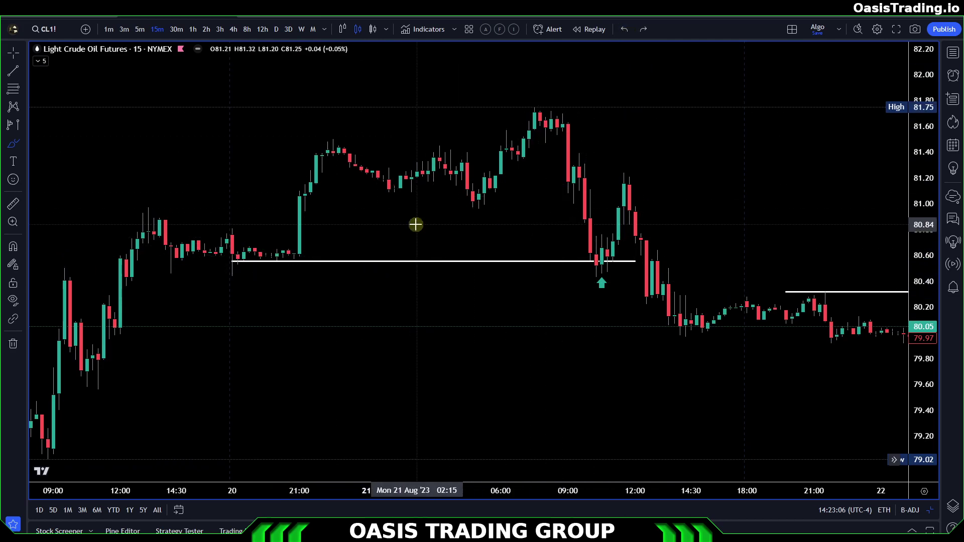
mouse_move(277, 260)
mouse_down()
mouse_move(383, 131)
mouse_move(497, 109)
mouse_move(575, 194)
mouse_move(596, 271)
mouse_up()
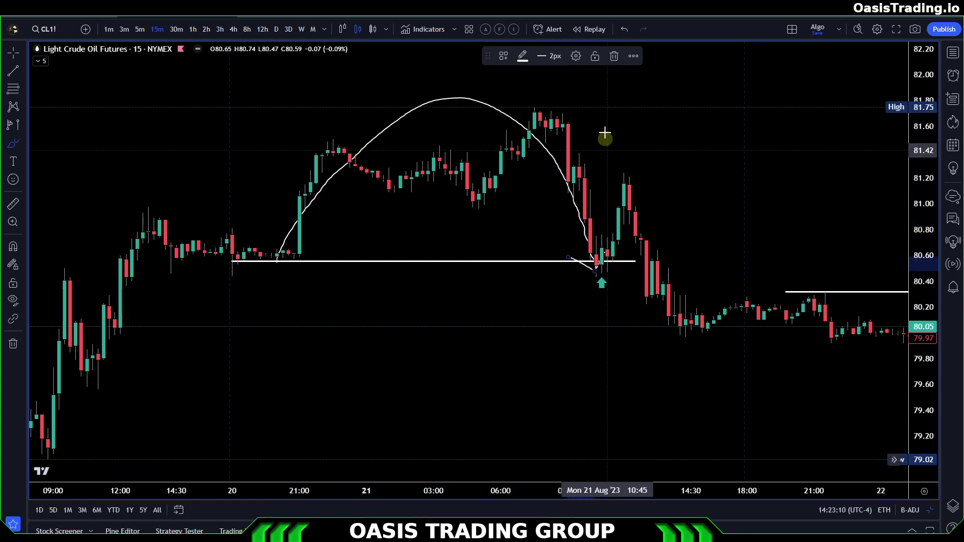
click(625, 29)
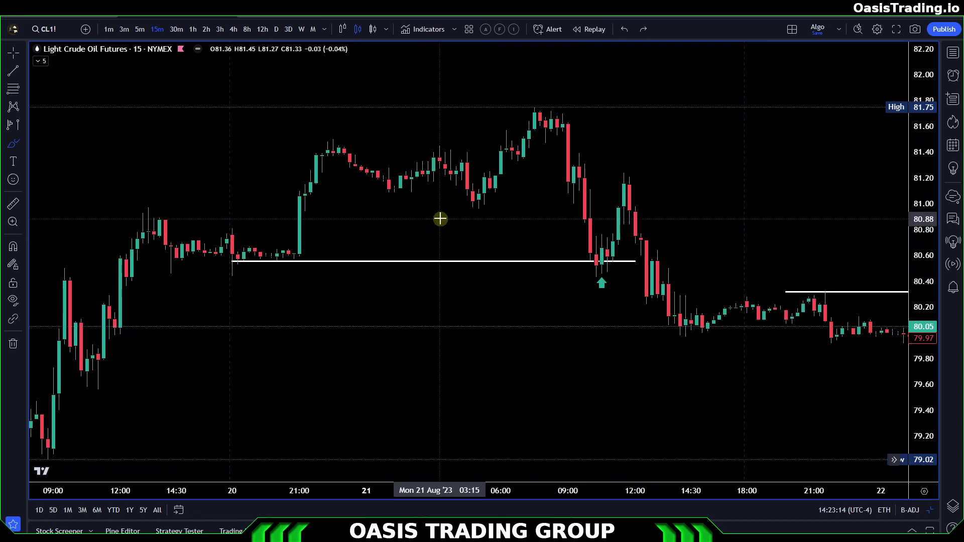
- Brush a stroke dropping through the white line and an arrow rising back above it, and undo the sketch
drag(440, 219, 439, 230)
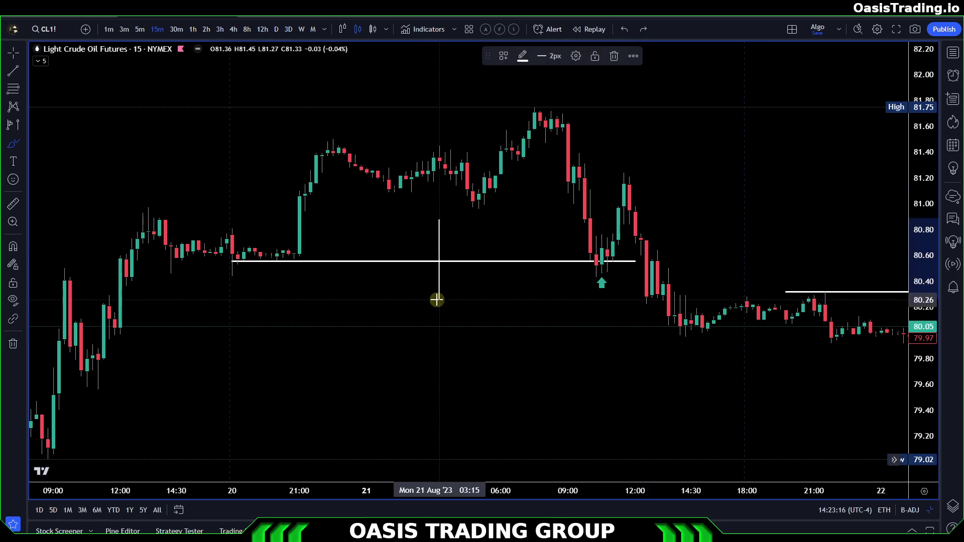
mouse_move(437, 299)
mouse_down()
mouse_move(465, 224)
mouse_move(473, 257)
mouse_up()
drag(467, 224, 446, 243)
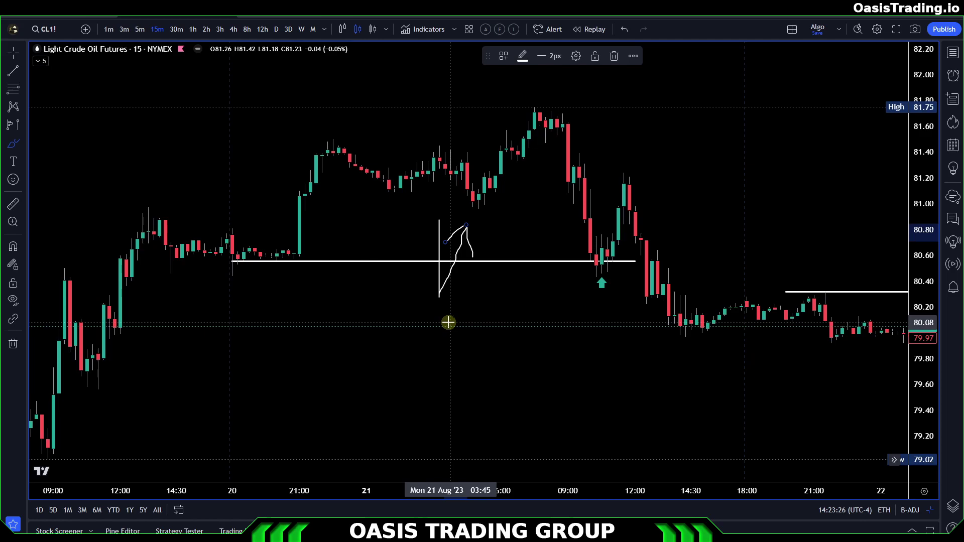
click(627, 31)
click(627, 32)
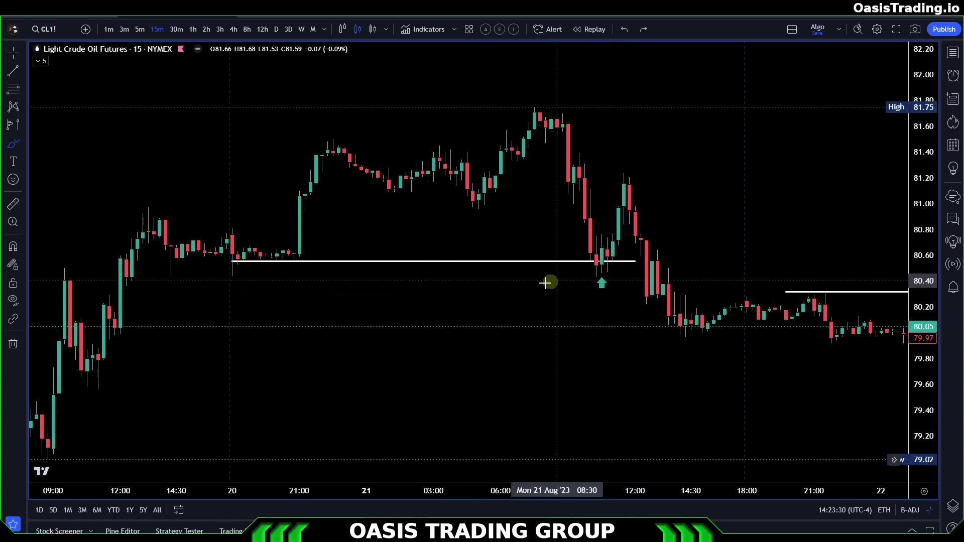
- Brush a rising path through the white line with circles at the crossing and its top, add an upward arrow, and undo everything
mouse_move(402, 308)
mouse_down()
mouse_move(428, 226)
mouse_move(412, 262)
mouse_move(427, 270)
mouse_move(418, 254)
mouse_move(437, 239)
mouse_move(427, 228)
mouse_move(439, 224)
mouse_move(419, 223)
mouse_up()
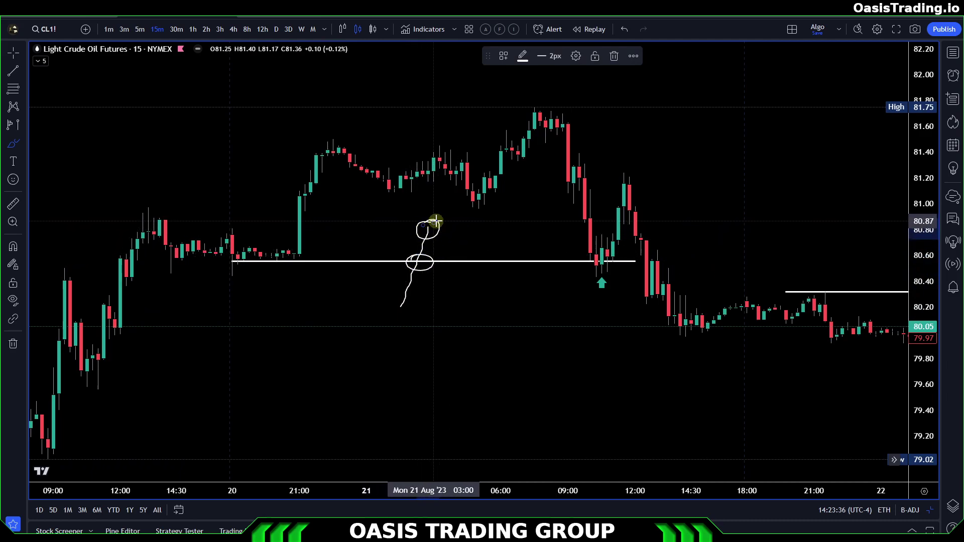
mouse_move(420, 262)
mouse_down()
mouse_move(469, 196)
mouse_move(477, 213)
mouse_up()
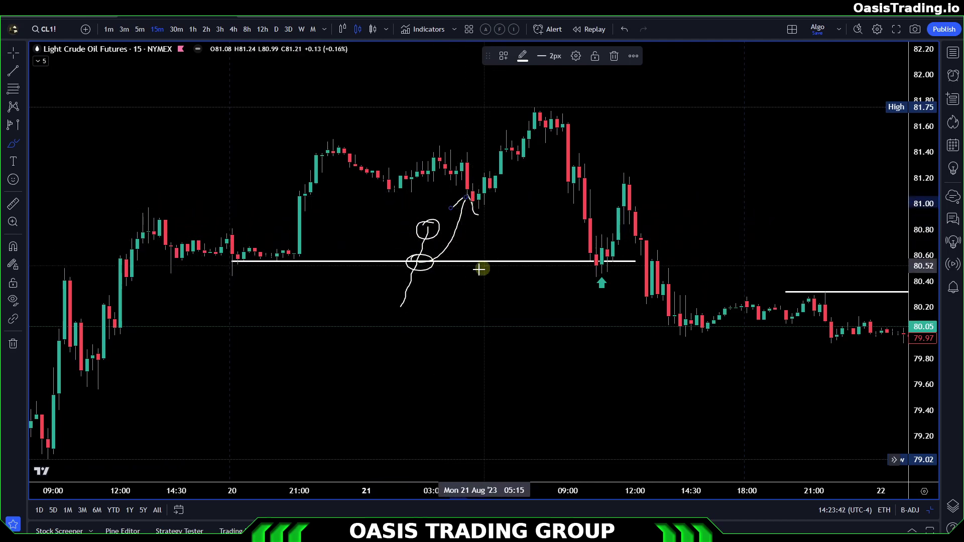
click(625, 30)
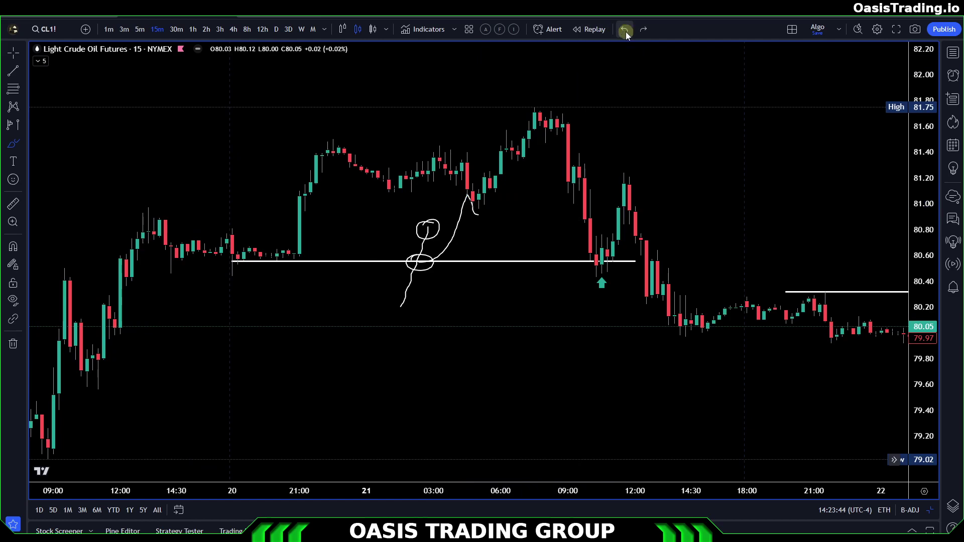
click(625, 30)
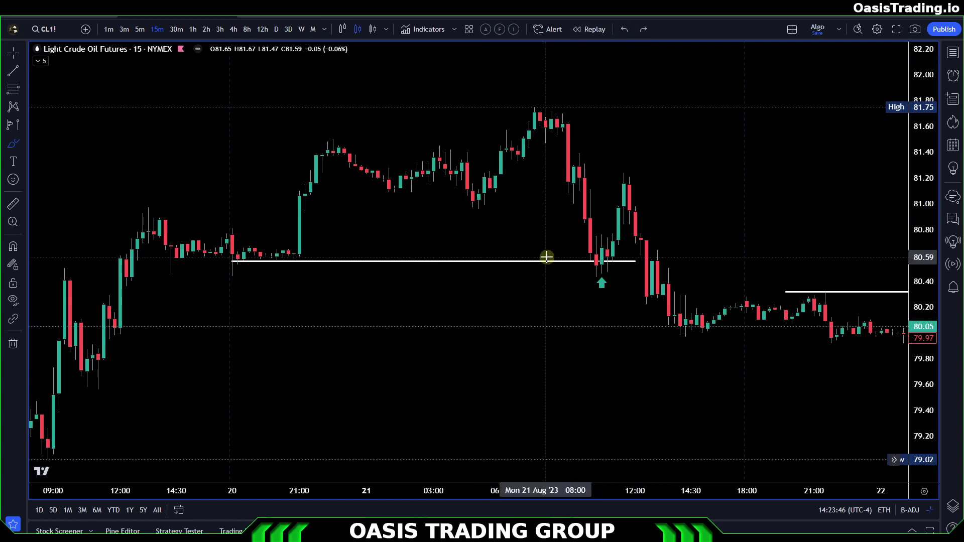
- Brush short marks below the green arrow and at three levels up the 21 August decline, undo them, and leave the Brush
mouse_move(581, 288)
mouse_down()
mouse_move(629, 292)
mouse_move(595, 288)
mouse_move(601, 282)
mouse_up()
drag(560, 217, 592, 216)
drag(558, 182, 596, 178)
drag(596, 124, 557, 127)
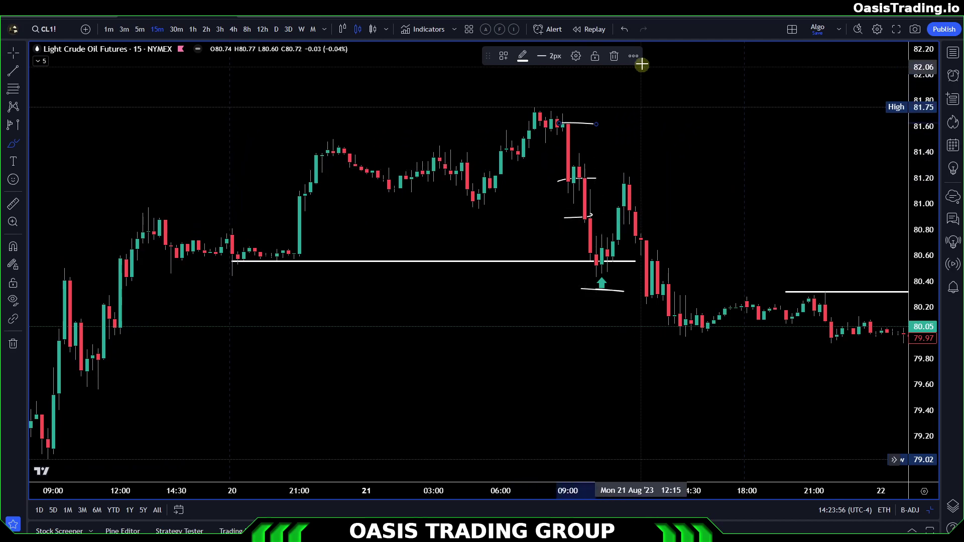
click(626, 31)
click(626, 30)
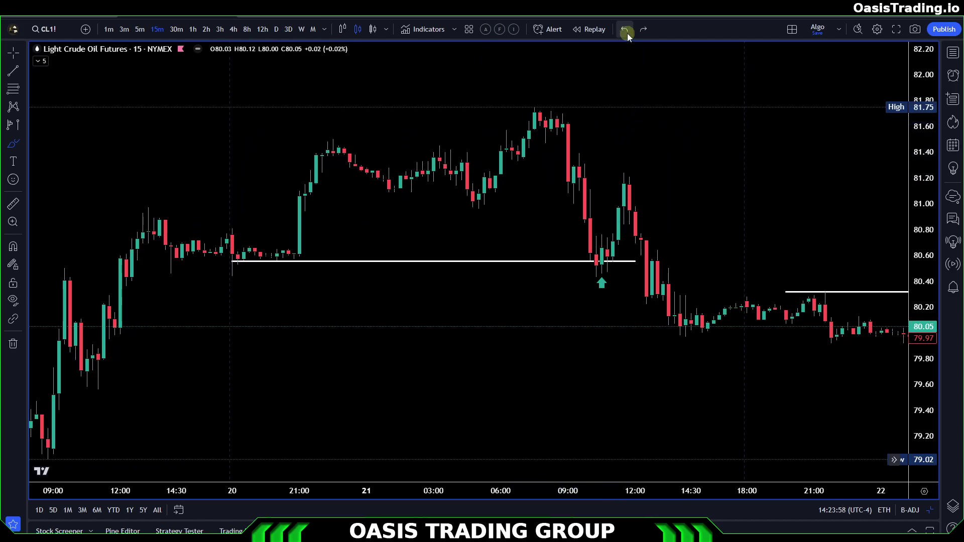
key(Escape)
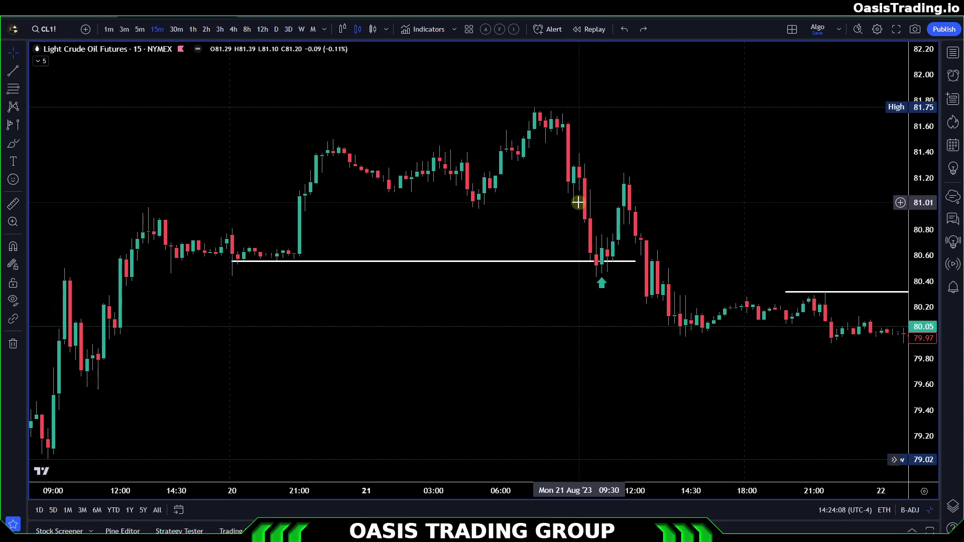
- Reset the chart view and examine the 22 August sweep above the white line, marked by the red arrow
right_click(794, 164)
click(824, 177)
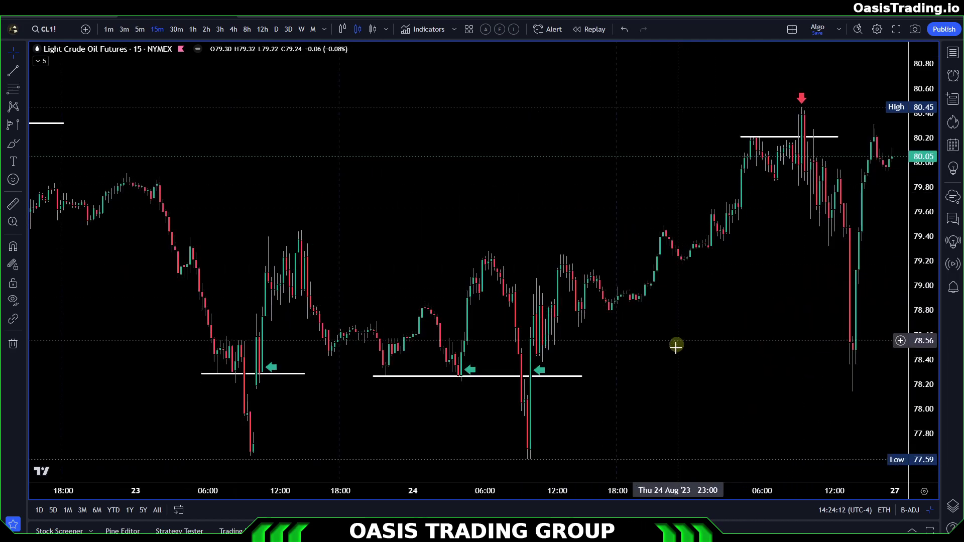
scroll(439, 269, left, 15)
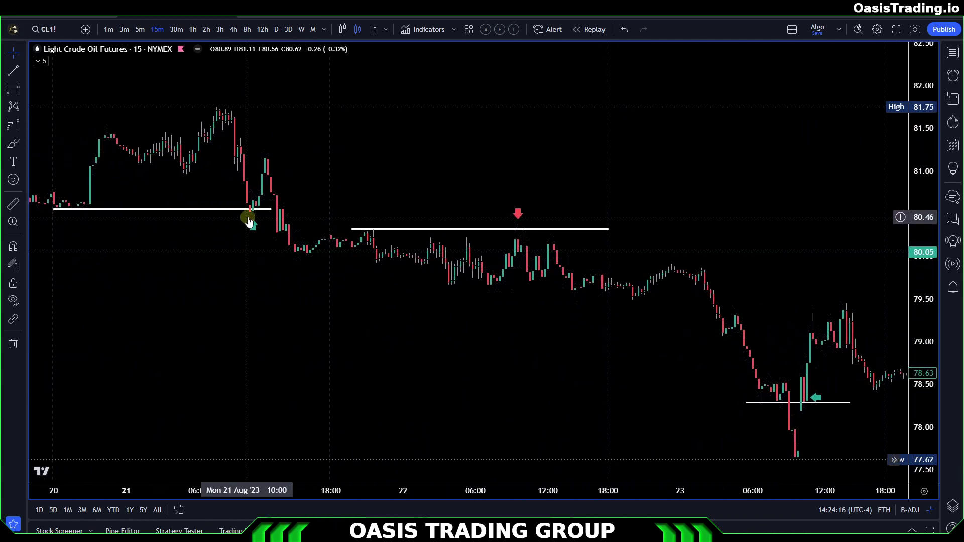
drag(504, 323, 658, 340)
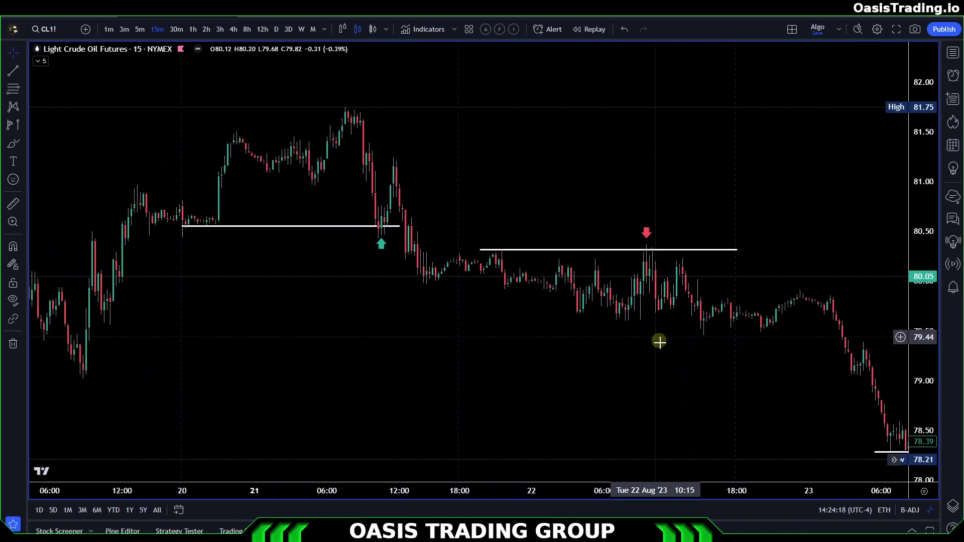
scroll(661, 473, up, 3)
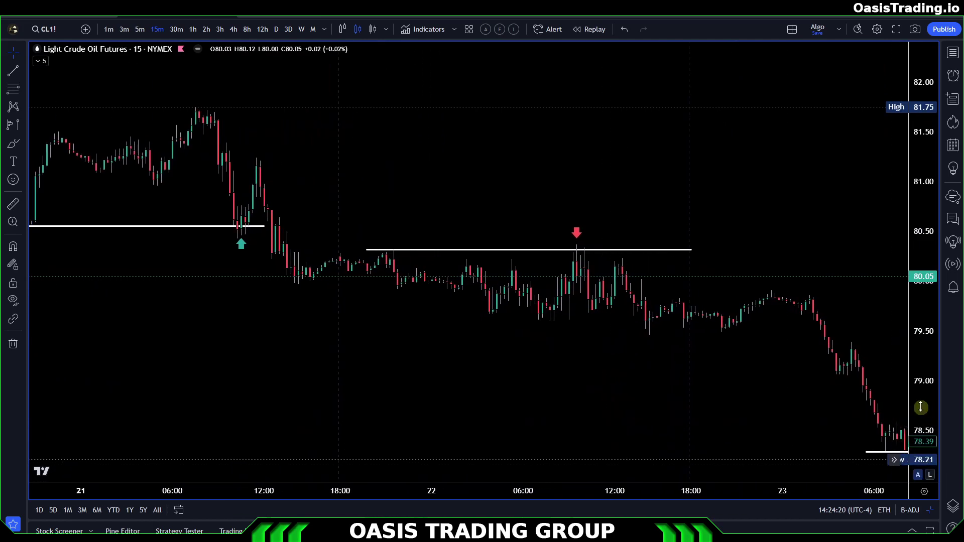
drag(914, 301, 914, 259)
drag(634, 417, 617, 370)
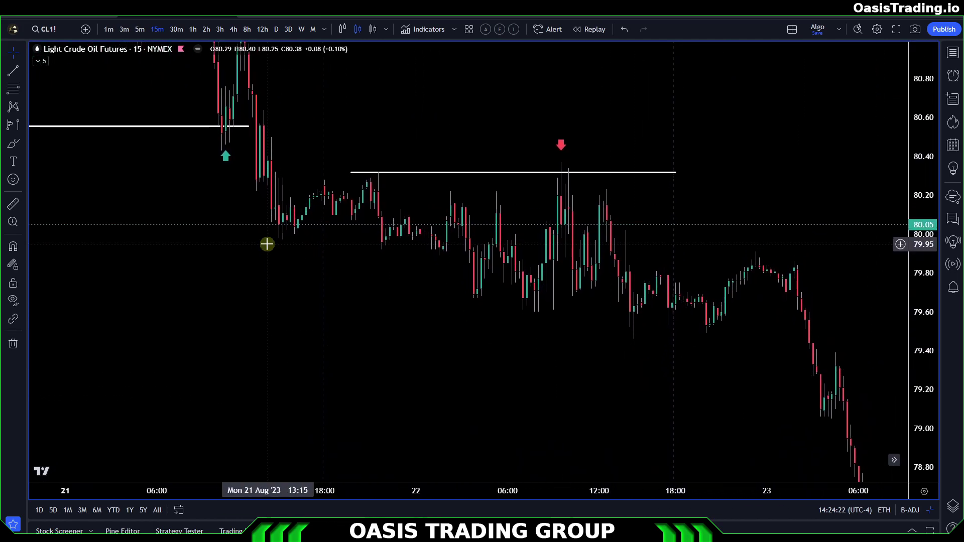
- Brush a box and two circles around the 21 August evening consolidation at the start of the white line, and undo them
click(12, 143)
click(61, 150)
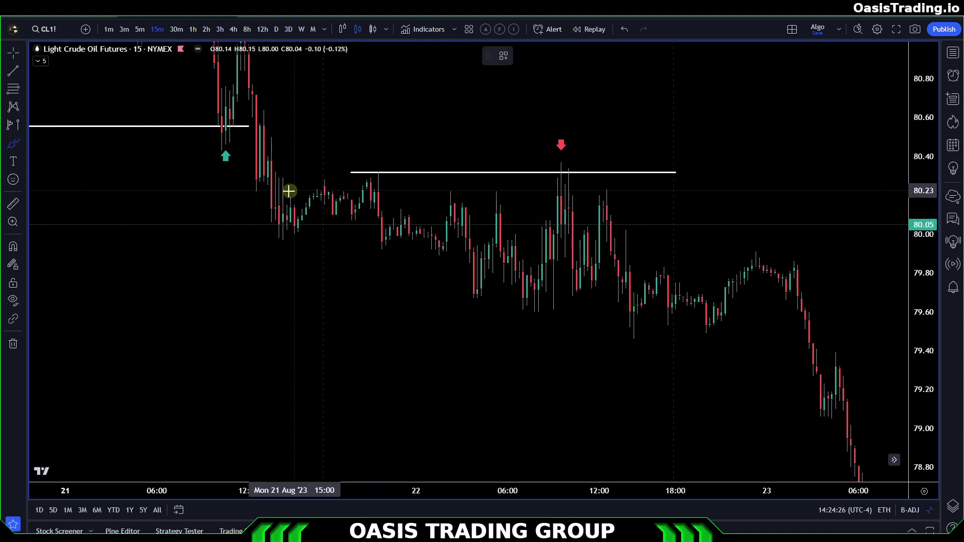
mouse_move(283, 178)
mouse_down()
mouse_move(370, 179)
mouse_move(400, 204)
mouse_move(393, 224)
mouse_move(316, 225)
mouse_up()
mouse_move(301, 185)
mouse_down()
mouse_move(308, 215)
mouse_move(329, 204)
mouse_move(326, 187)
mouse_up()
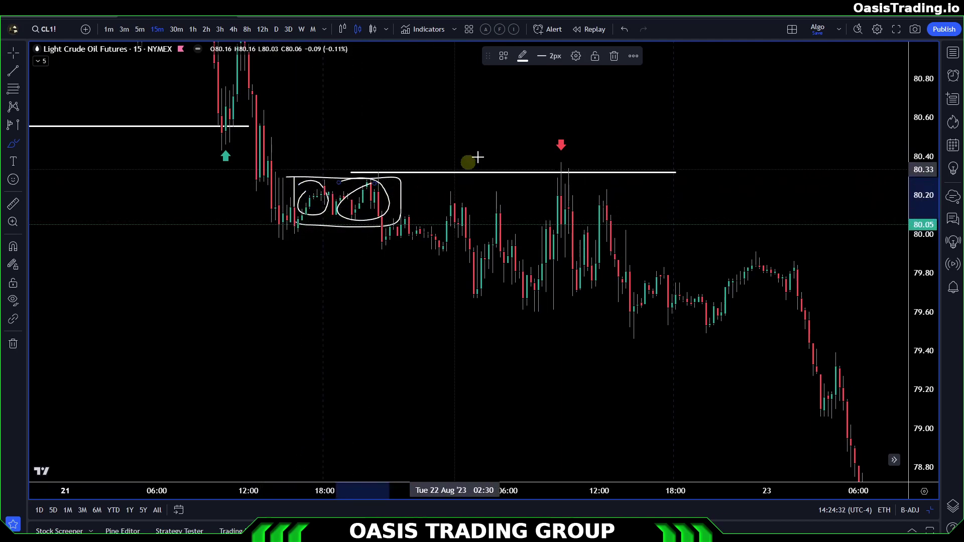
click(626, 29)
click(628, 29)
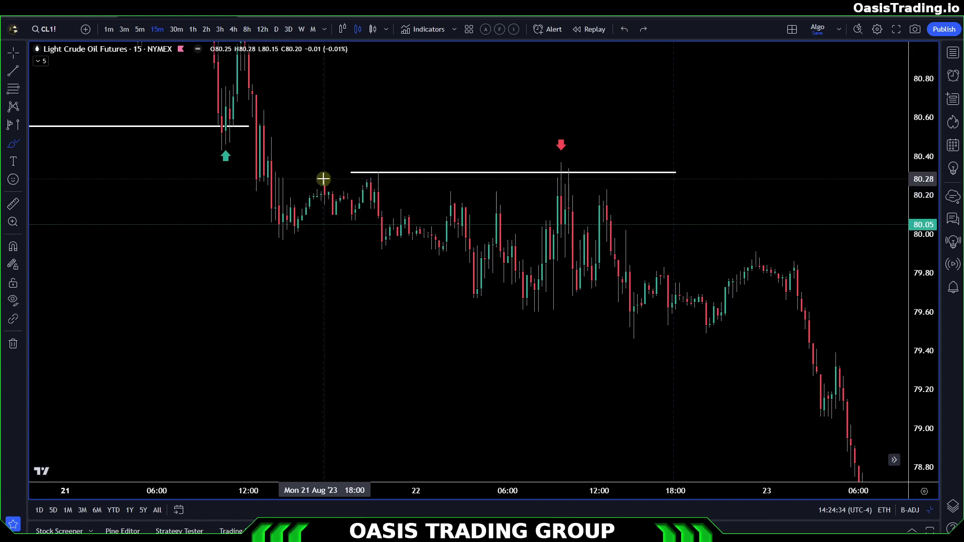
- Brush ovals above the highs where the white line starts and around the sweep below the red arrow, undoing each
mouse_move(311, 179)
mouse_down()
mouse_move(393, 181)
mouse_move(312, 163)
mouse_move(314, 180)
mouse_up()
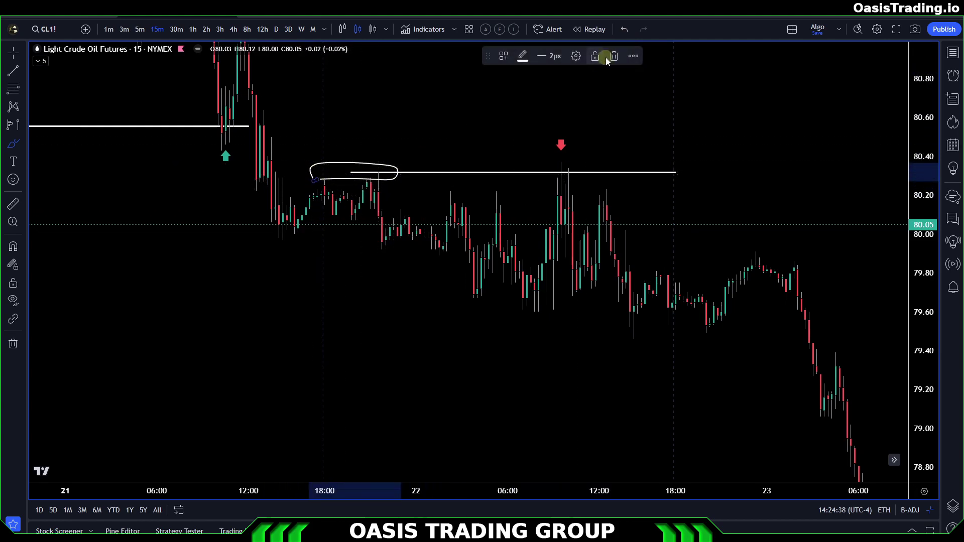
click(628, 31)
scroll(544, 184, up, 2)
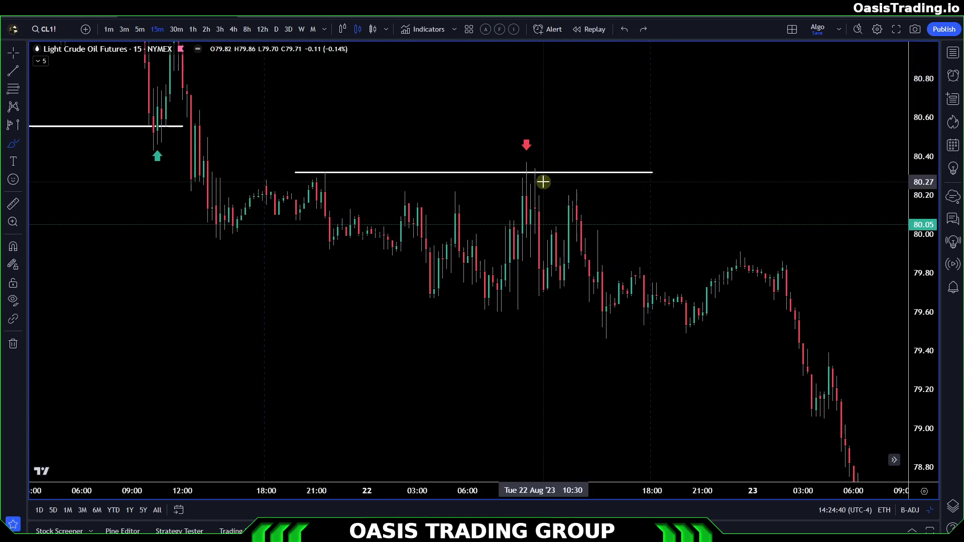
mouse_move(471, 162)
mouse_down()
mouse_move(511, 161)
mouse_move(472, 164)
mouse_up()
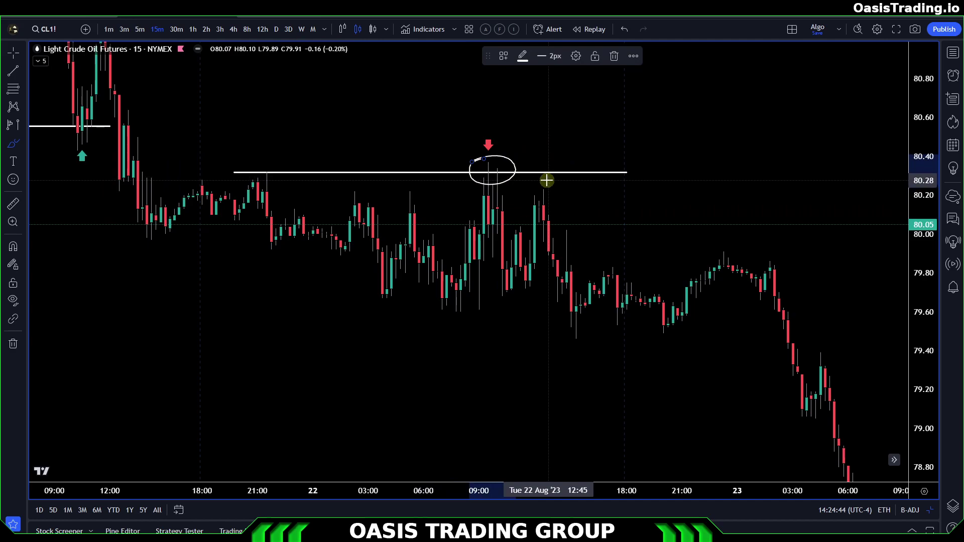
click(624, 29)
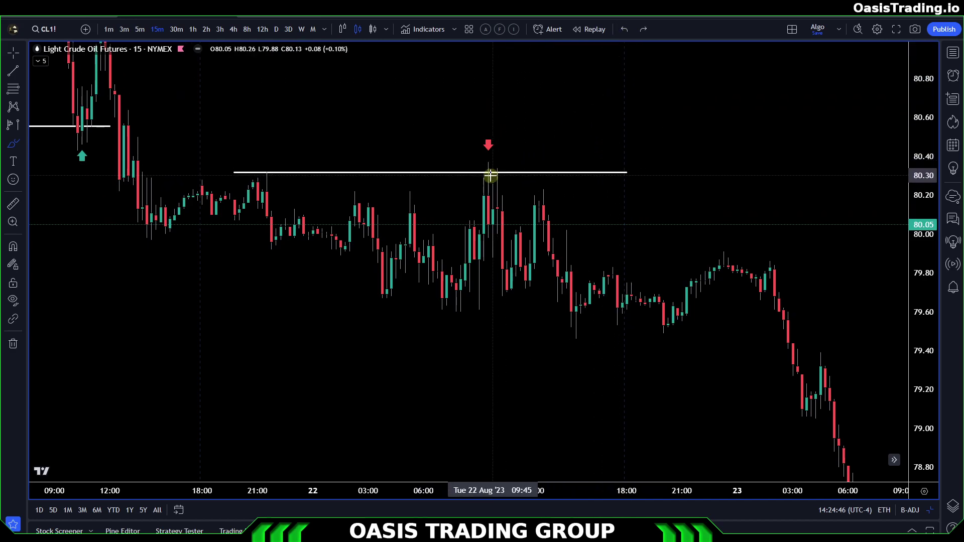
- Brush a small circle on the white line, a short stroke at the red arrow and marks at the candle close below, undoing them
drag(487, 178, 483, 167)
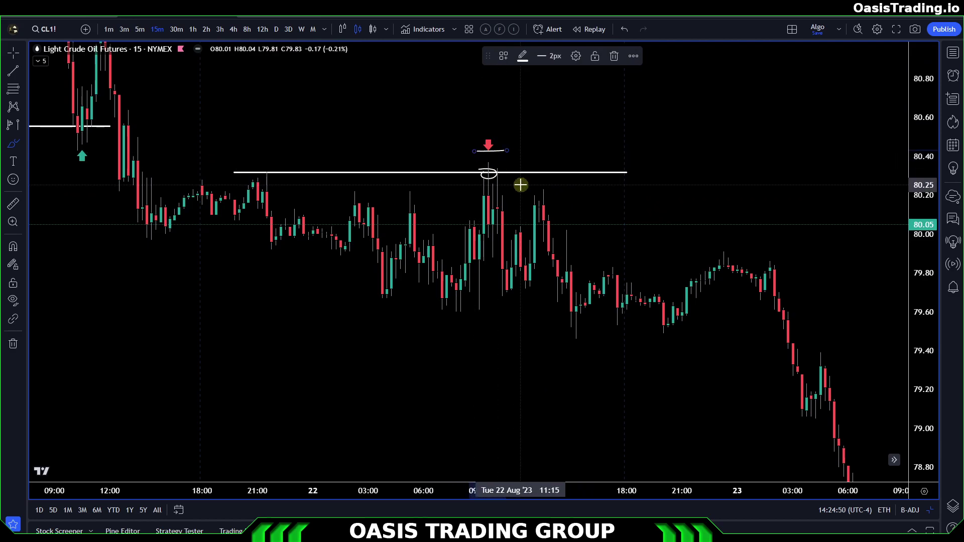
click(624, 29)
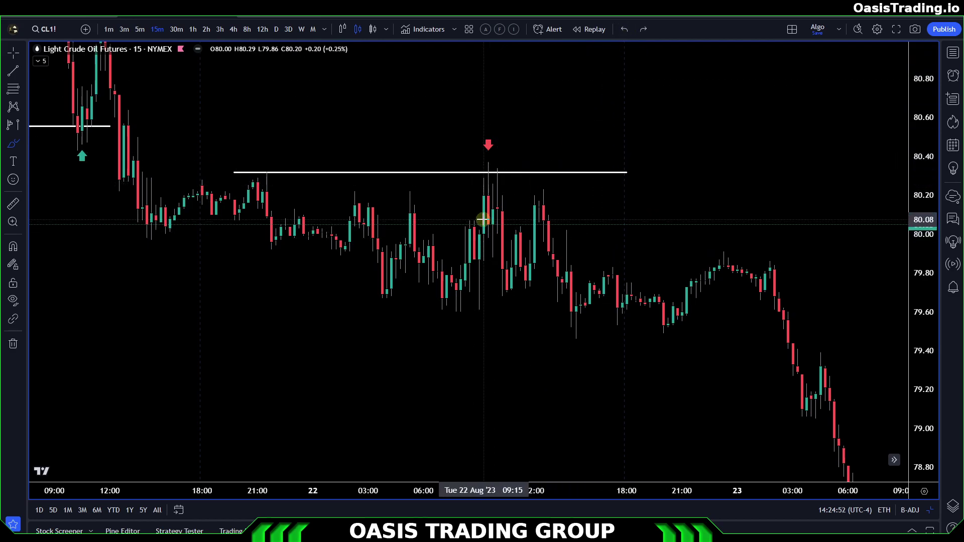
drag(483, 220, 492, 229)
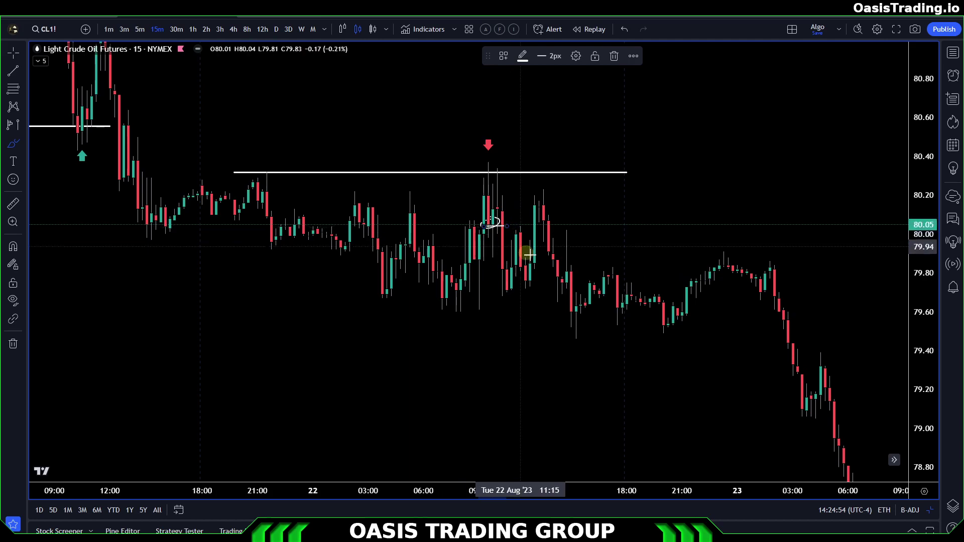
click(627, 35)
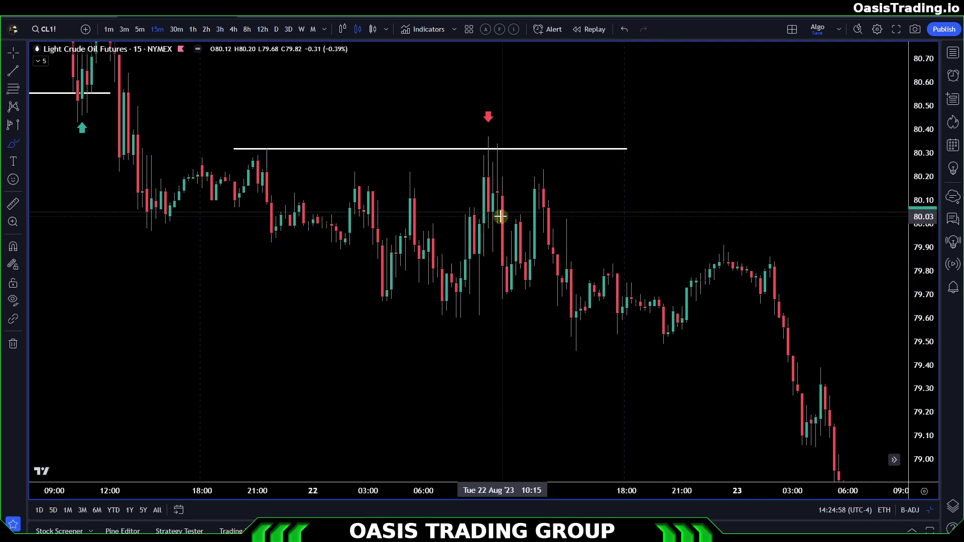
- Brush a mark at the swept candle's close and an arrow rising to a circle just under the white line, undoing each
drag(490, 215, 485, 220)
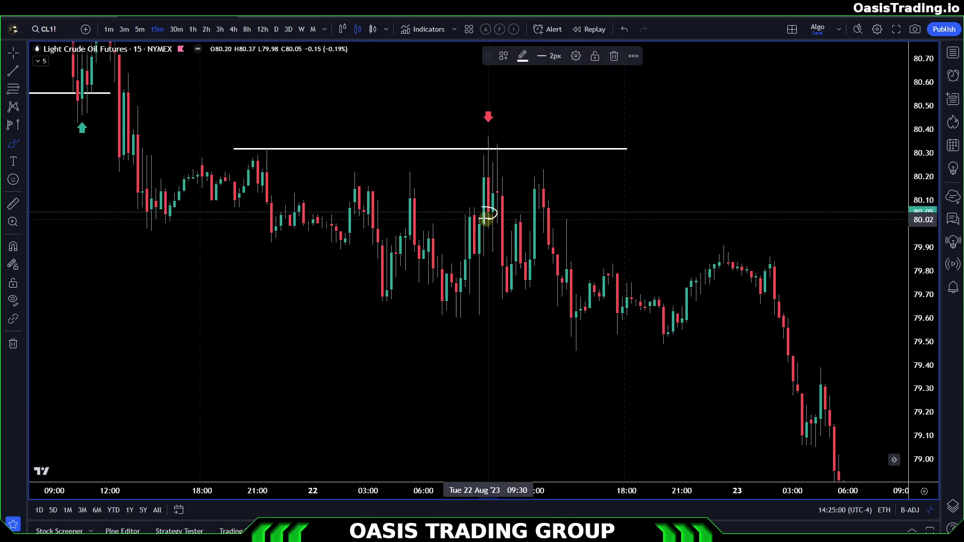
click(625, 29)
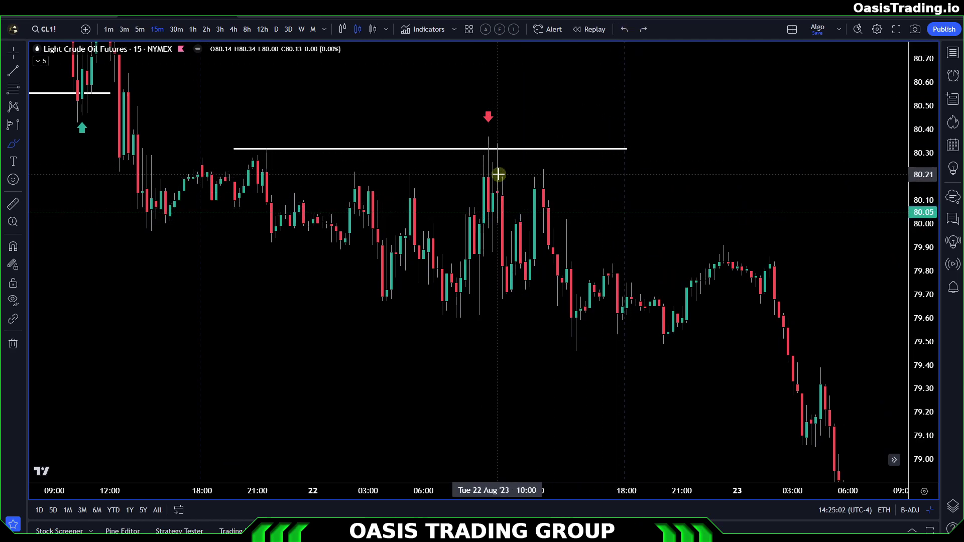
mouse_move(482, 207)
mouse_down()
mouse_move(505, 167)
mouse_move(492, 161)
mouse_move(505, 172)
mouse_up()
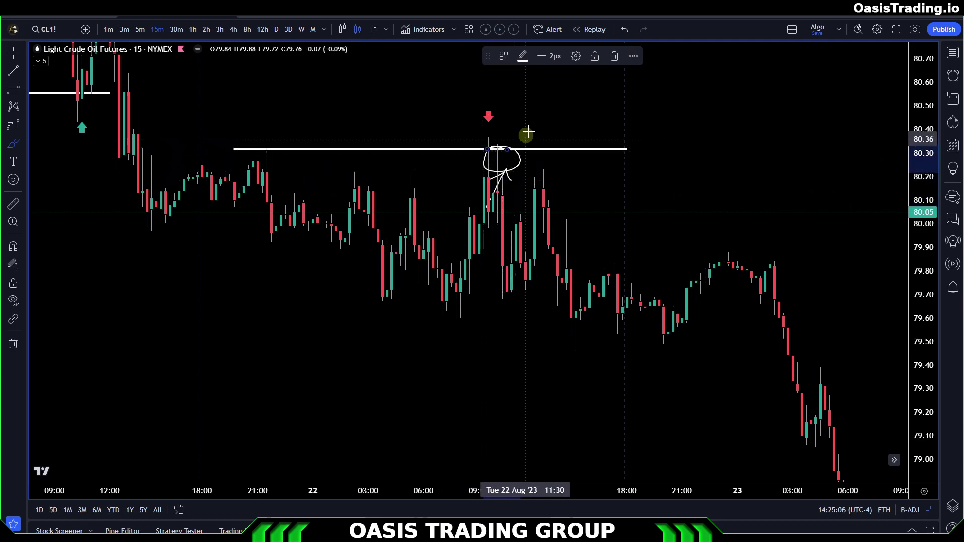
click(627, 31)
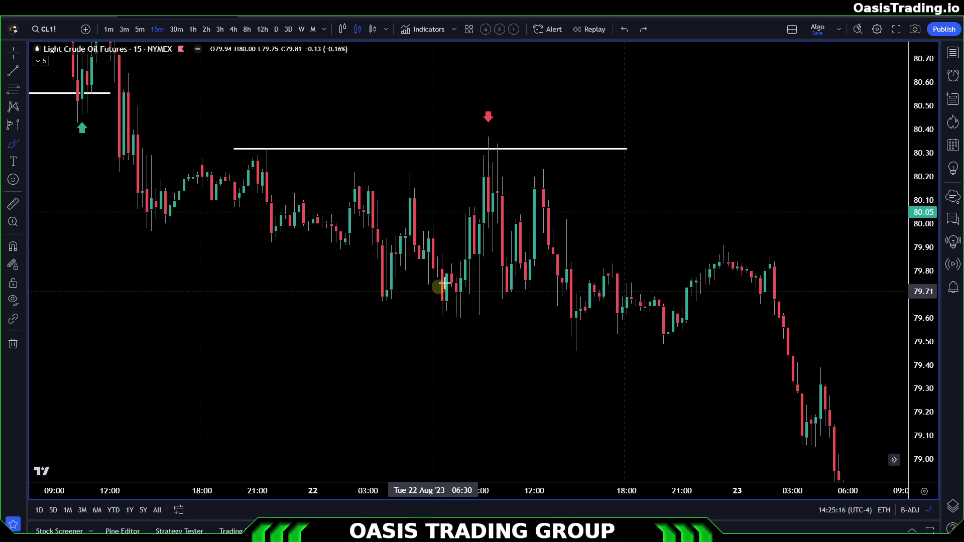
- Brush a falling zigzag after the red arrow, a line under the earlier lows and circles around the deeper lows, and undo everything
mouse_move(503, 187)
mouse_down()
mouse_move(535, 194)
mouse_move(572, 290)
mouse_move(640, 338)
mouse_move(668, 248)
mouse_up()
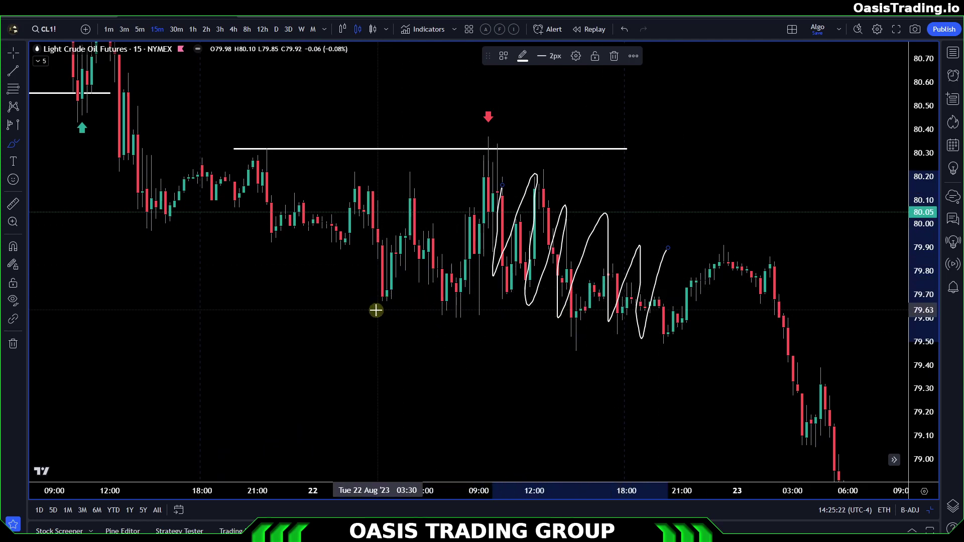
mouse_move(267, 243)
mouse_down()
mouse_move(513, 245)
mouse_move(261, 239)
mouse_up()
mouse_move(356, 283)
mouse_down()
mouse_move(405, 303)
mouse_move(358, 286)
mouse_up()
mouse_move(460, 301)
mouse_down()
mouse_move(432, 318)
mouse_move(431, 301)
mouse_up()
drag(484, 212, 494, 207)
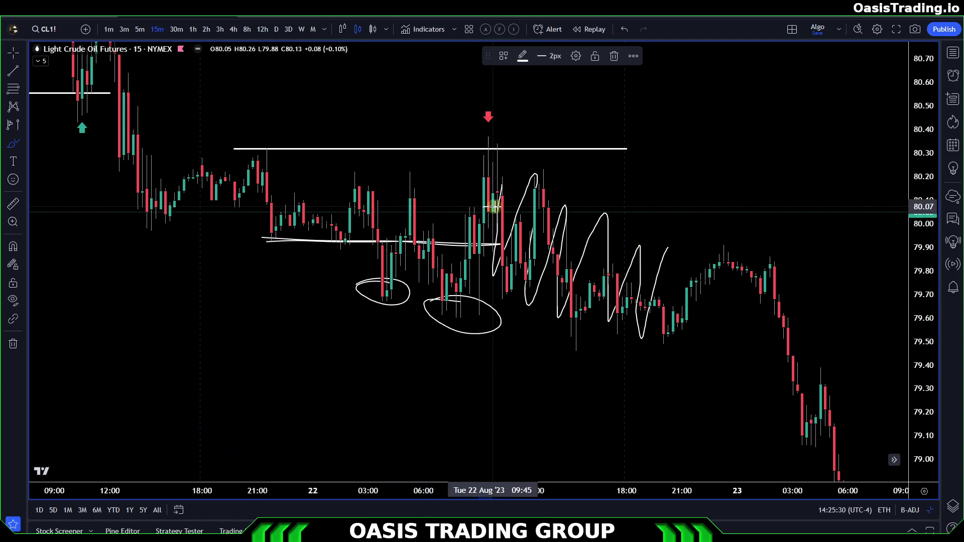
click(625, 29)
click(625, 29)
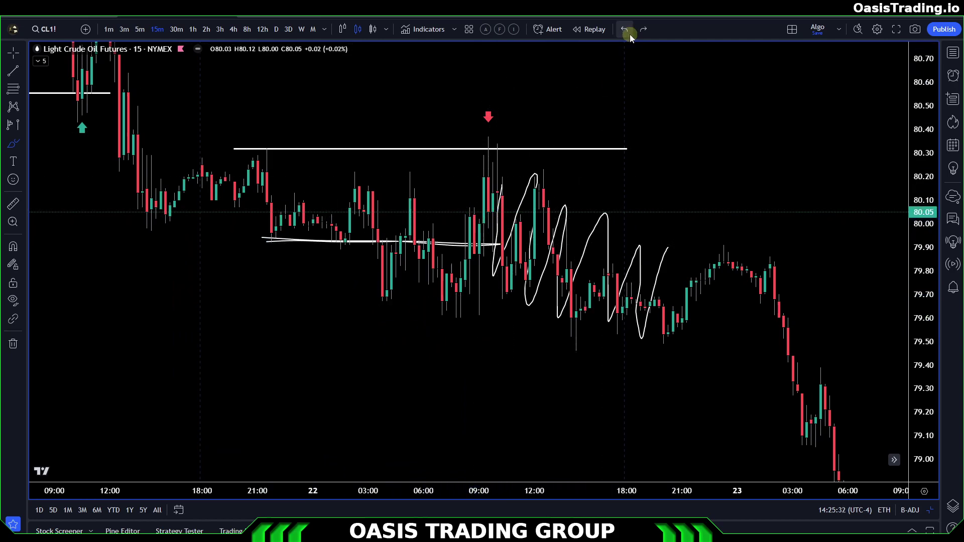
click(625, 29)
click(625, 29)
- Highlight the candle close below the red arrow, the earlier lows and a retest circle at the white line, undo all, and leave the Highlighter
click(18, 144)
click(50, 171)
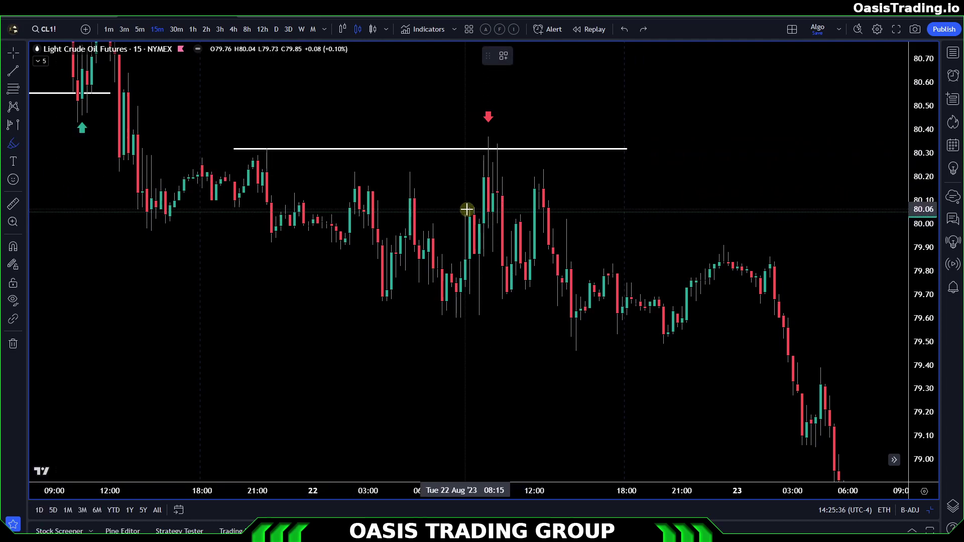
drag(467, 209, 516, 211)
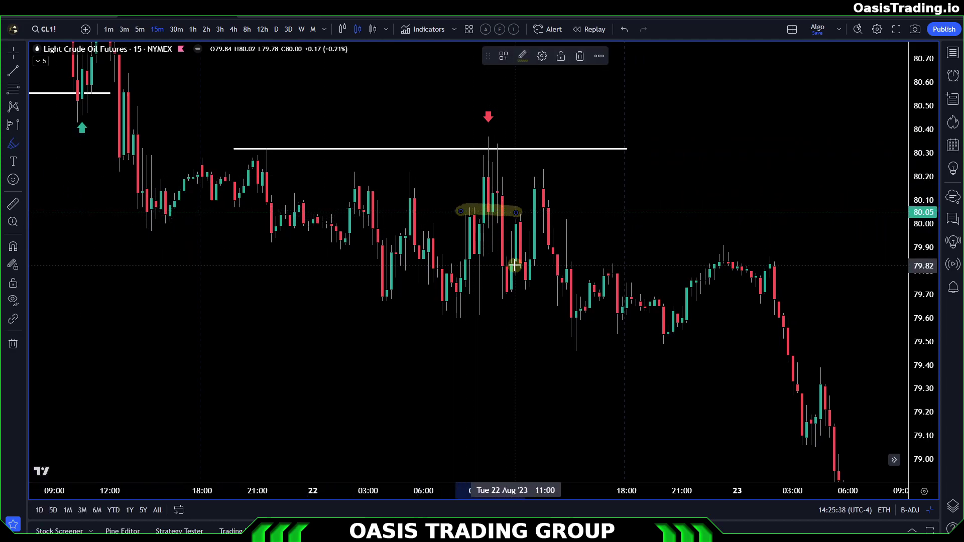
drag(259, 238, 530, 245)
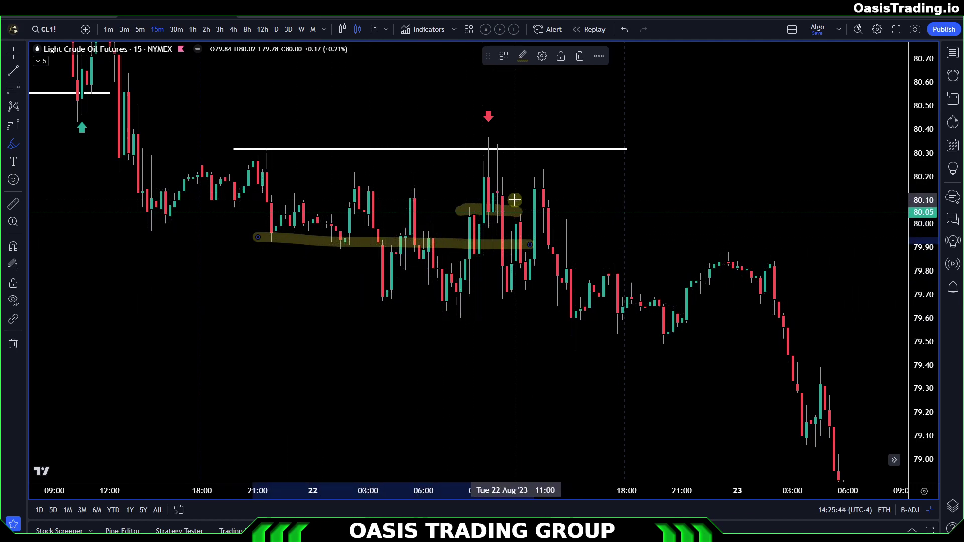
drag(501, 191, 465, 187)
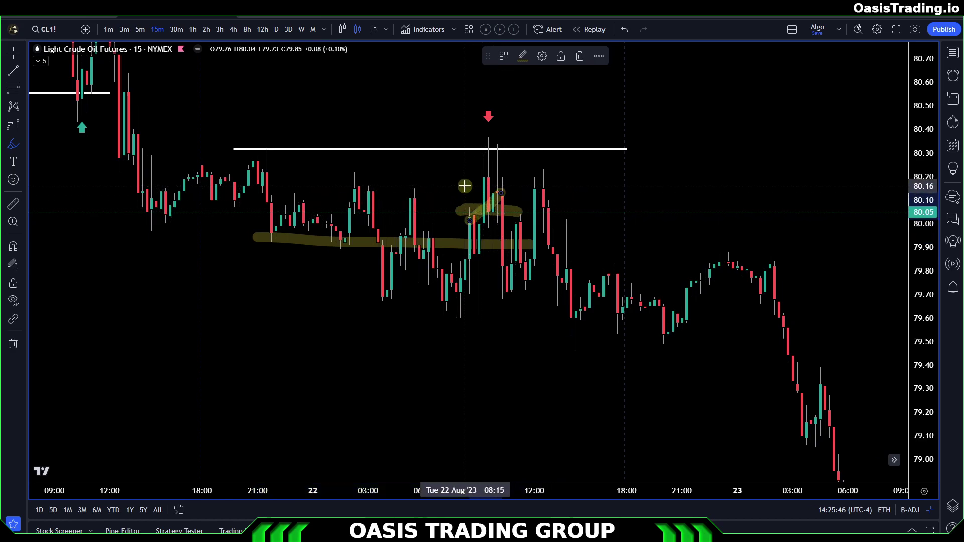
mouse_move(494, 151)
mouse_down()
mouse_move(512, 152)
mouse_move(494, 156)
mouse_up()
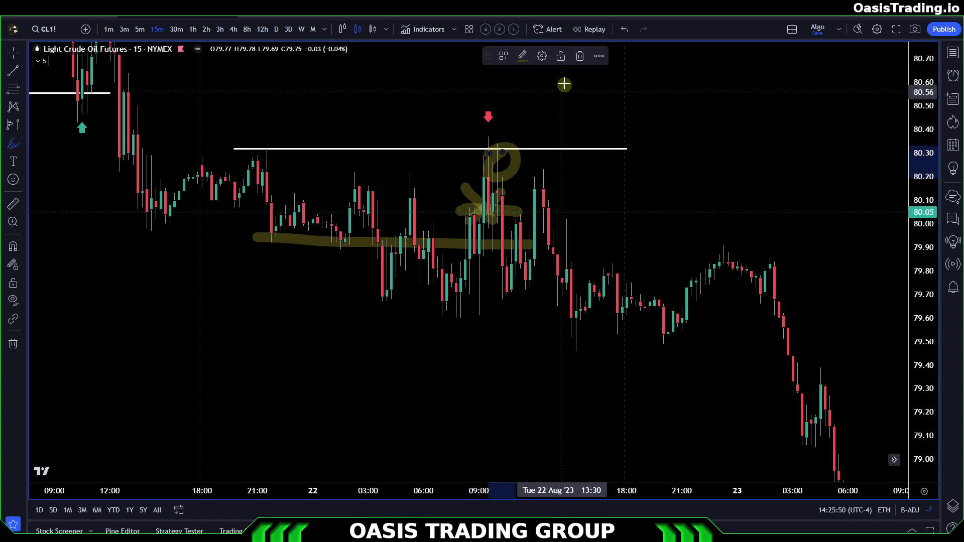
click(626, 31)
click(626, 30)
click(626, 30)
click(625, 31)
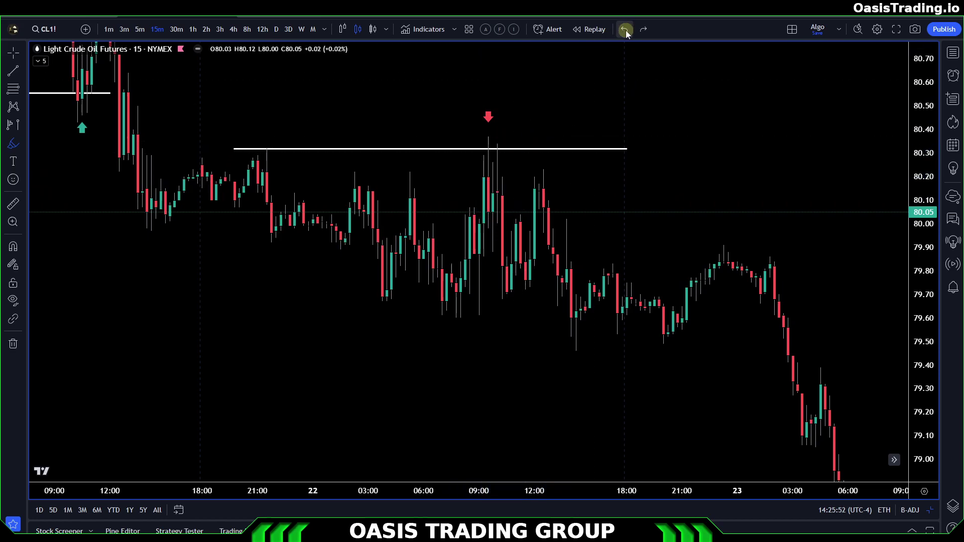
click(13, 52)
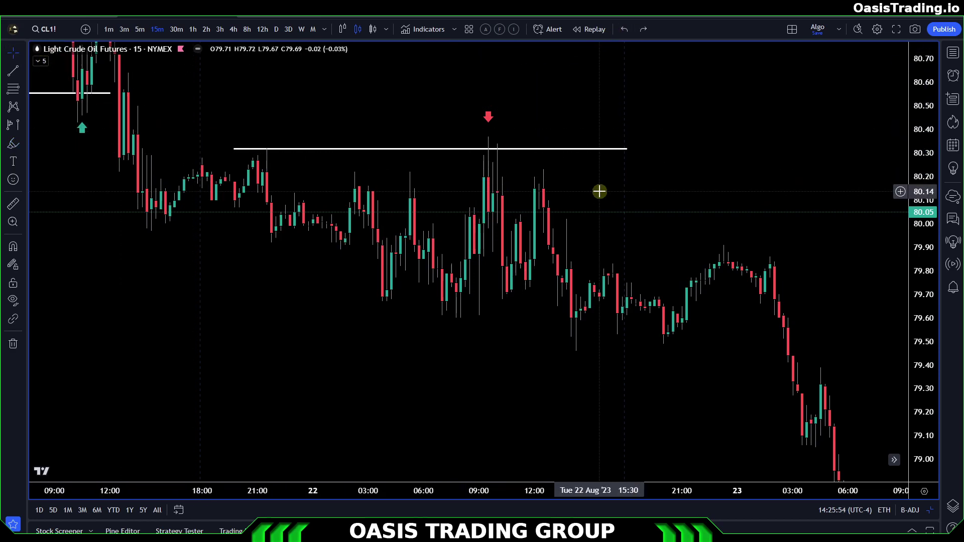
- Brush a line under the 22 August lows, circle the sweep beneath it, add a rising arrow, undo the sketch, and leave the Brush
scroll(598, 191, right, 3)
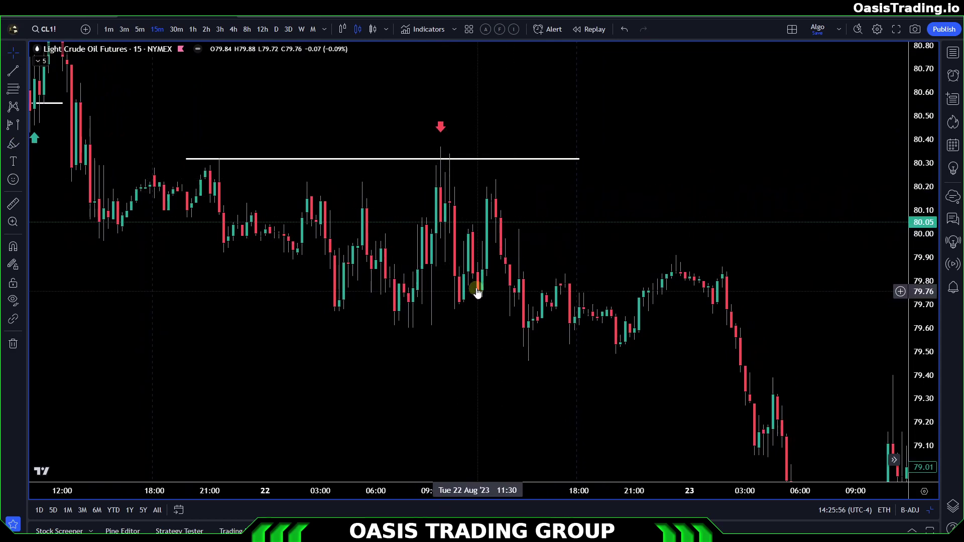
scroll(486, 315, right, 3)
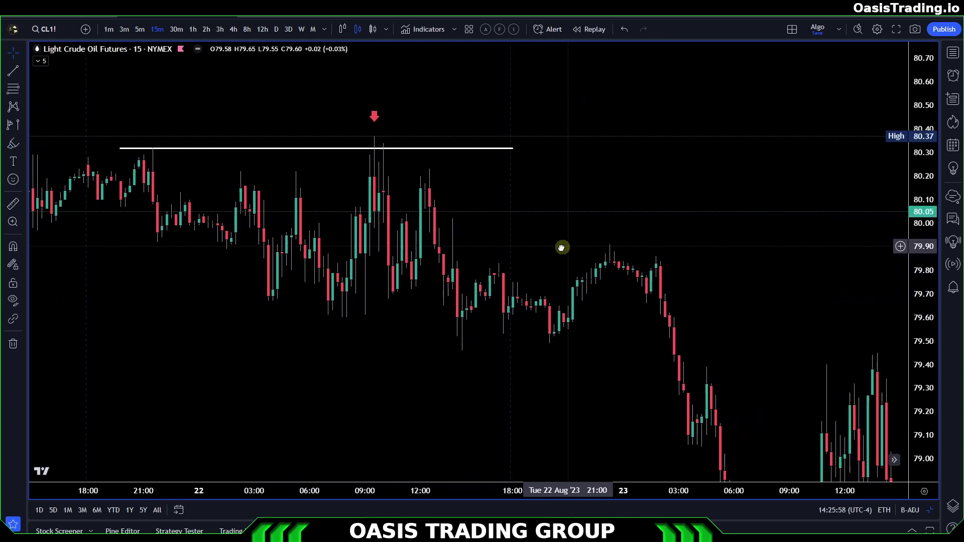
click(20, 144)
click(56, 150)
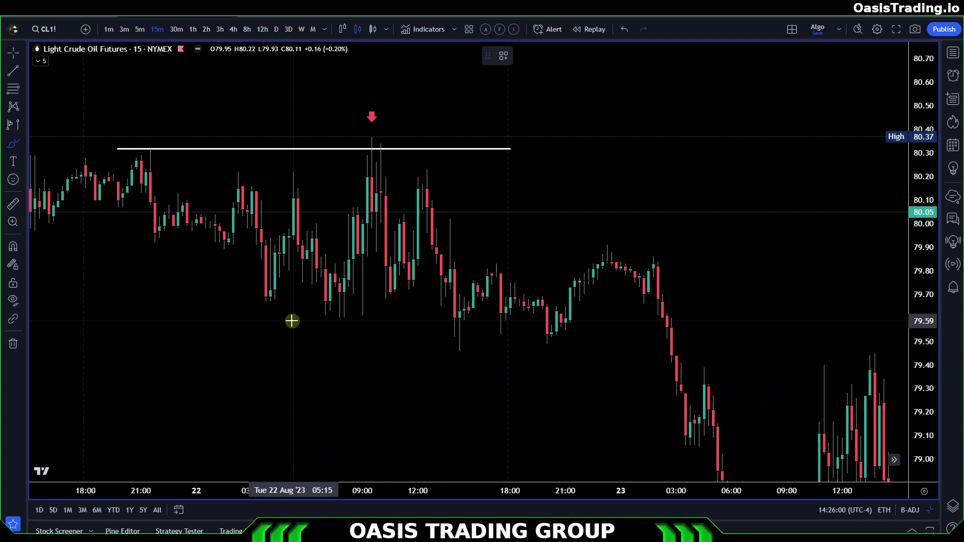
mouse_move(236, 312)
mouse_down()
mouse_move(332, 325)
mouse_move(461, 318)
mouse_move(507, 273)
mouse_move(482, 284)
mouse_up()
click(624, 28)
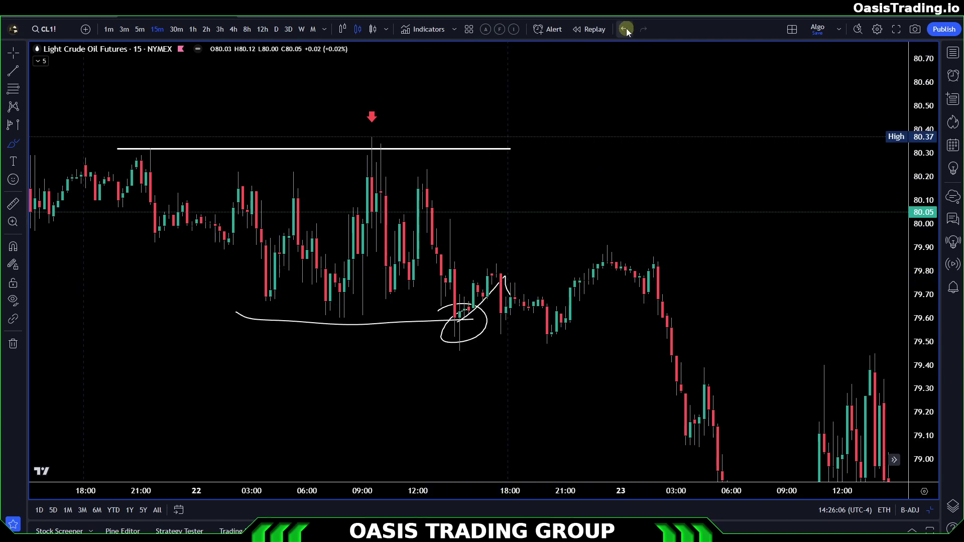
click(626, 28)
click(10, 52)
click(38, 54)
- Brush a box around the 23 August consolidation and an oval just below its white line, and undo both
drag(665, 254, 482, 124)
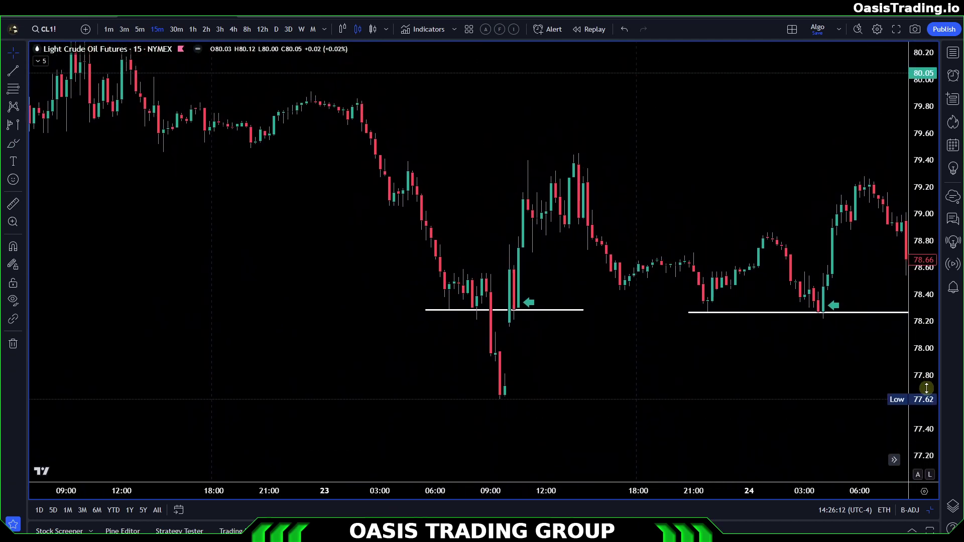
drag(554, 321, 563, 280)
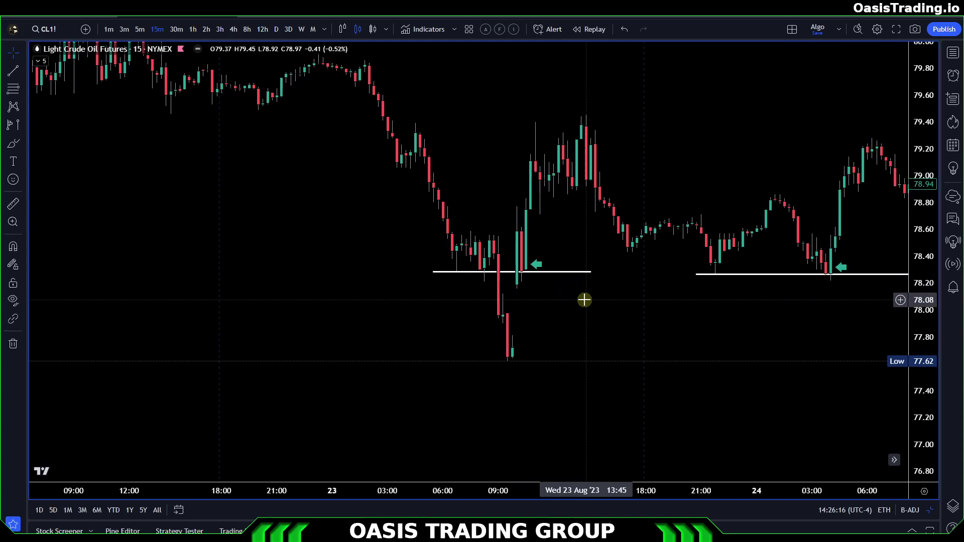
scroll(570, 368, up, 1)
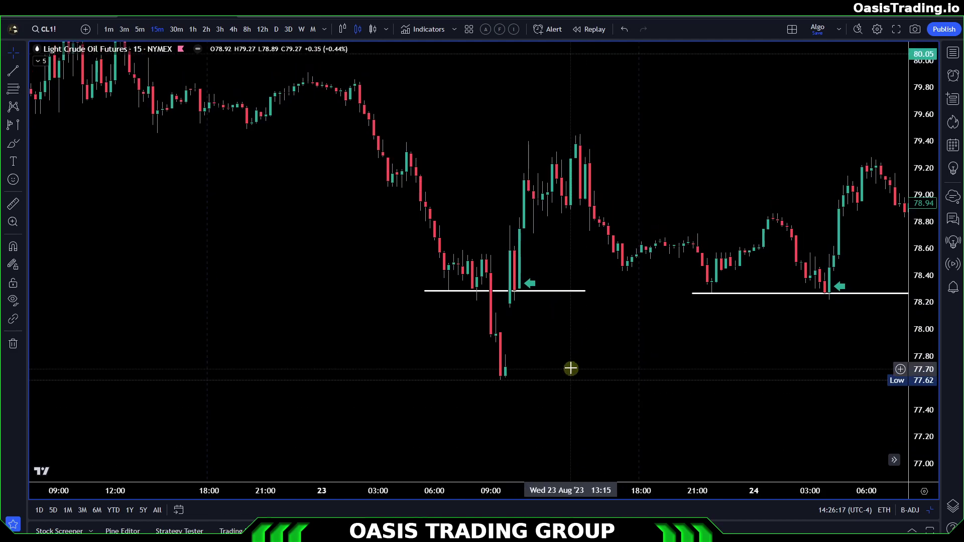
click(22, 147)
click(41, 131)
mouse_move(431, 291)
mouse_down()
mouse_move(495, 288)
mouse_move(491, 258)
mouse_move(436, 272)
mouse_move(473, 302)
mouse_move(422, 292)
mouse_move(452, 292)
mouse_up()
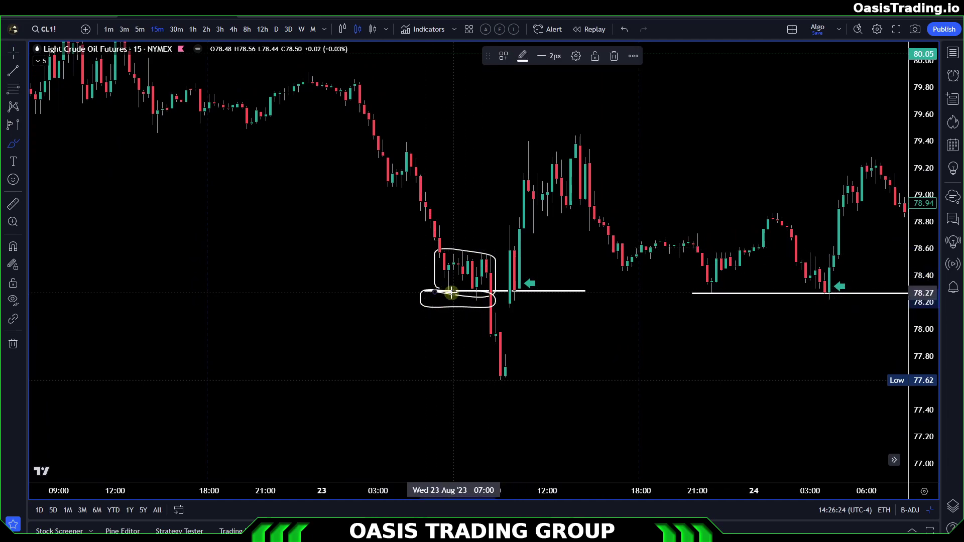
click(626, 29)
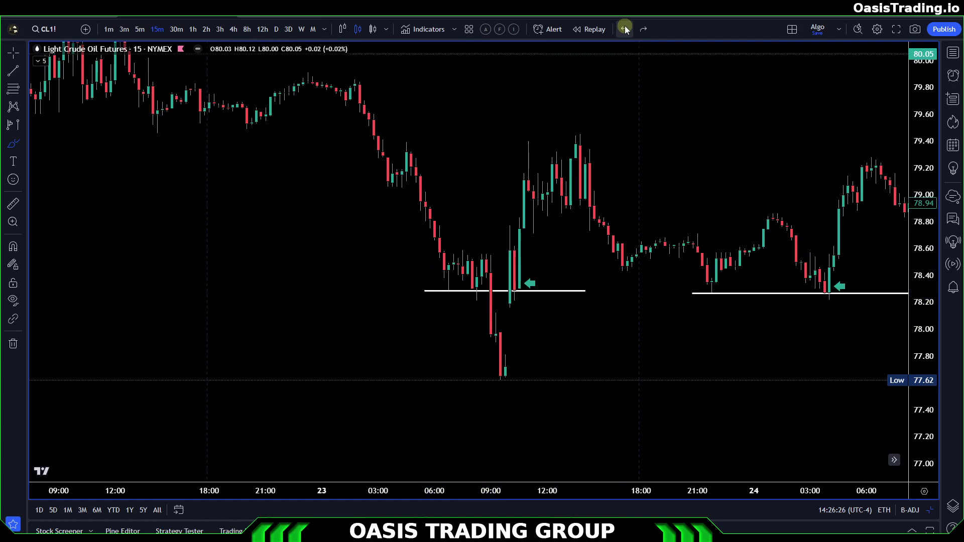
- Brush an arrow falling through the 23 August white line past the low and a curved arrow rising back to the line
mouse_move(425, 248)
mouse_down()
mouse_move(487, 394)
mouse_move(496, 363)
mouse_up()
mouse_move(487, 400)
mouse_down()
mouse_move(454, 384)
mouse_move(545, 322)
mouse_move(534, 314)
mouse_up()
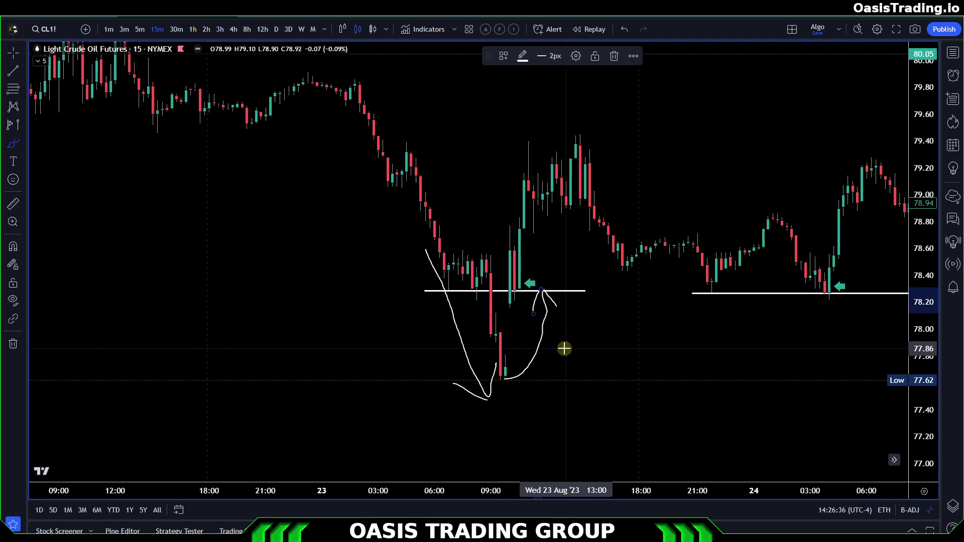
- Undo the arrows around the 23 August low, brush around the lows at the white line, and undo that stroke
click(630, 35)
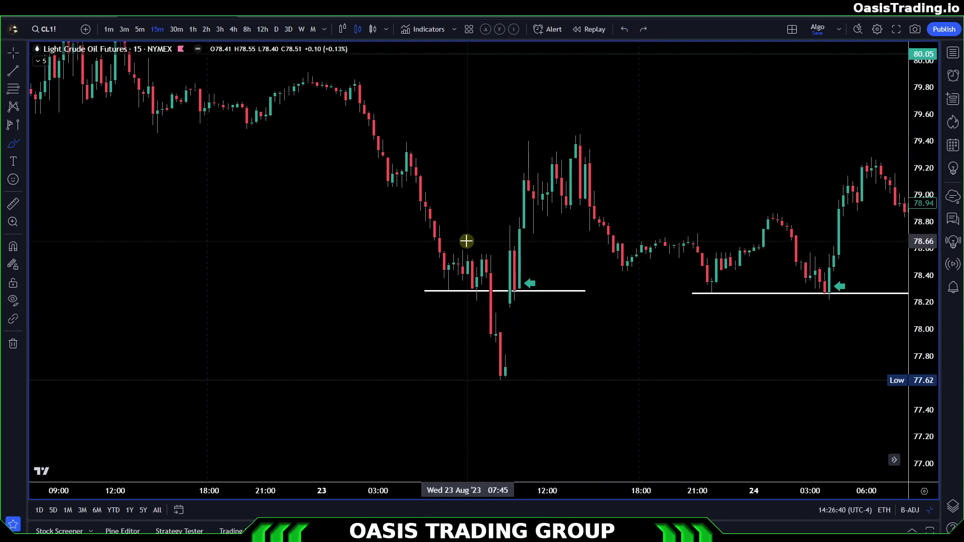
mouse_move(433, 280)
mouse_down()
mouse_move(496, 282)
mouse_move(434, 308)
mouse_move(432, 280)
mouse_up()
click(625, 32)
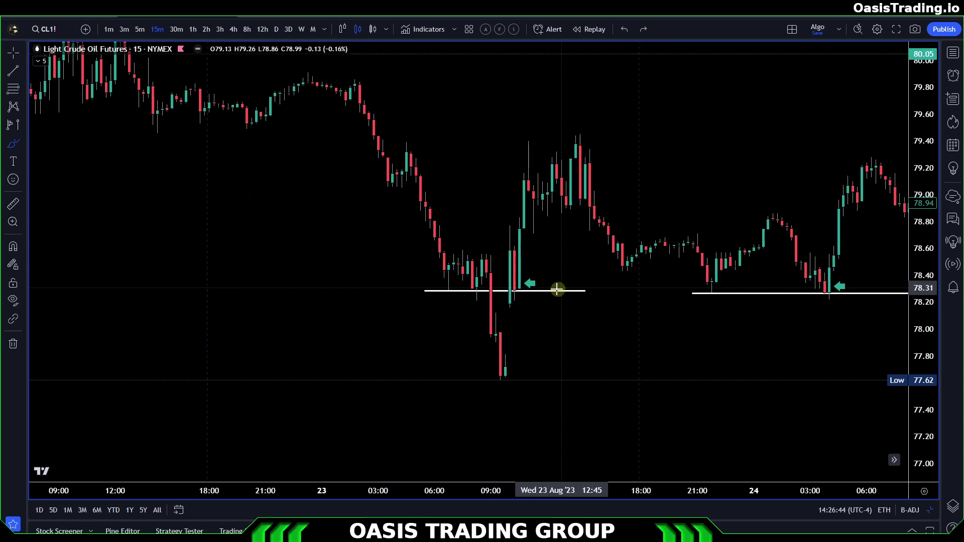
- Brush circles at the 23 August white line and the breakout candle's close, underline that close, circle the green-arrow retest, and undo all
mouse_move(517, 291)
mouse_down()
mouse_move(502, 298)
mouse_move(505, 286)
mouse_up()
drag(506, 248, 526, 251)
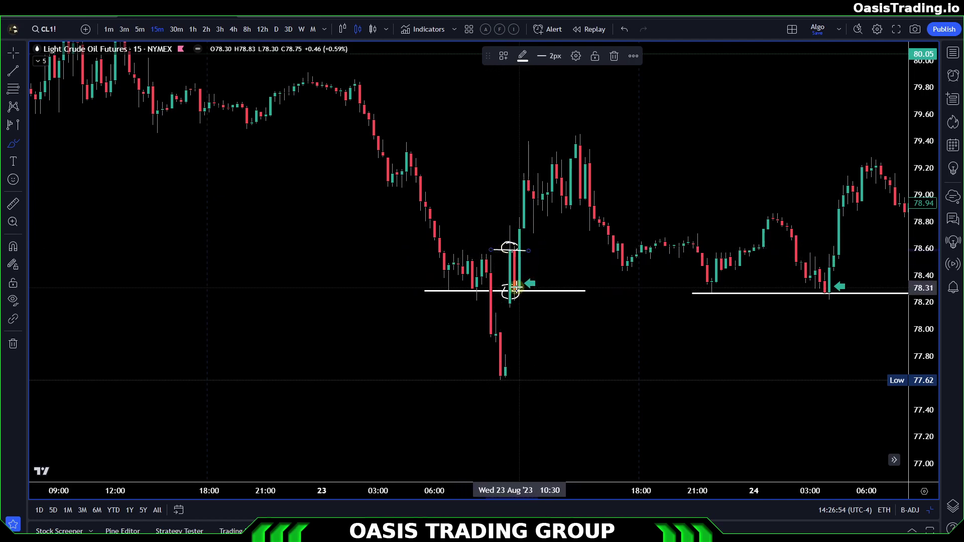
drag(513, 281, 533, 279)
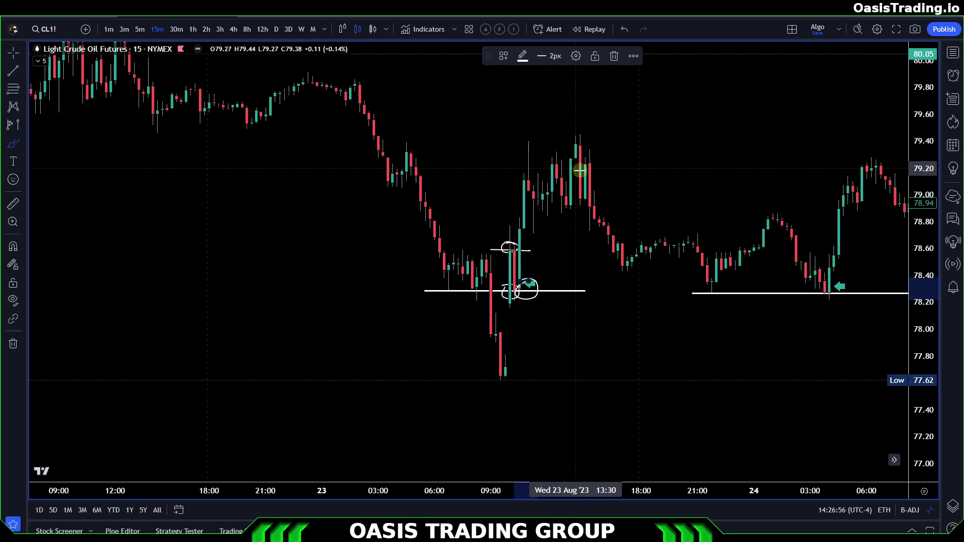
click(631, 29)
click(631, 29)
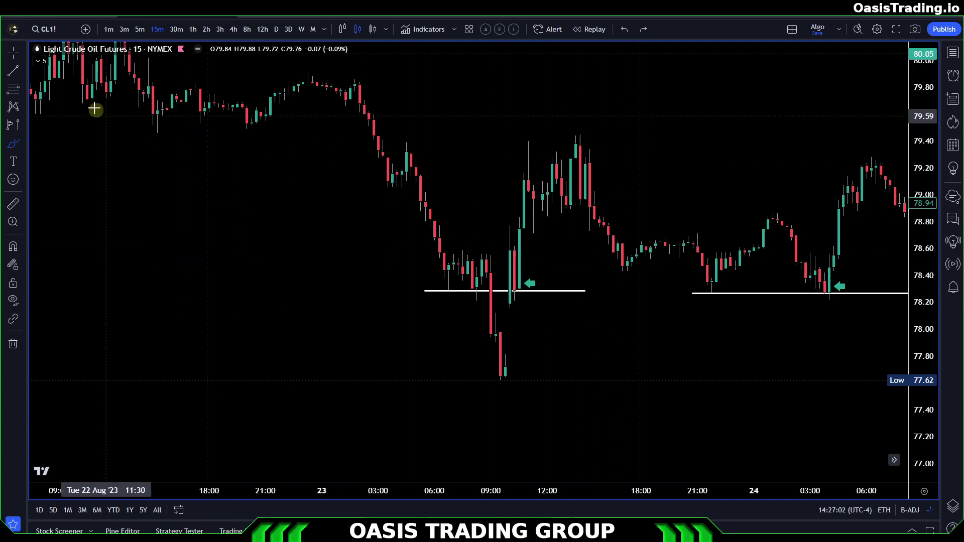
- Draw a volume profile over the decline from the 22 August 23:15 high to the 23 August low
drag(919, 236, 919, 254)
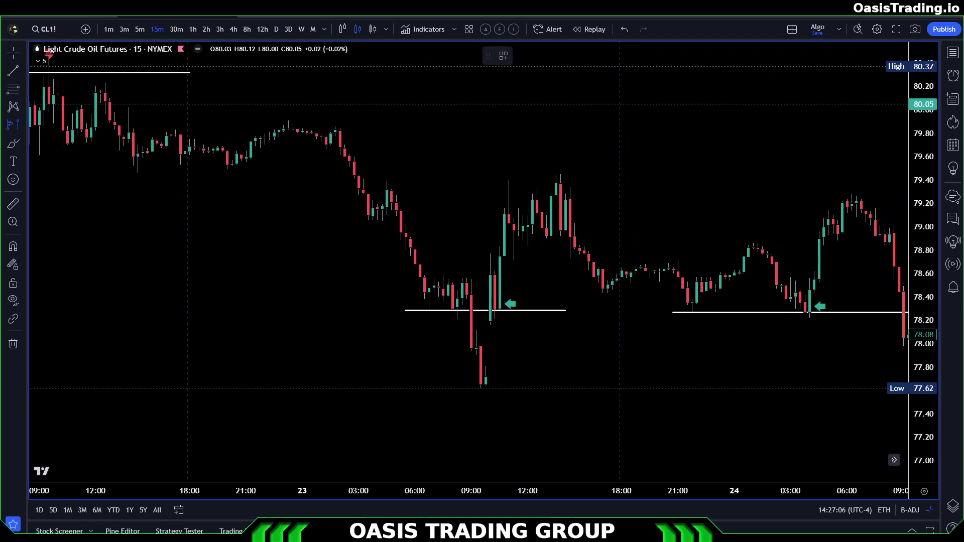
click(288, 115)
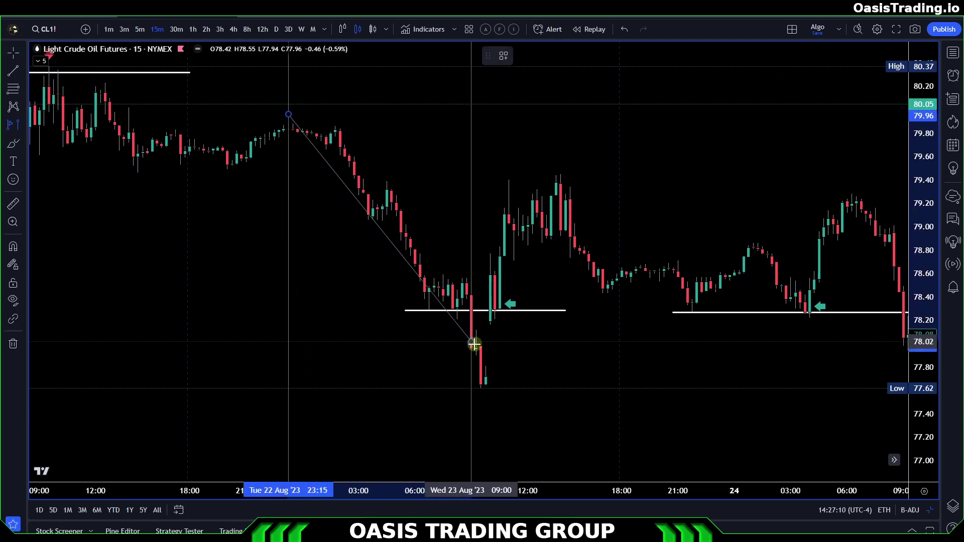
click(487, 372)
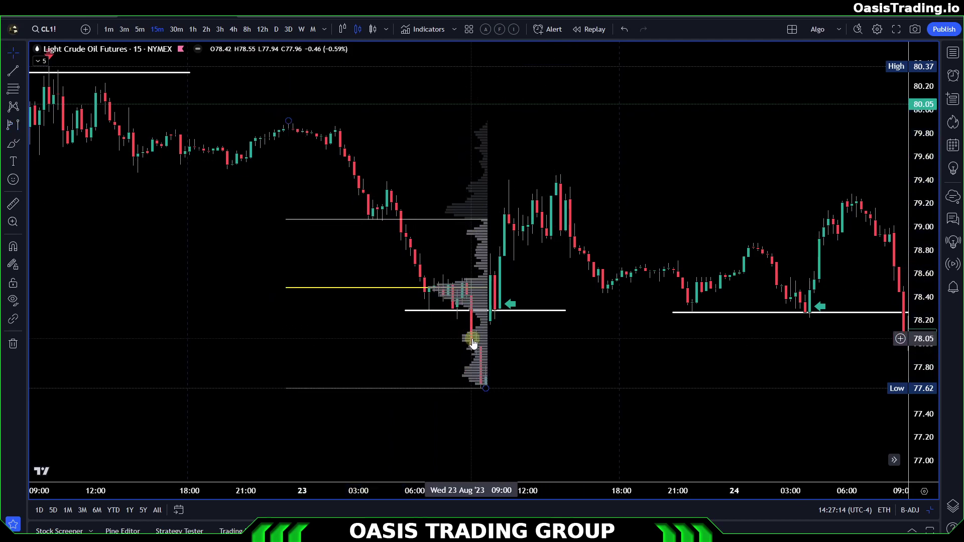
- Brush circles and a cross on the profile's yellow line, upper value line and top, loop its upper part, undo all, and leave the Brush
click(19, 144)
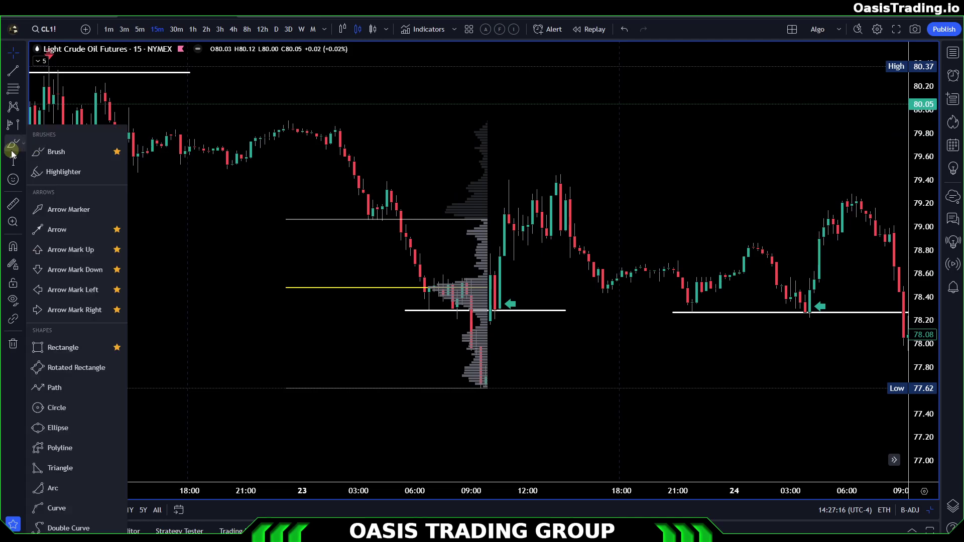
click(55, 151)
mouse_move(467, 282)
mouse_down()
mouse_move(495, 285)
mouse_move(467, 304)
mouse_move(490, 306)
mouse_up()
drag(476, 215, 490, 213)
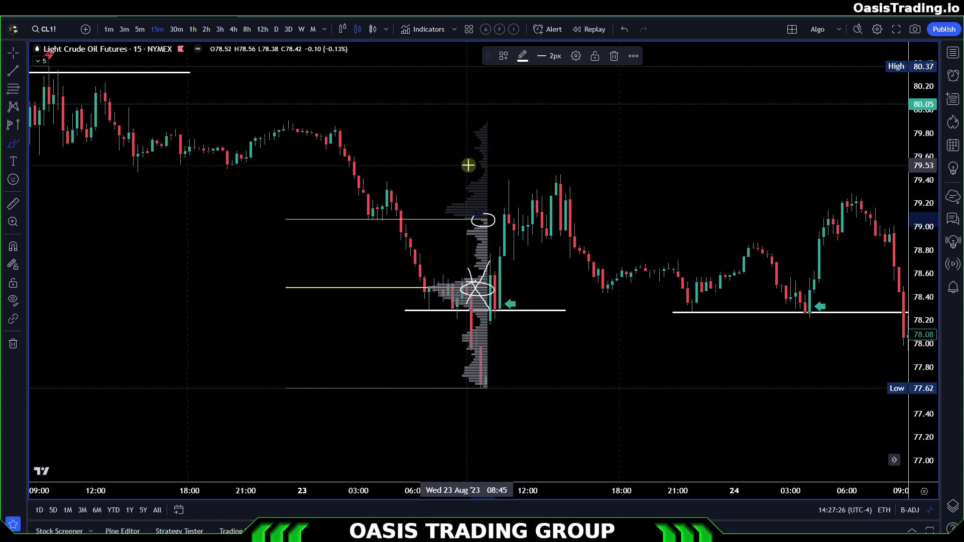
drag(462, 133, 497, 134)
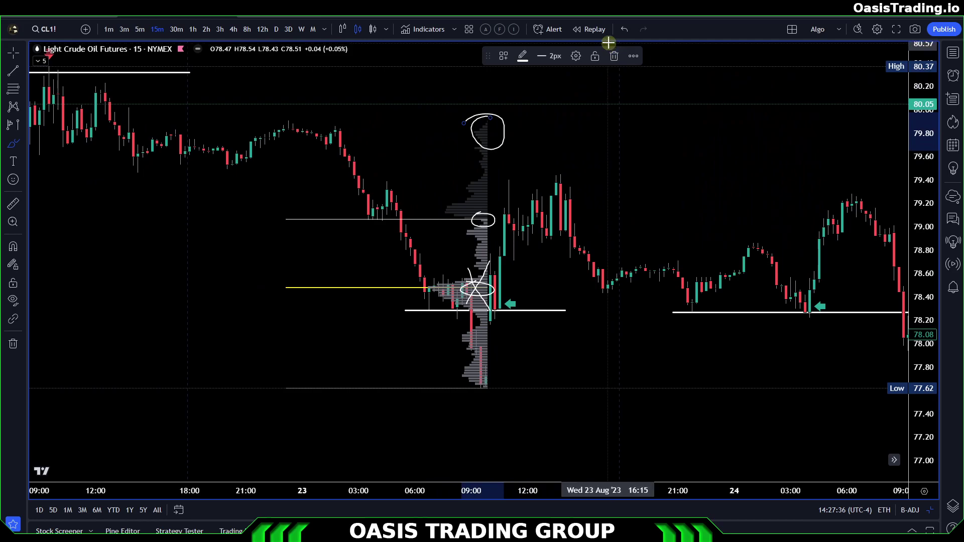
mouse_move(448, 219)
mouse_down()
mouse_move(520, 161)
mouse_move(461, 129)
mouse_move(474, 217)
mouse_move(522, 190)
mouse_up()
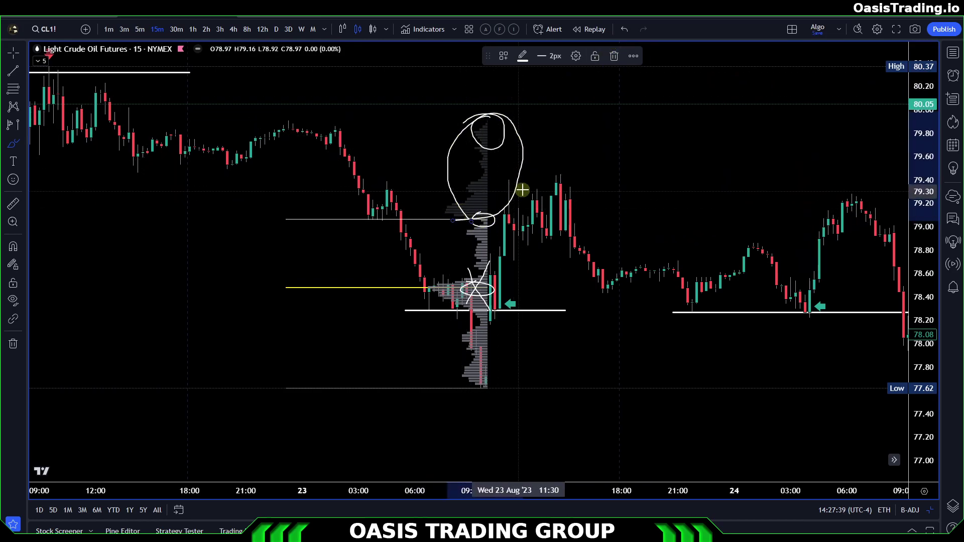
click(621, 32)
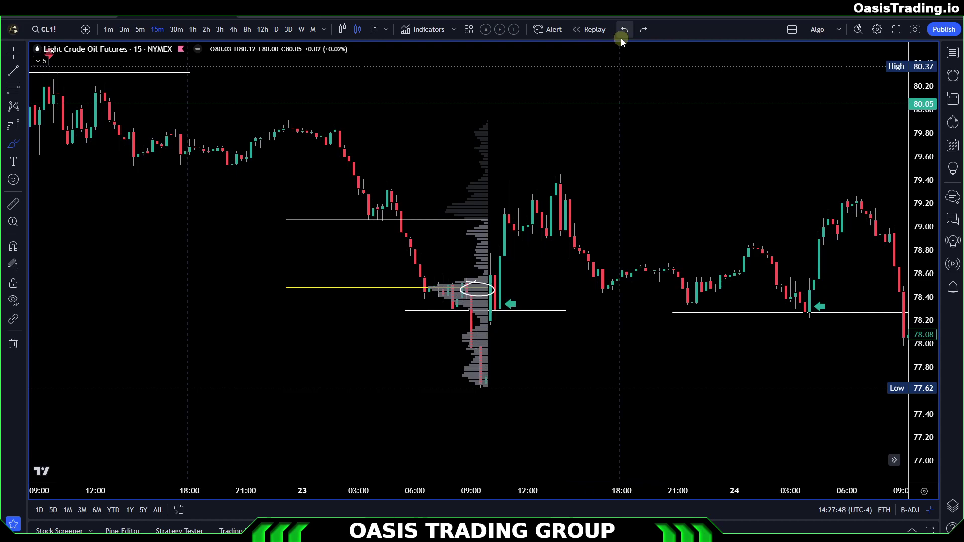
click(623, 34)
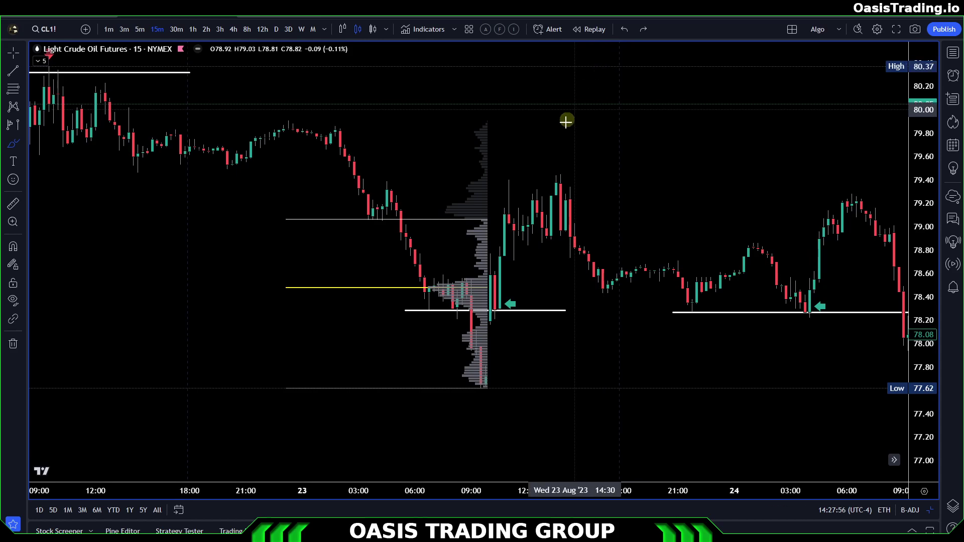
click(19, 54)
click(47, 52)
- Brush a circle around the late 23 August low at the second white line, undo it, circle it again, and undo
drag(695, 200, 399, 168)
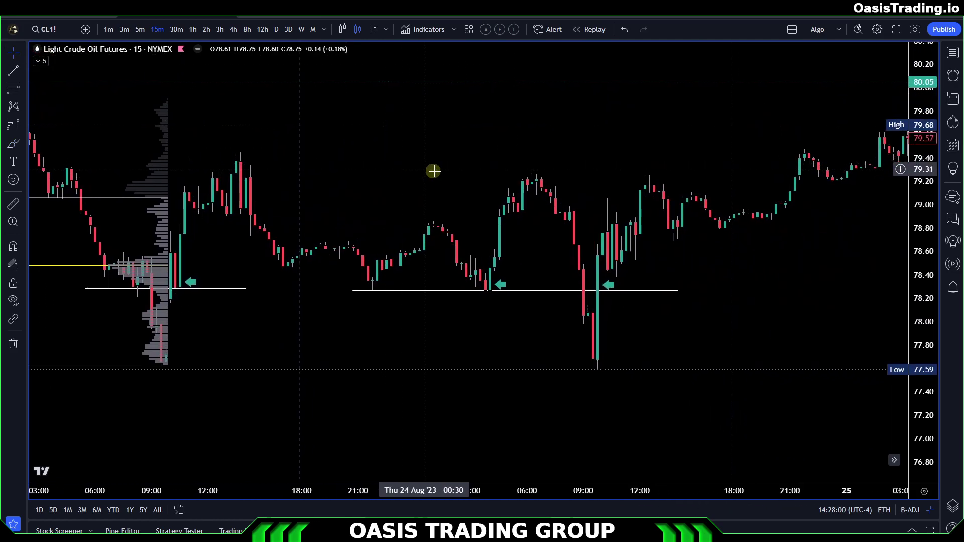
drag(919, 356, 923, 319)
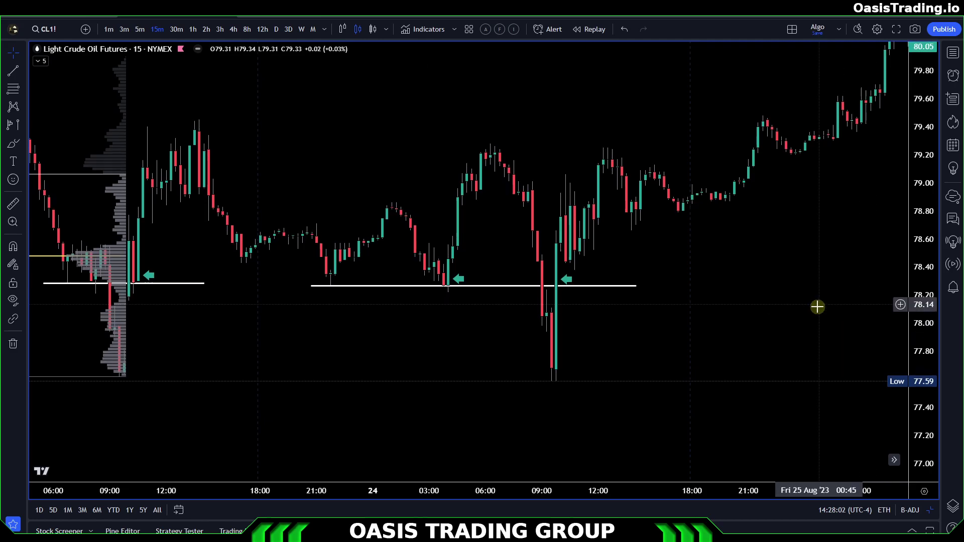
click(13, 146)
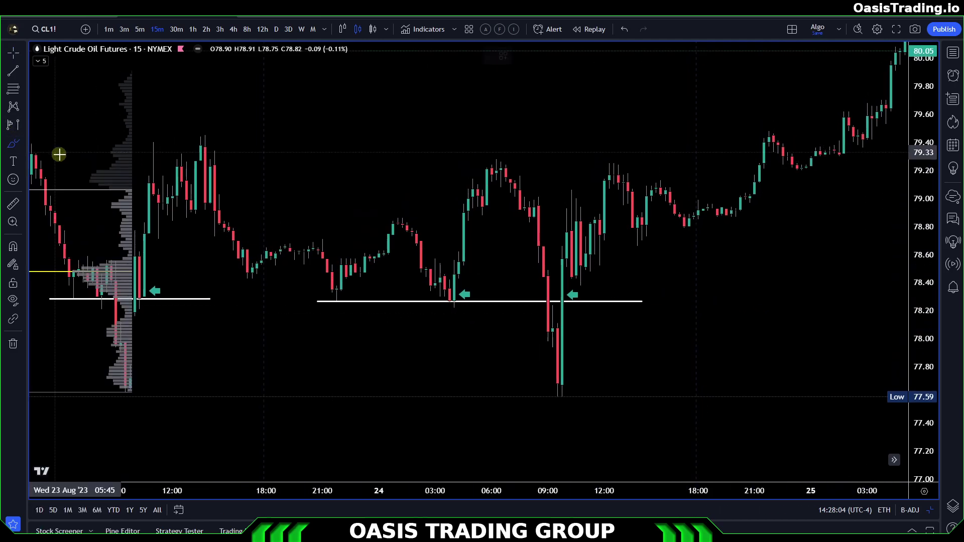
drag(324, 285, 342, 307)
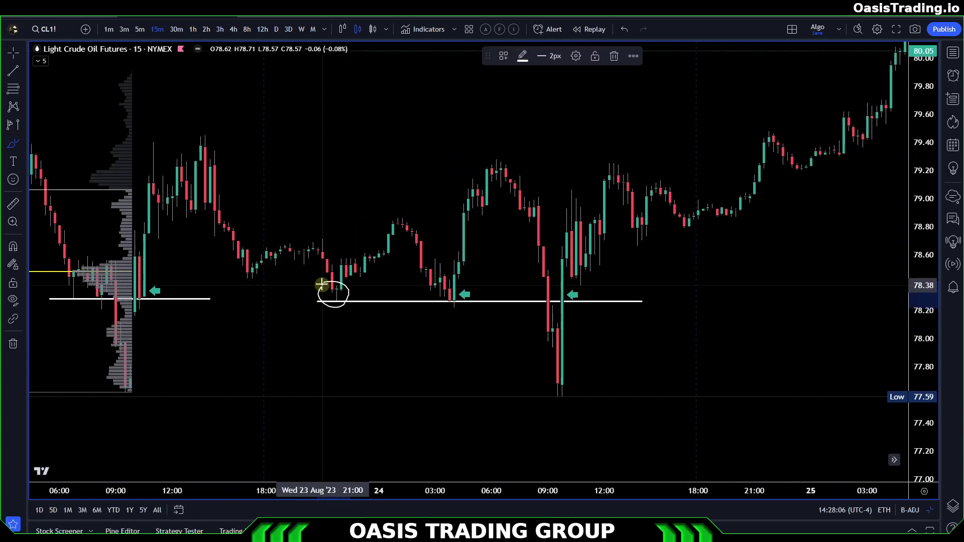
click(624, 31)
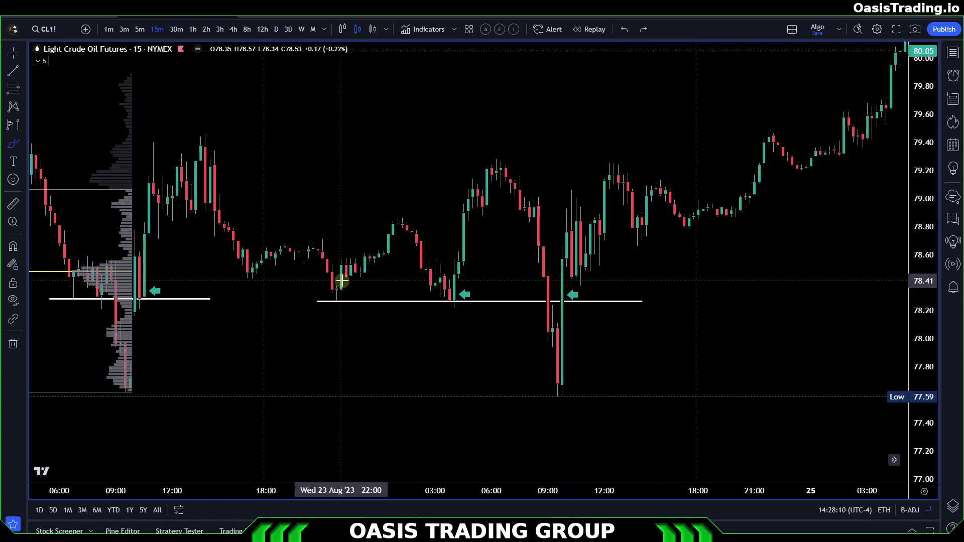
mouse_move(308, 279)
mouse_down()
mouse_move(351, 277)
mouse_move(308, 306)
mouse_move(311, 279)
mouse_up()
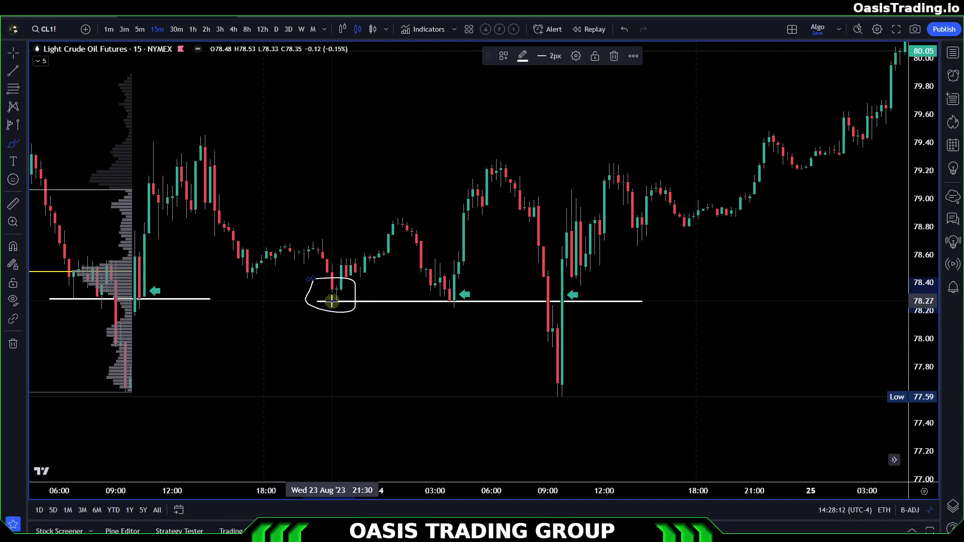
click(624, 29)
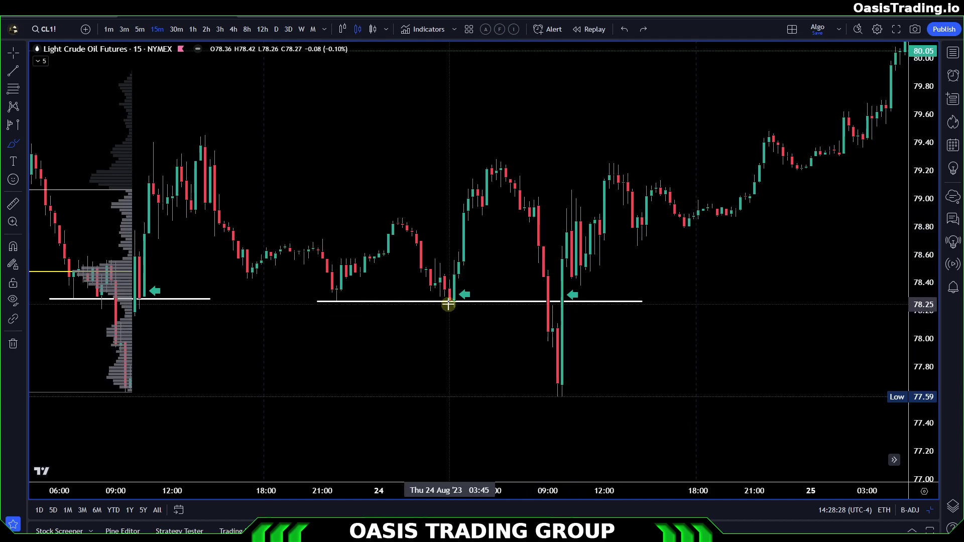
- Brush an arrow up to the second white line and an oval around the 24 August candle that sweeps it, and undo both
drag(403, 353, 439, 302)
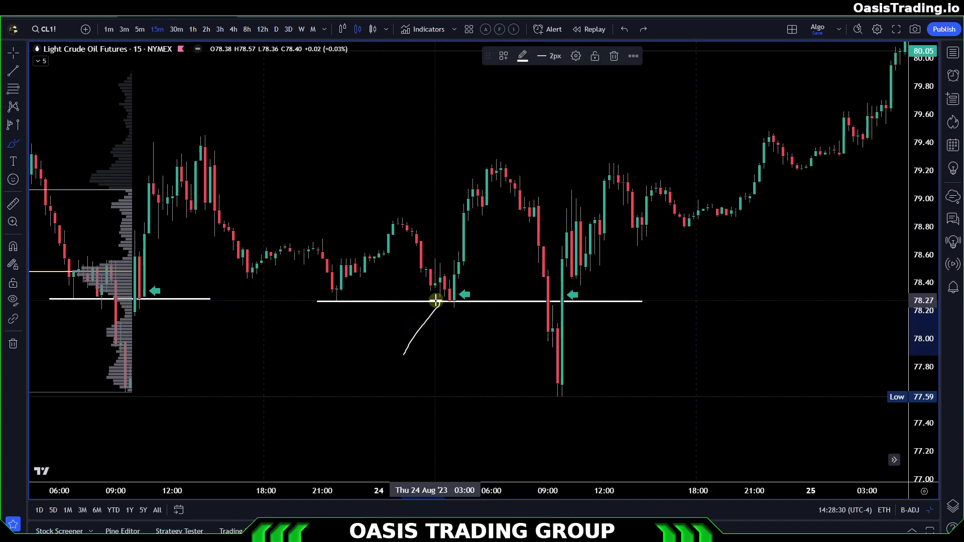
mouse_move(450, 270)
mouse_down()
mouse_move(459, 304)
mouse_move(453, 273)
mouse_up()
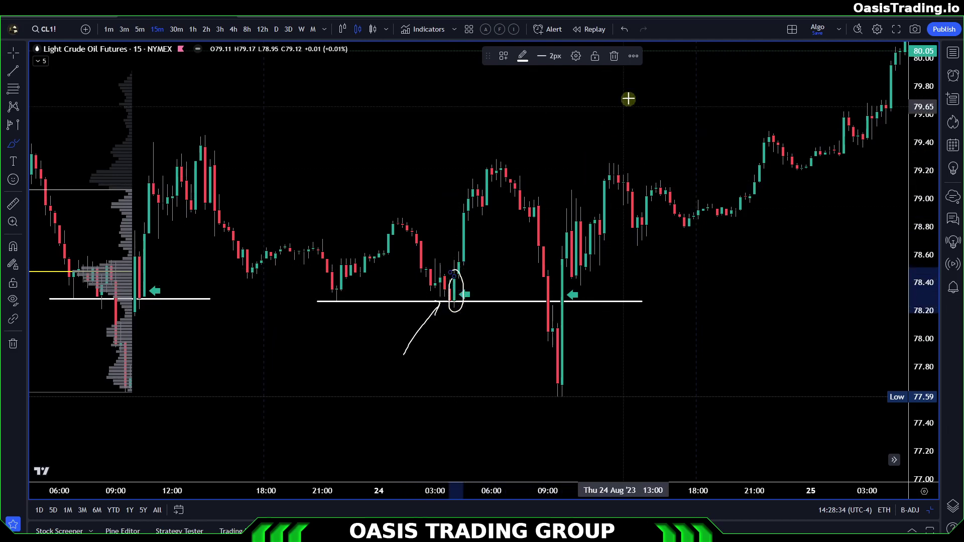
click(624, 33)
click(625, 34)
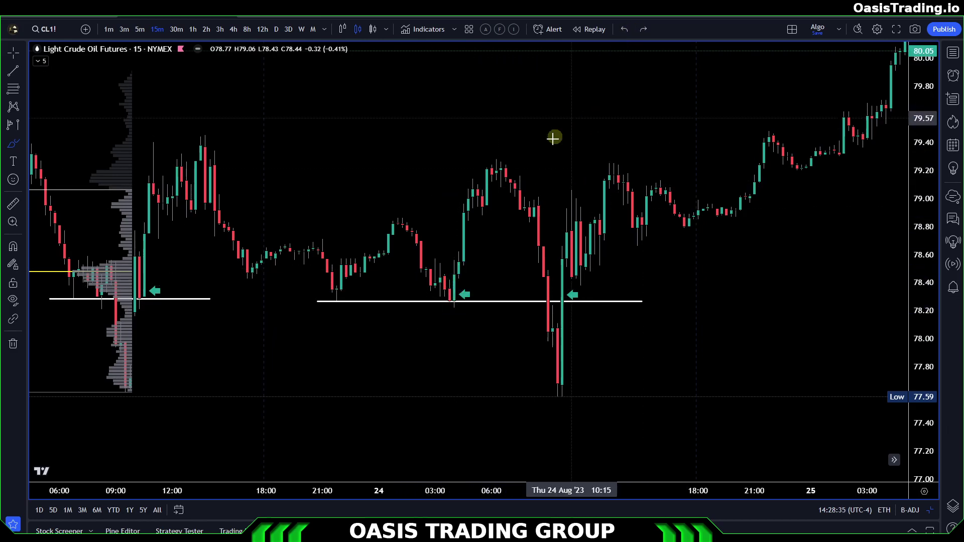
- Brush entry circles on the first 24 August sweep candle, a stop line below and target lines above earlier highs, undo all, and leave the Brush
click(452, 300)
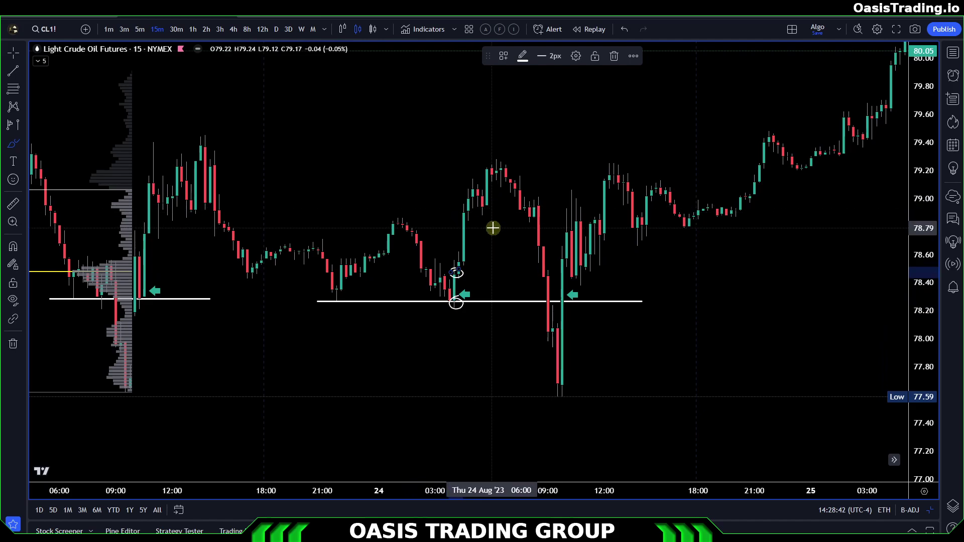
drag(467, 324, 468, 324)
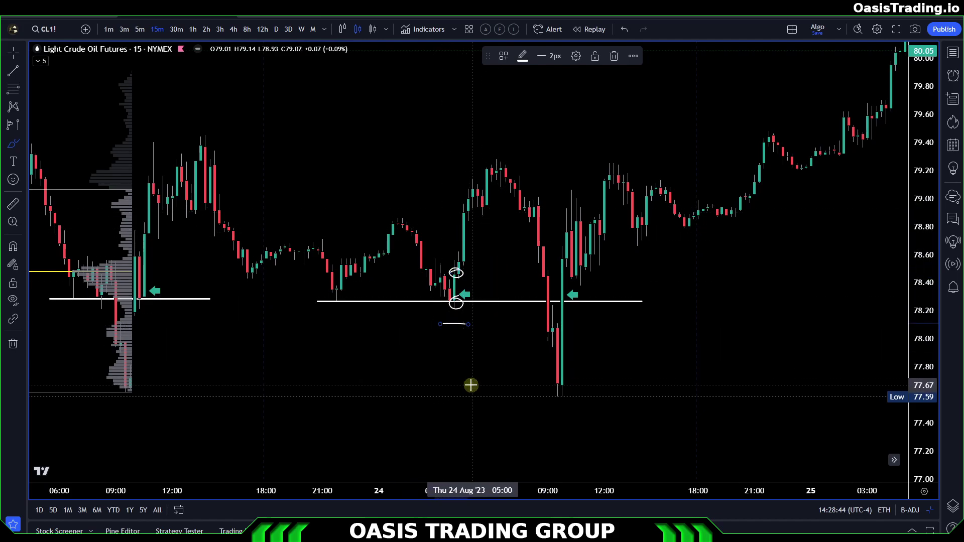
drag(289, 236, 346, 236)
drag(388, 212, 431, 212)
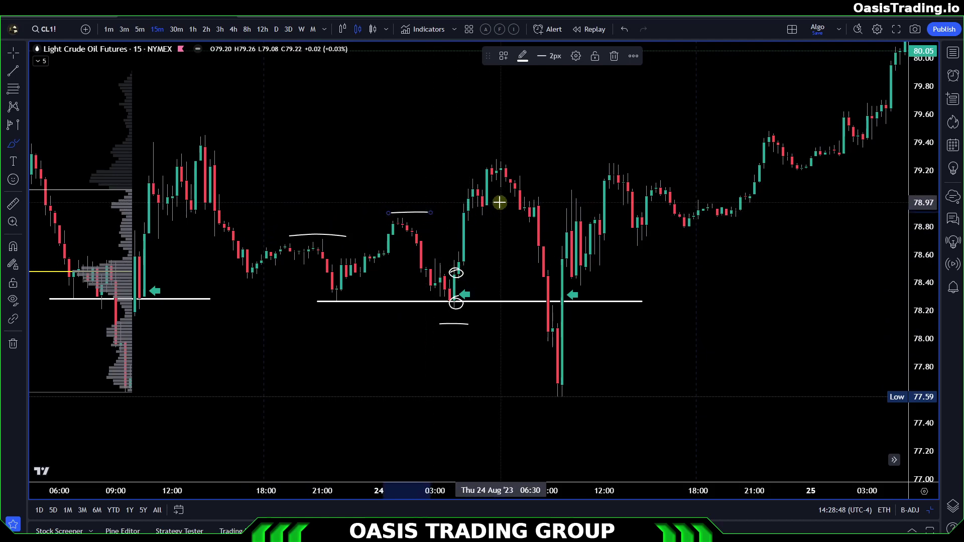
click(626, 31)
click(625, 32)
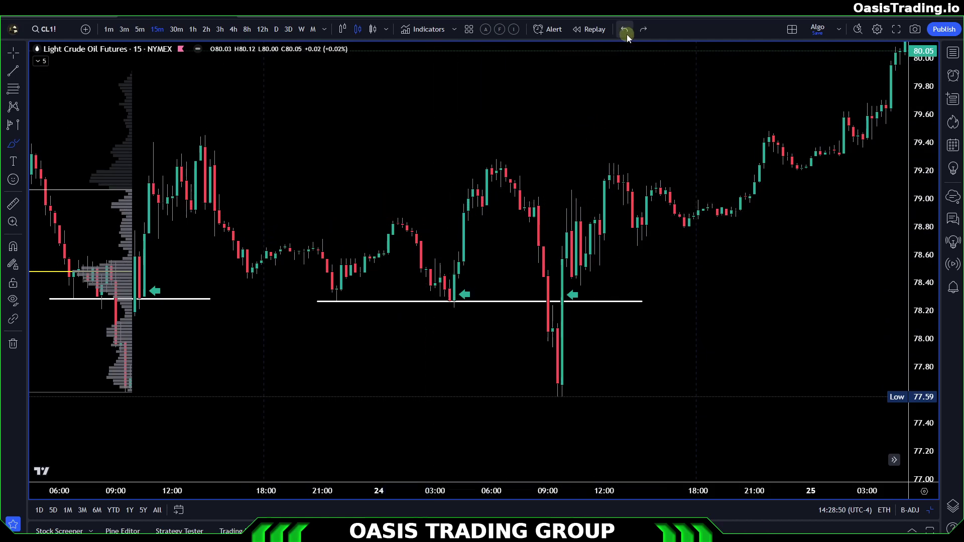
click(22, 52)
click(51, 49)
- Brush an arrow down the second 24 August sweep to its low and another pointing at the white-line reclaim, and undo both
drag(678, 278, 547, 291)
scroll(493, 315, up, 2)
drag(480, 320, 547, 310)
click(22, 144)
click(47, 151)
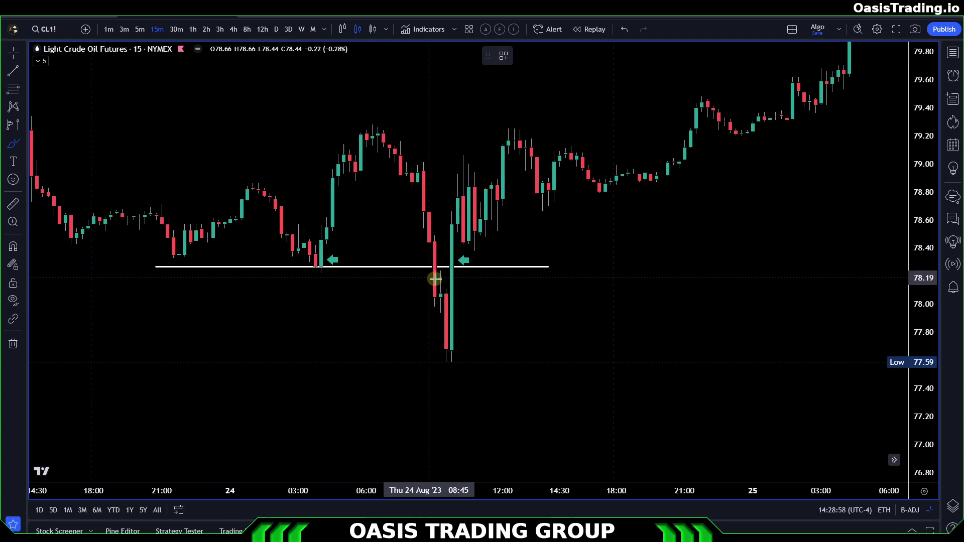
drag(429, 242, 455, 372)
drag(598, 343, 469, 276)
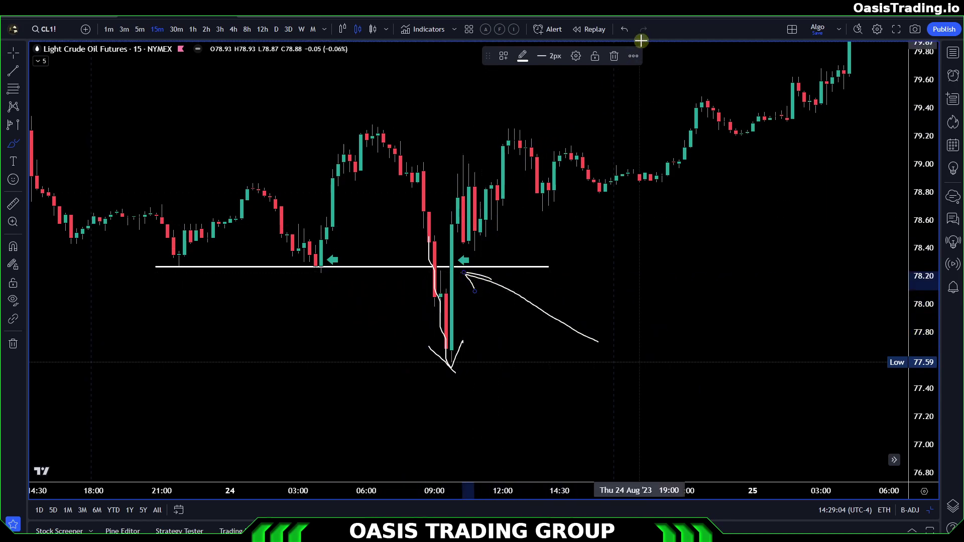
click(627, 28)
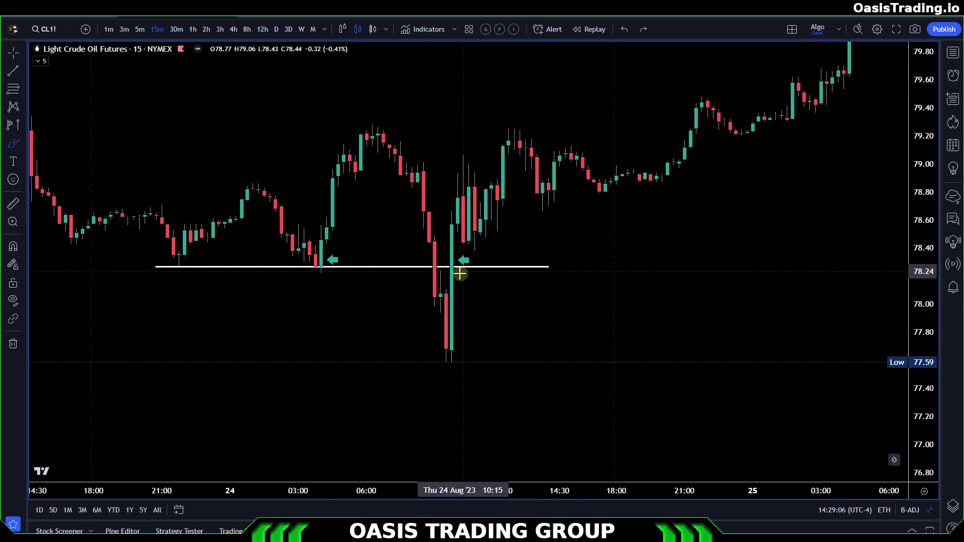
- Brush circles on the 24 August reclaim candle's line cross and close, mark targets above the two prior highs, undo all, and leave the Brush
drag(447, 258, 451, 278)
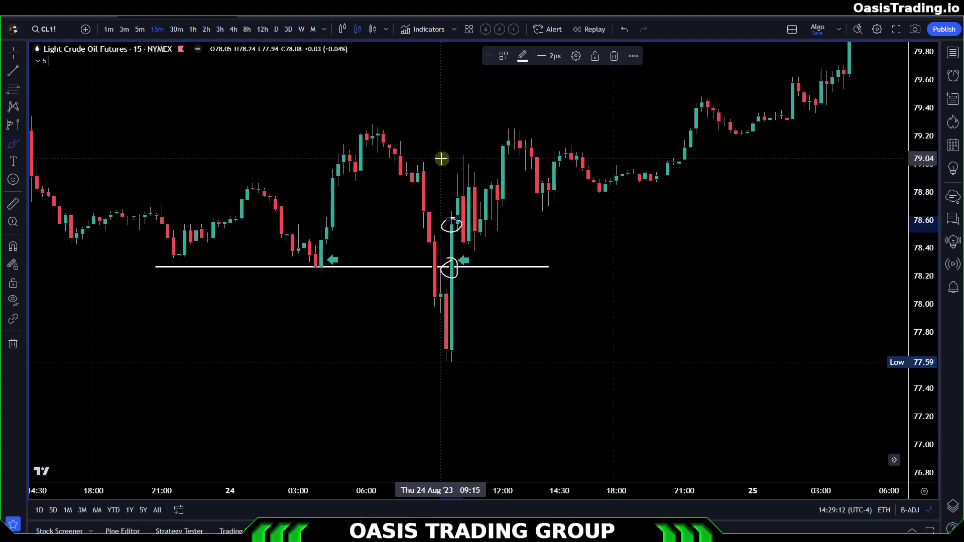
drag(351, 121, 395, 117)
drag(407, 156, 435, 153)
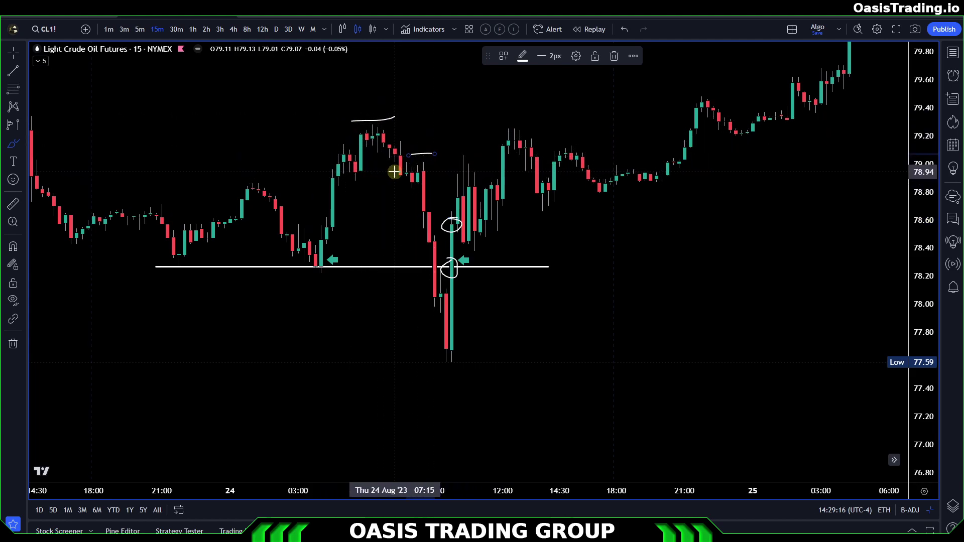
click(626, 29)
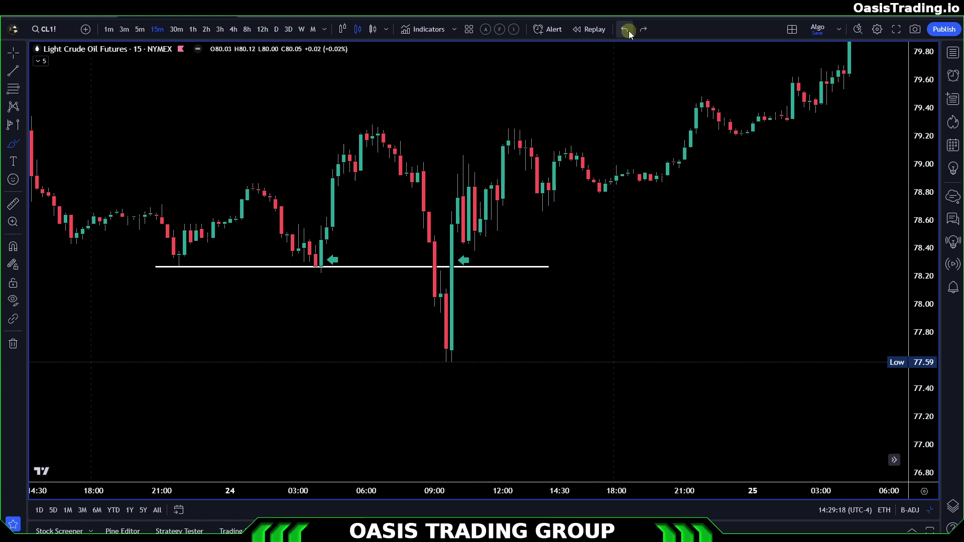
click(21, 53)
click(55, 48)
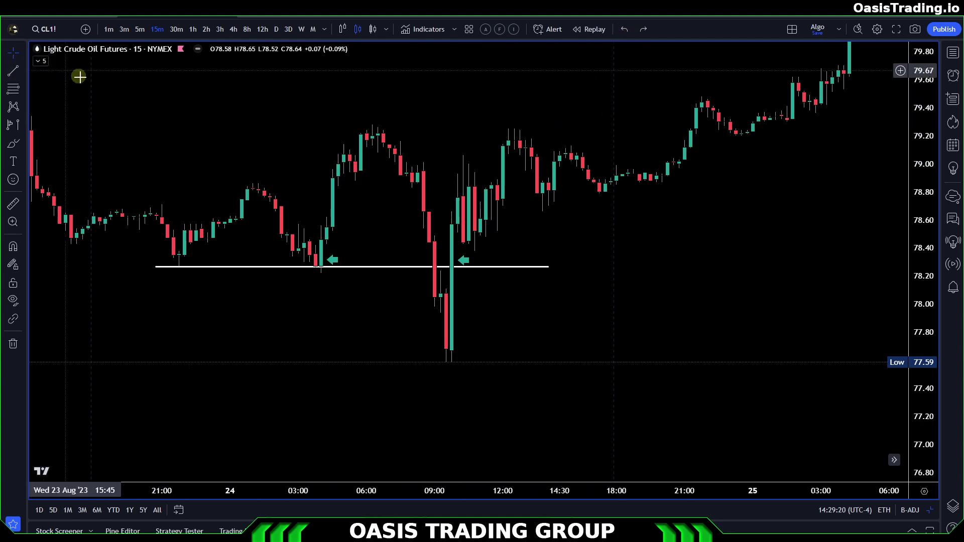
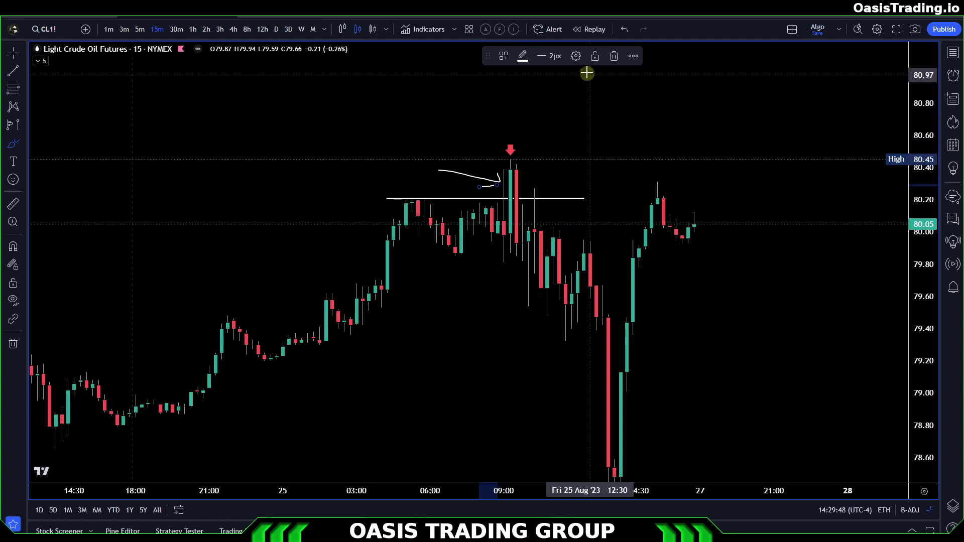
- Undo the brushed arrow, then brush a short mark where the 25 August sweep candle crosses the white line and remove it
click(624, 29)
click(624, 29)
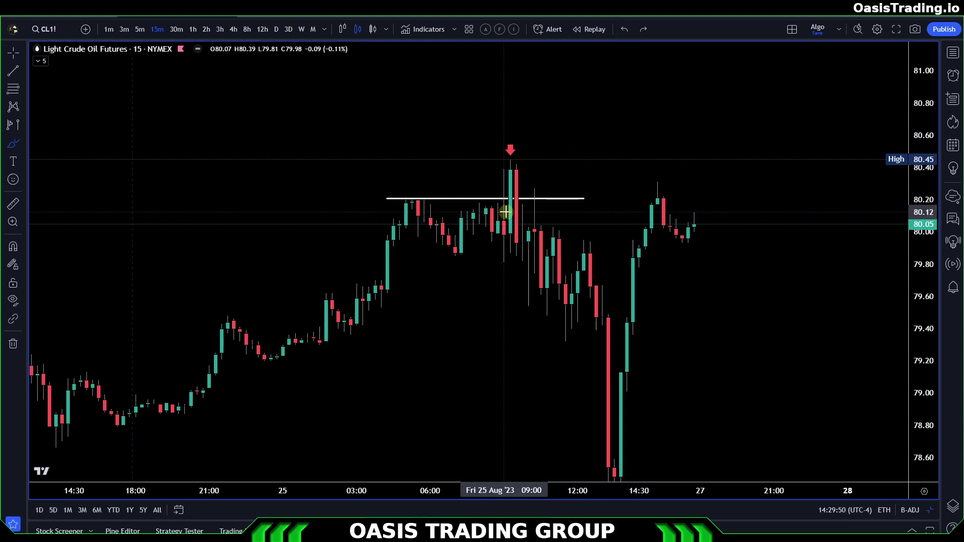
drag(496, 199, 506, 192)
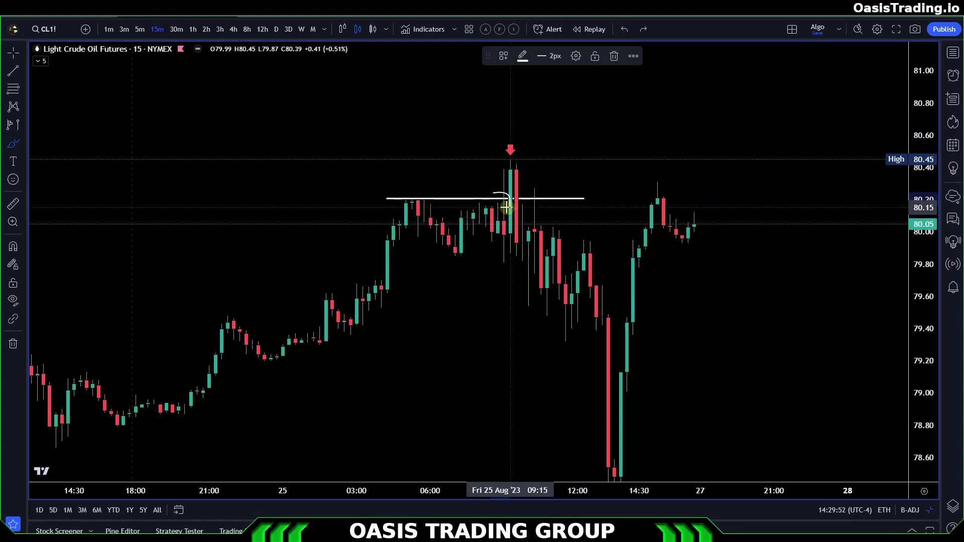
click(431, 147)
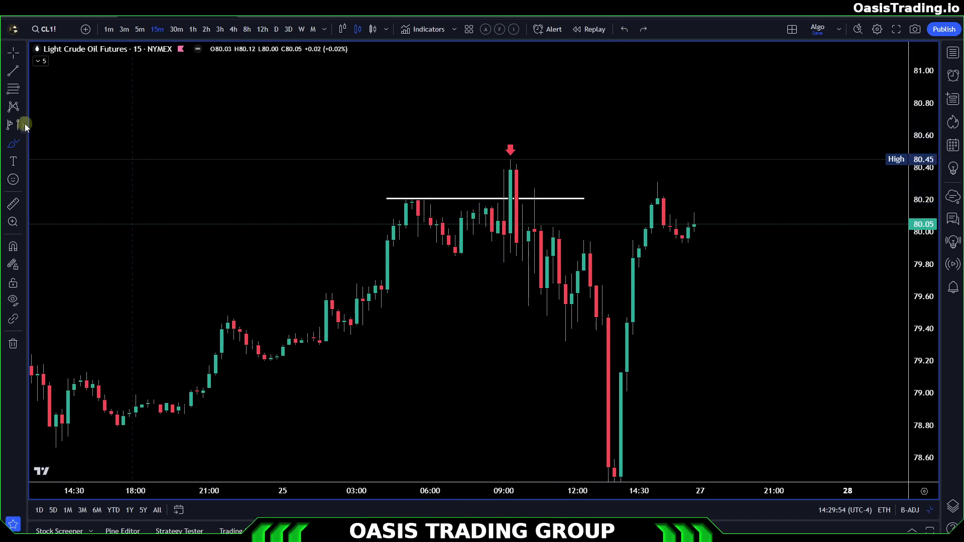
- With the Highlighter, mark the 25 August sweep candle's body, its white-line cross and its high, and undo all marks
click(26, 144)
click(40, 151)
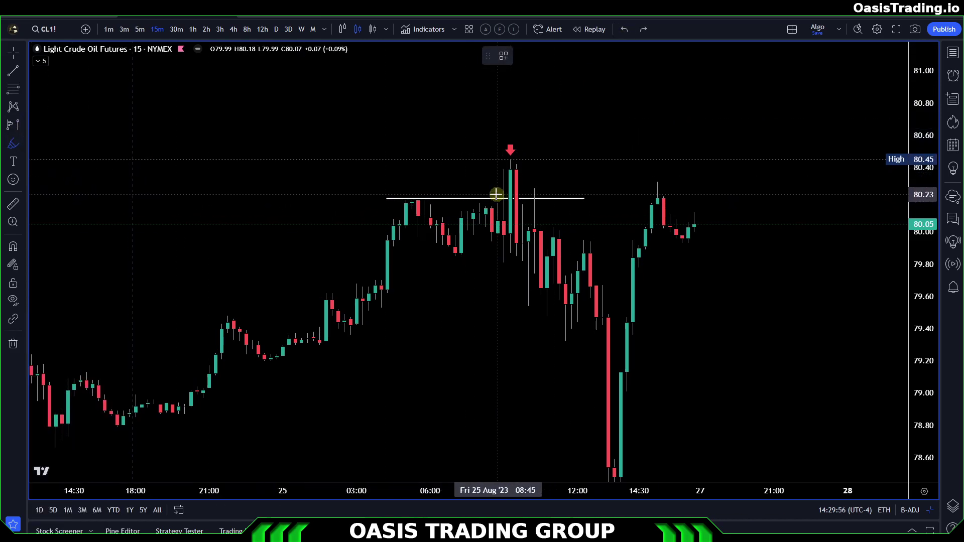
drag(497, 194, 495, 198)
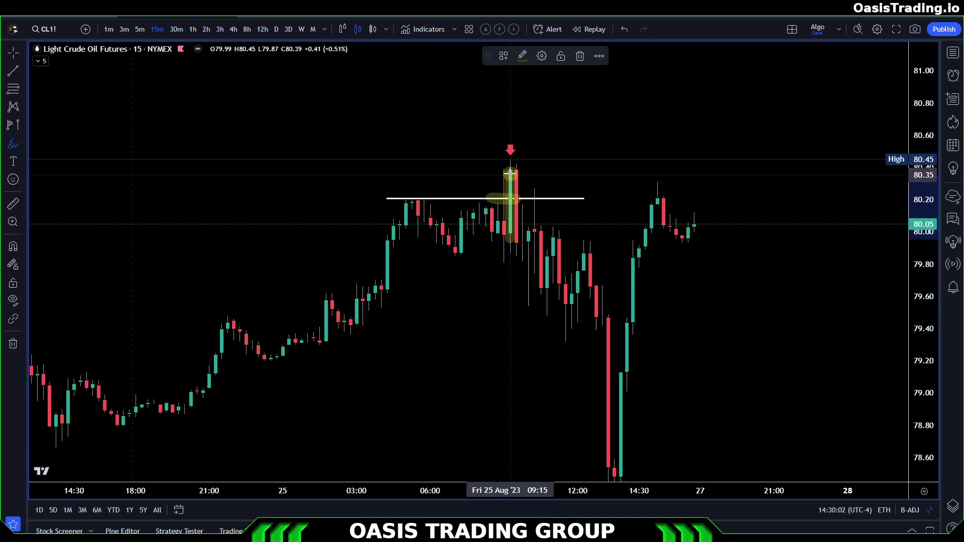
drag(487, 164, 510, 164)
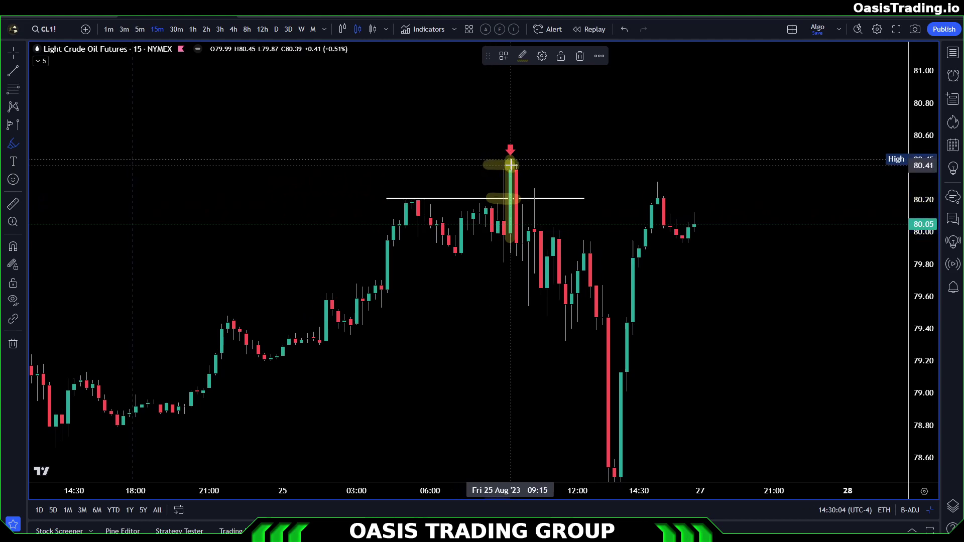
click(627, 30)
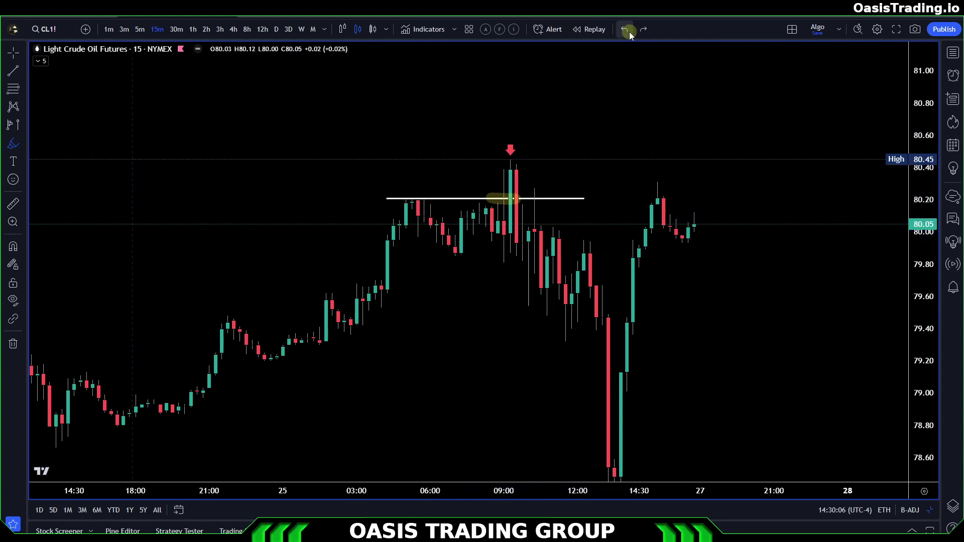
click(629, 31)
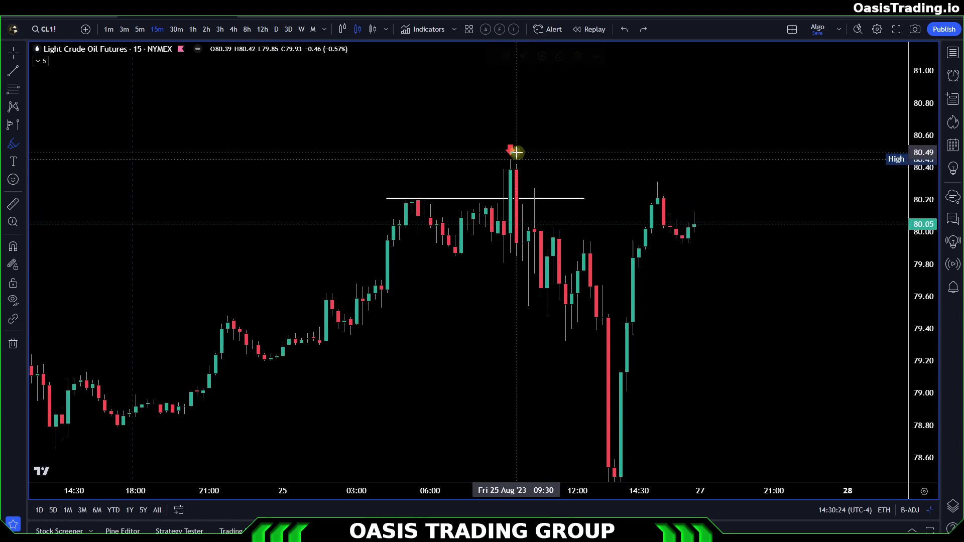
- Highlight the 25 August sweep candle's high and the following candles' crosses of the white line, undoing each mark
click(517, 152)
click(623, 30)
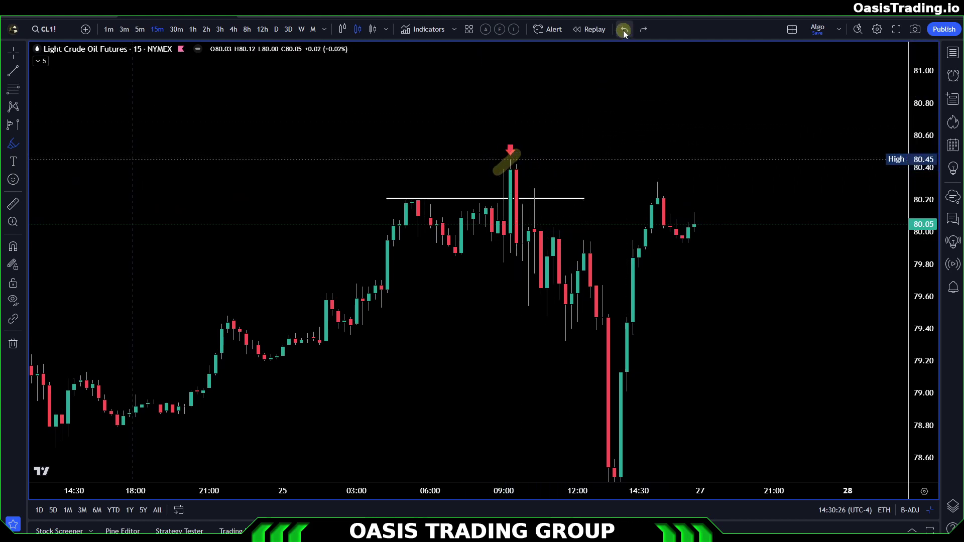
click(508, 198)
click(494, 199)
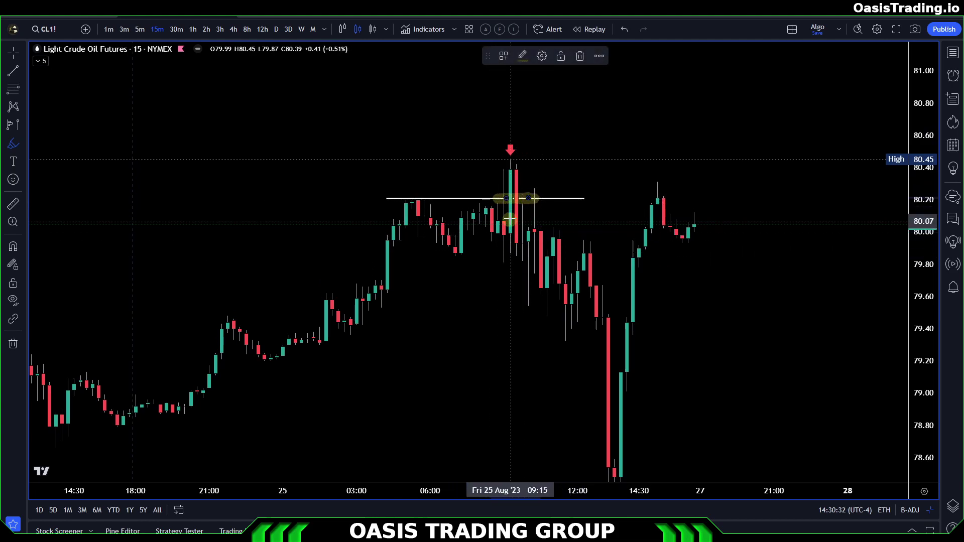
click(623, 30)
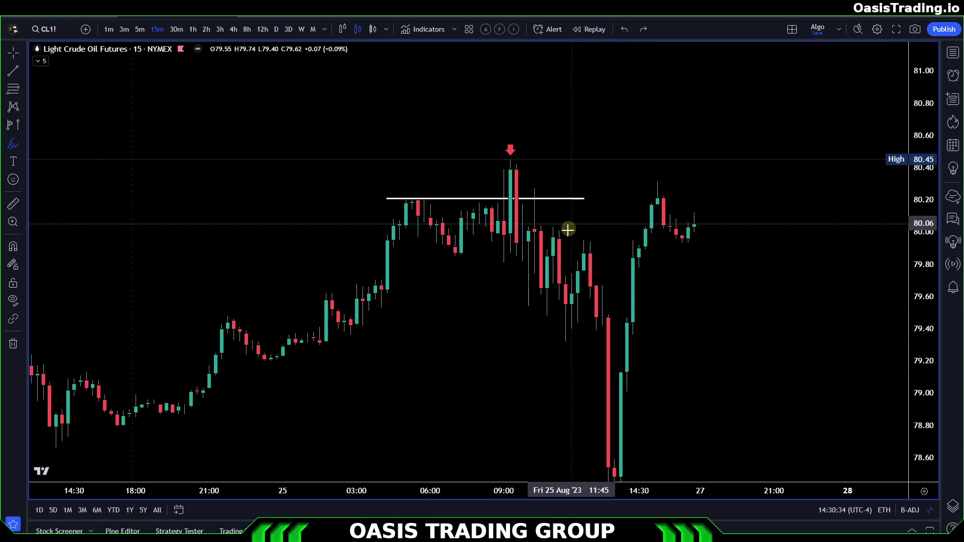
- Highlight the short entry along the white line and stop levels at and above the 25 August high, undo all, and leave the Highlighter
click(496, 199)
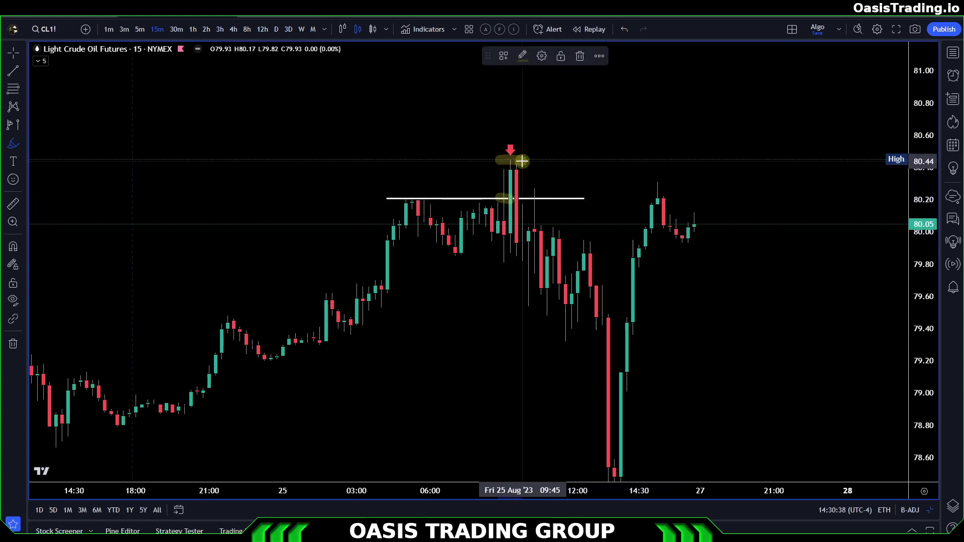
click(624, 29)
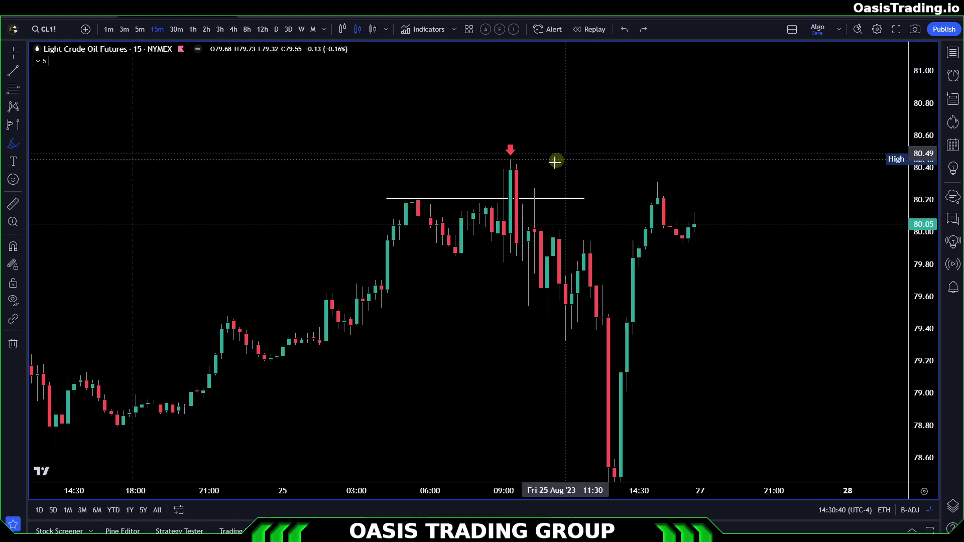
click(514, 198)
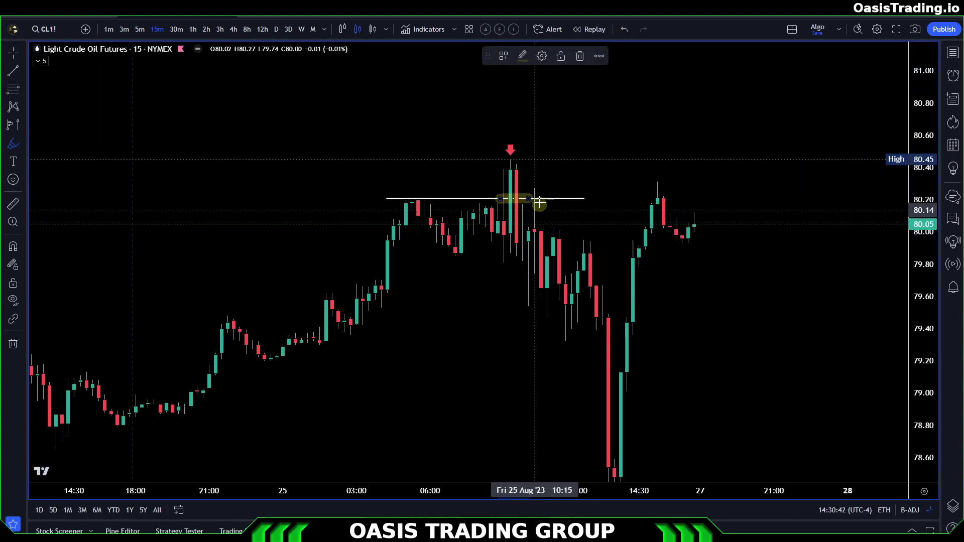
click(624, 29)
drag(494, 137, 540, 138)
click(624, 29)
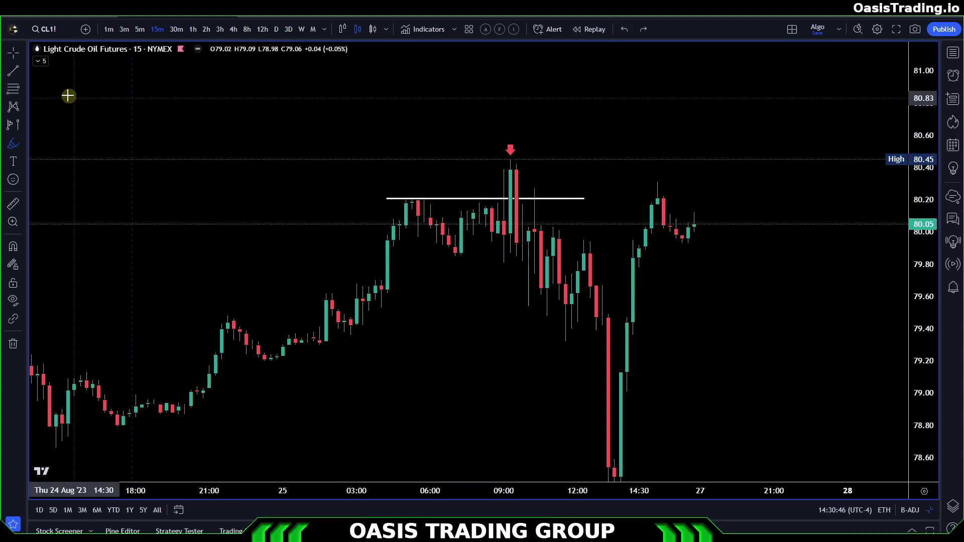
click(14, 52)
- Place a fixed range volume profile from 24 August 18:00 to the 25 August 09:15 sweep candle
drag(484, 407, 449, 331)
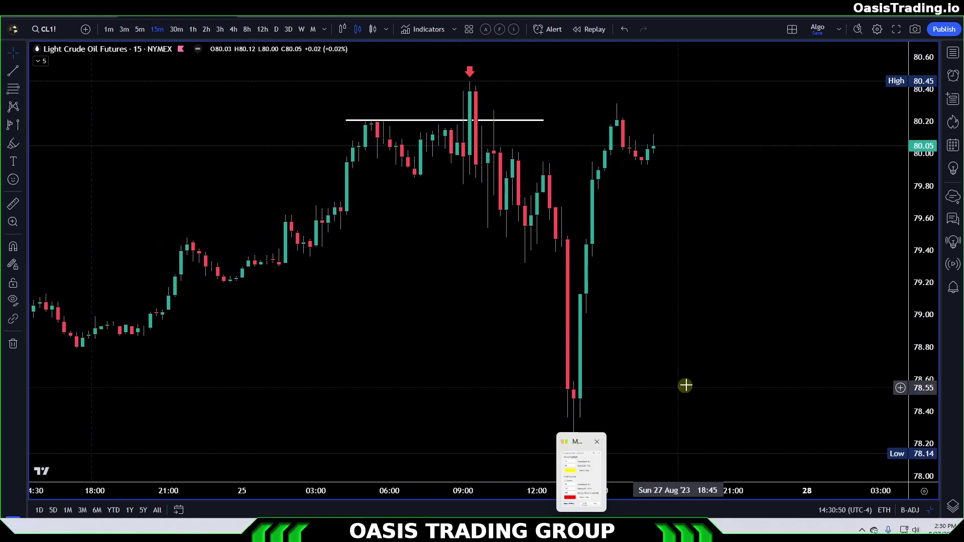
key(alt+t)
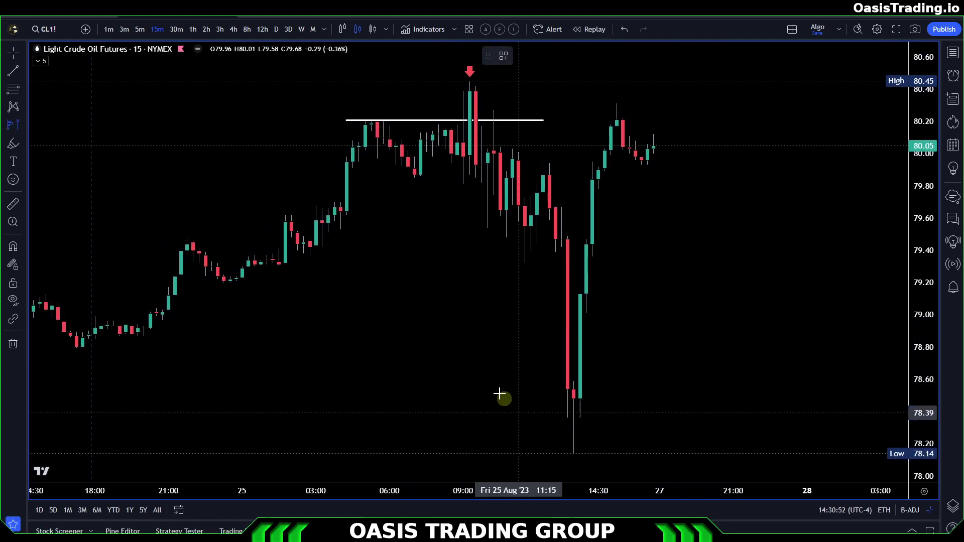
click(95, 289)
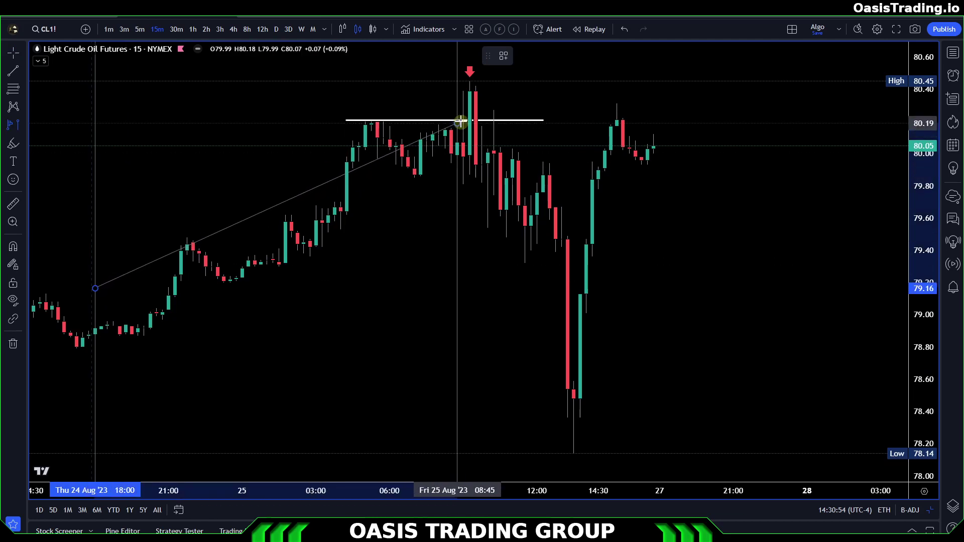
click(469, 201)
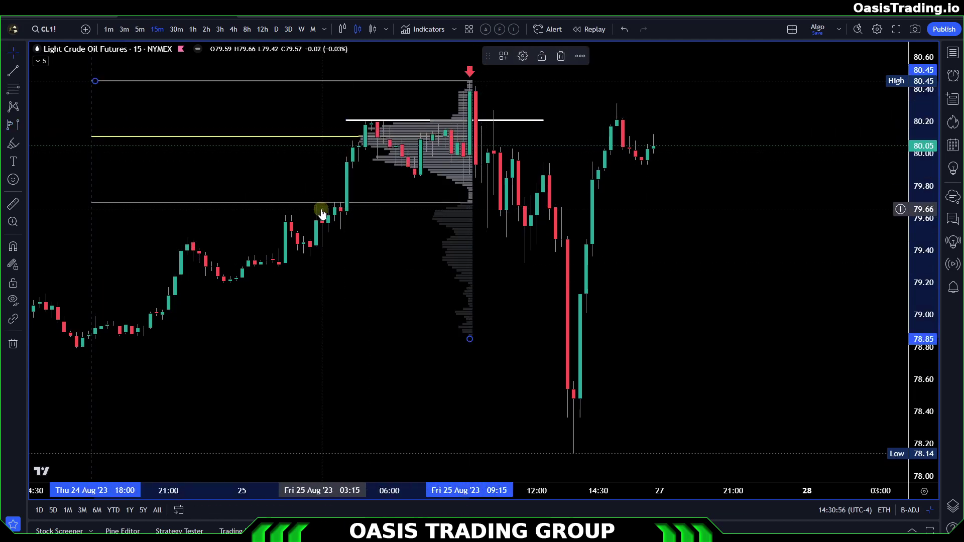
drag(443, 200, 474, 211)
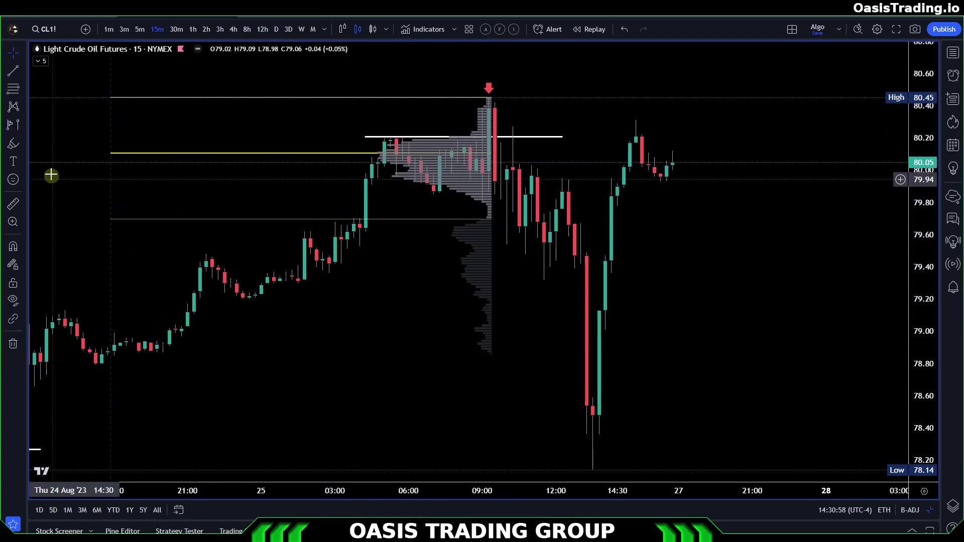
- Highlight the volume profile's yellow line and its upper and lower boundary lines, and outline the low-volume section beneath
click(13, 144)
drag(467, 153, 503, 153)
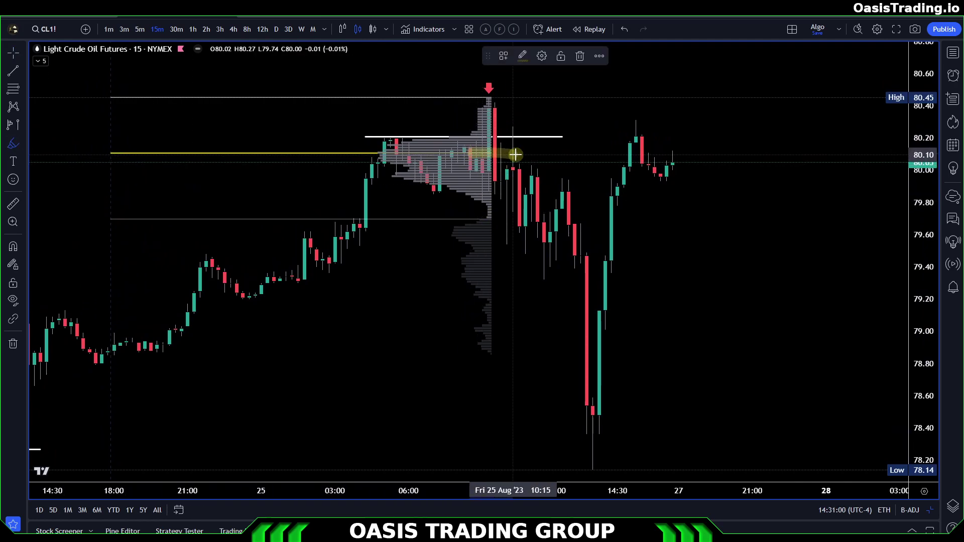
drag(464, 97, 504, 96)
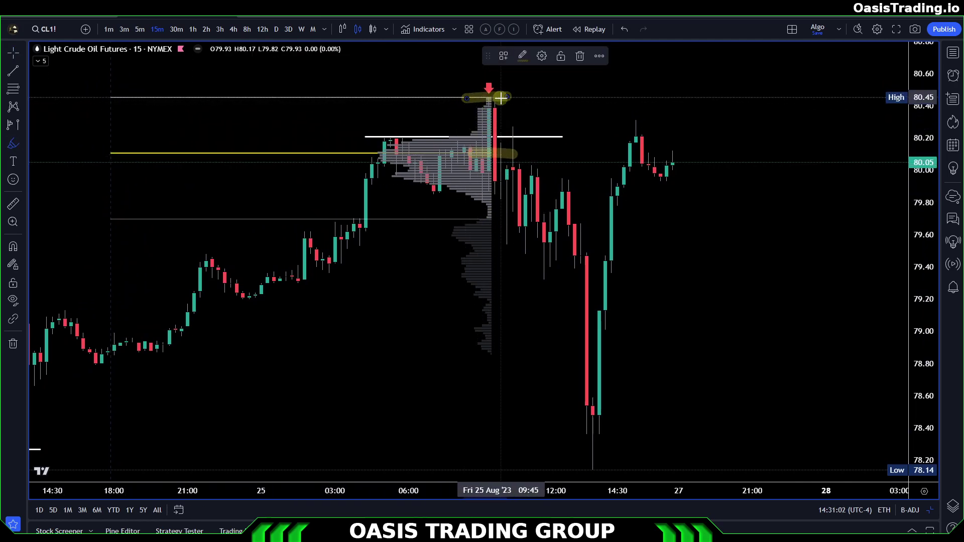
drag(469, 219, 594, 223)
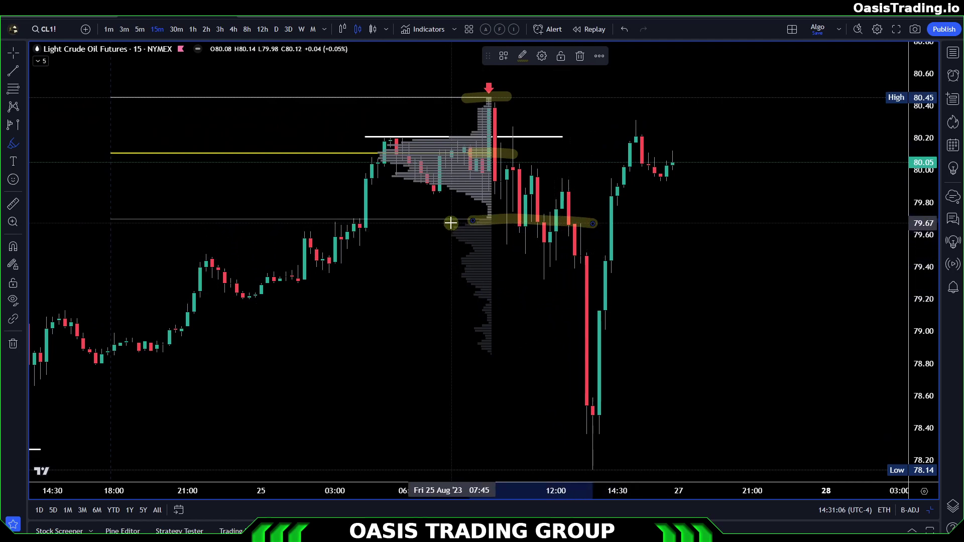
mouse_move(450, 221)
mouse_down()
mouse_move(456, 336)
mouse_move(500, 356)
mouse_move(509, 227)
mouse_up()
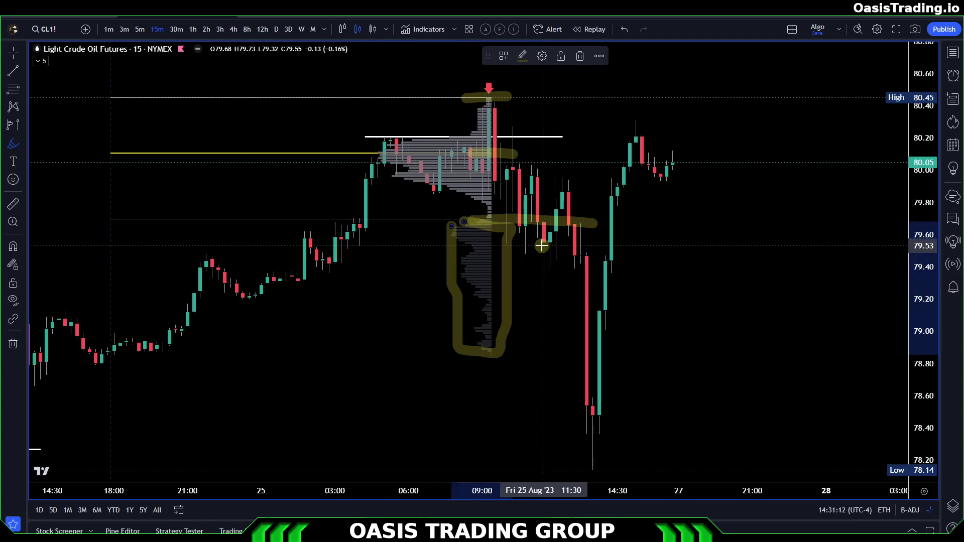
- Highlight target levels across the 25 August drop at about 79.50, 79.00, 78.52 and 78.14, and undo all highlights
mouse_move(526, 250)
mouse_down()
mouse_move(556, 251)
mouse_move(527, 251)
mouse_up()
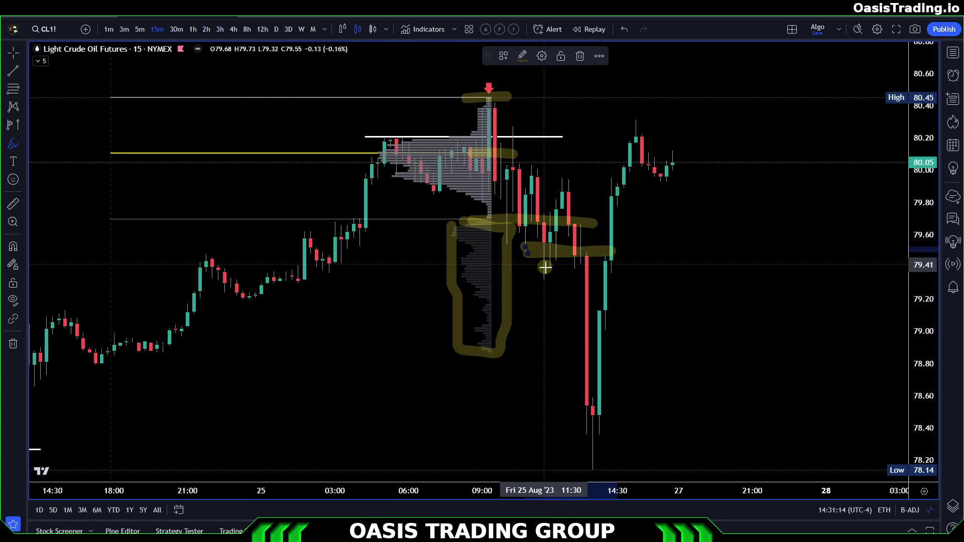
mouse_move(551, 333)
mouse_down()
mouse_move(617, 333)
mouse_move(544, 333)
mouse_up()
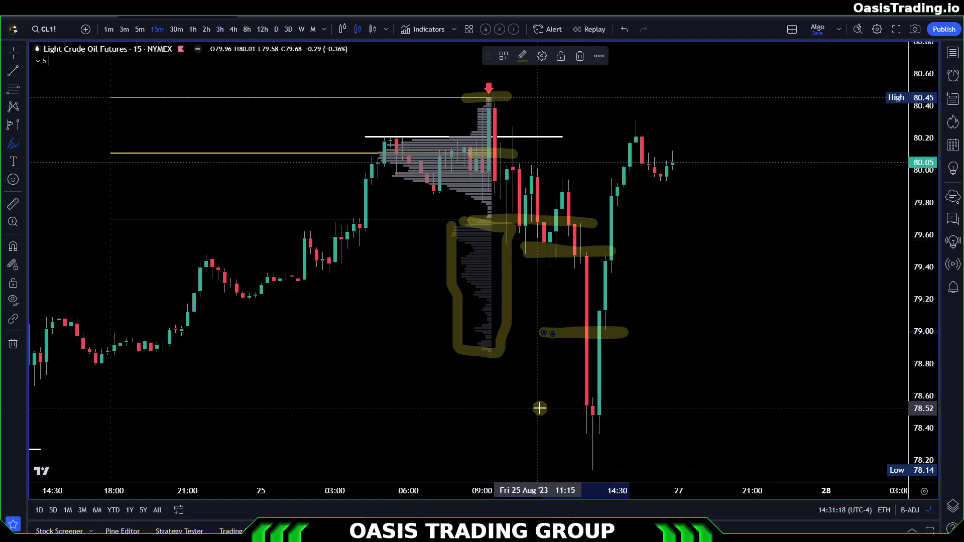
drag(540, 408, 634, 402)
drag(550, 469, 643, 471)
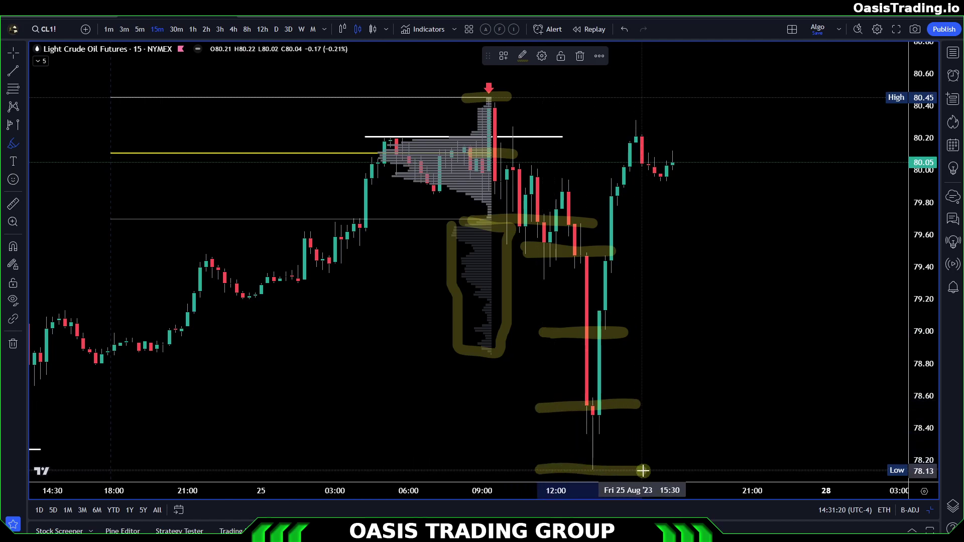
click(623, 29)
click(624, 29)
click(623, 29)
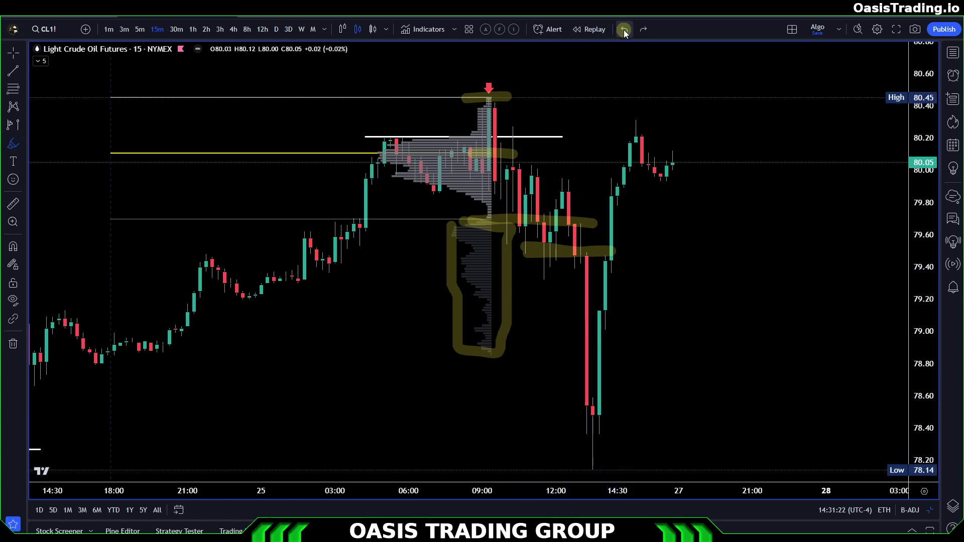
click(624, 29)
click(623, 29)
click(623, 29)
click(624, 29)
click(623, 29)
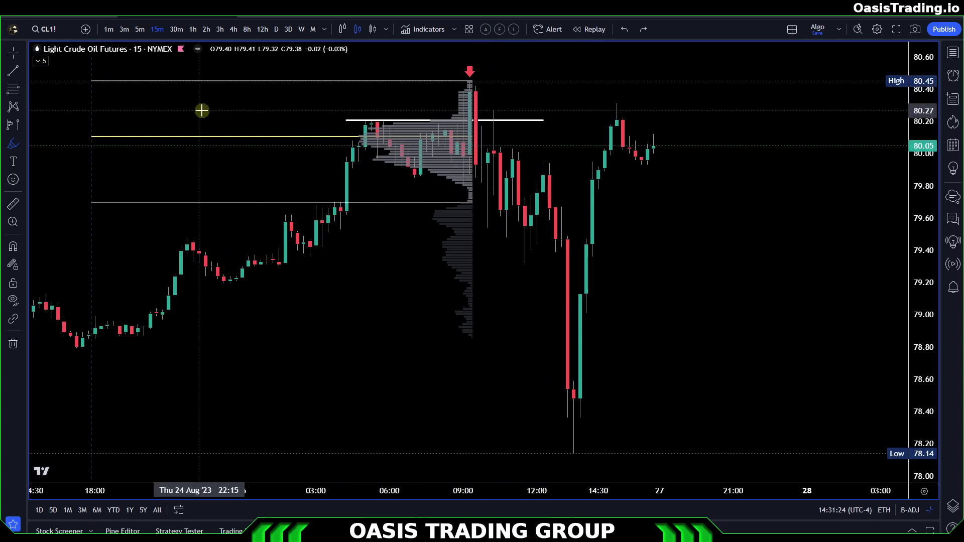
- Leave the Highlighter and delete the volume profile from the chart
click(13, 52)
drag(414, 291, 440, 301)
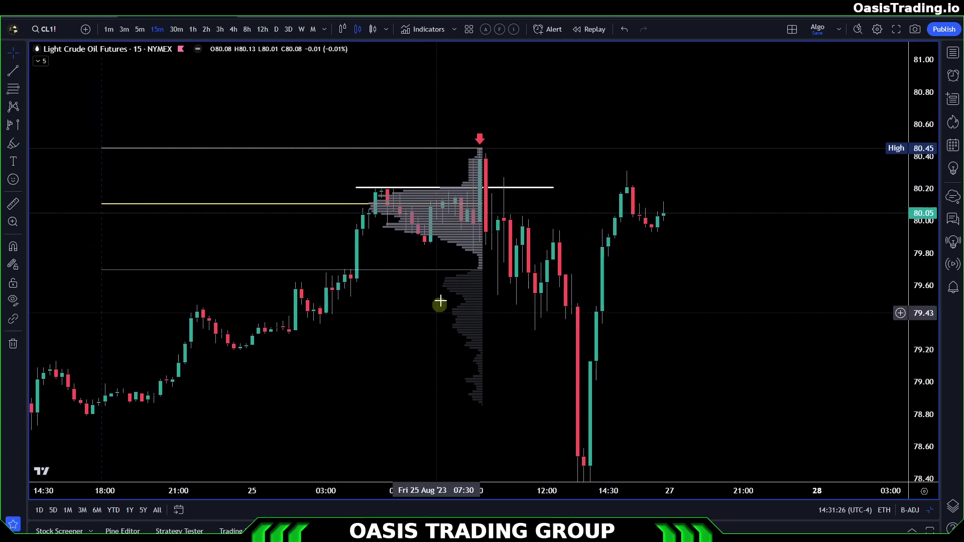
click(453, 232)
key(Delete)
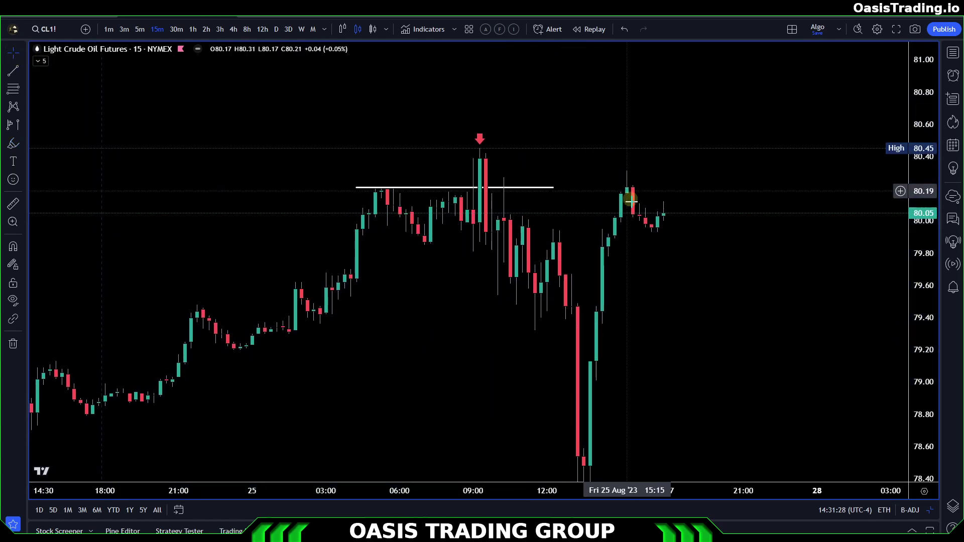
drag(631, 201, 623, 126)
drag(921, 236, 921, 249)
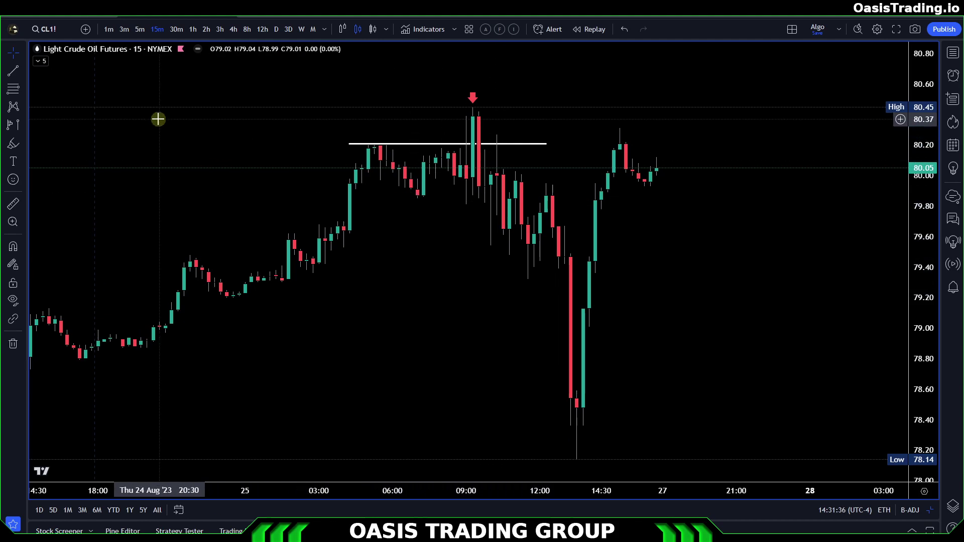
click(23, 53)
click(52, 61)
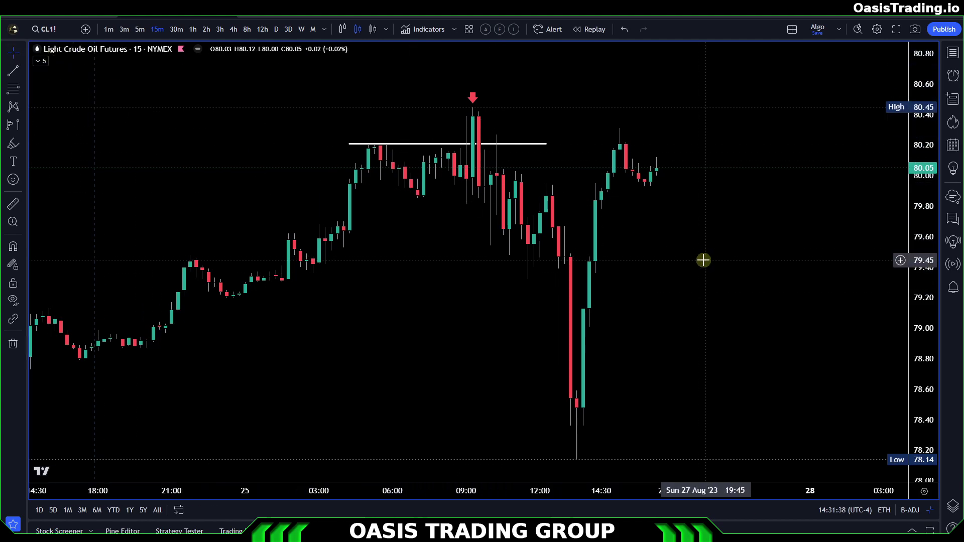